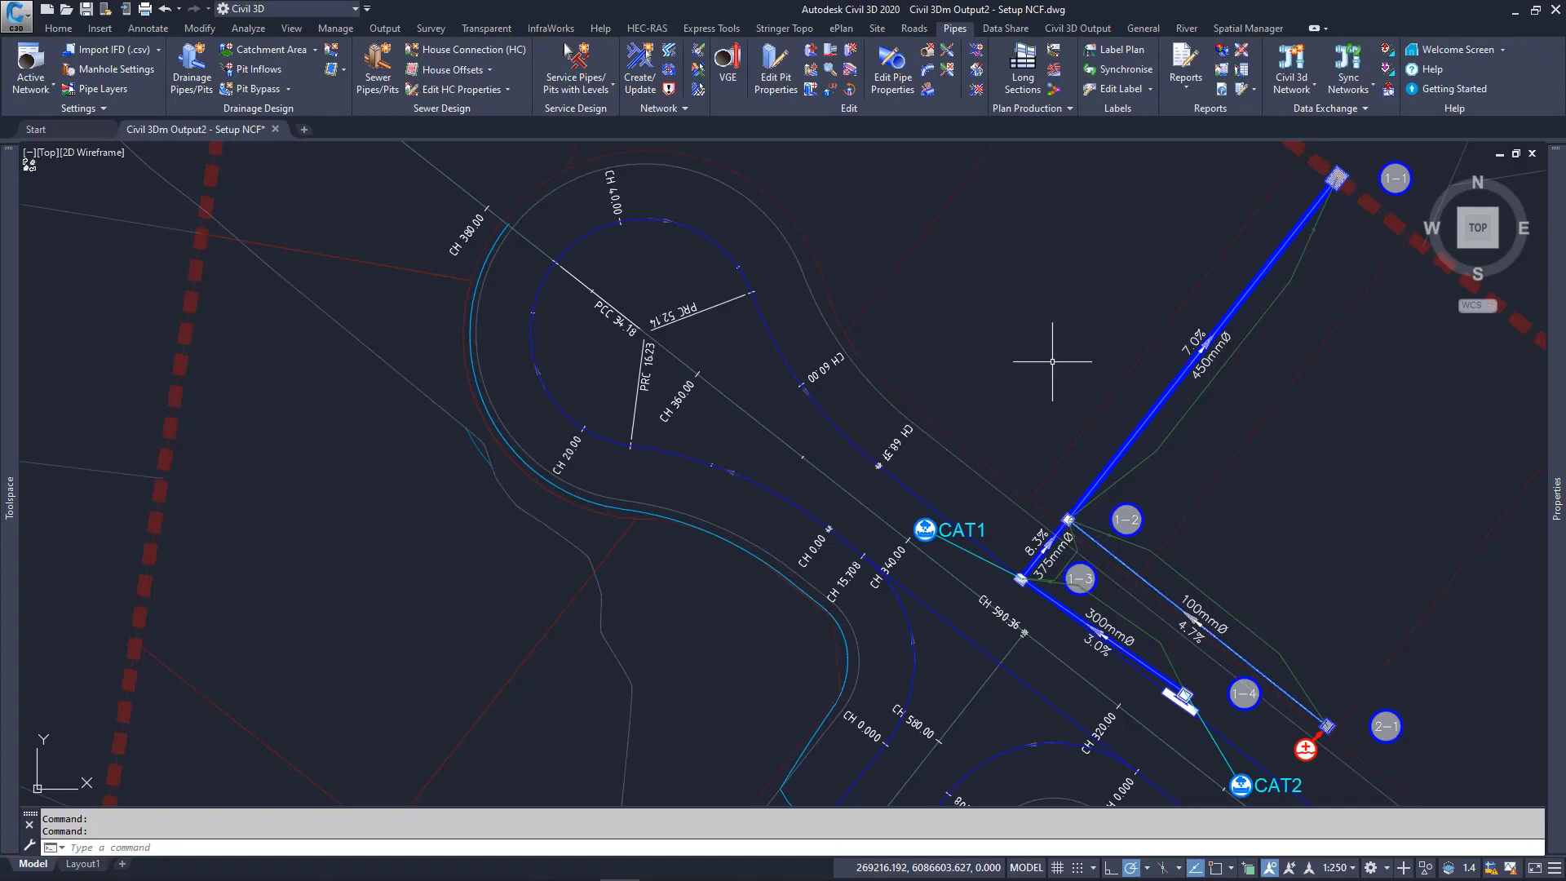
- Show the Drainage IFD Tables for depths_mollymook_ifds-2016 in the CSD piping default settings
left_click(36, 59)
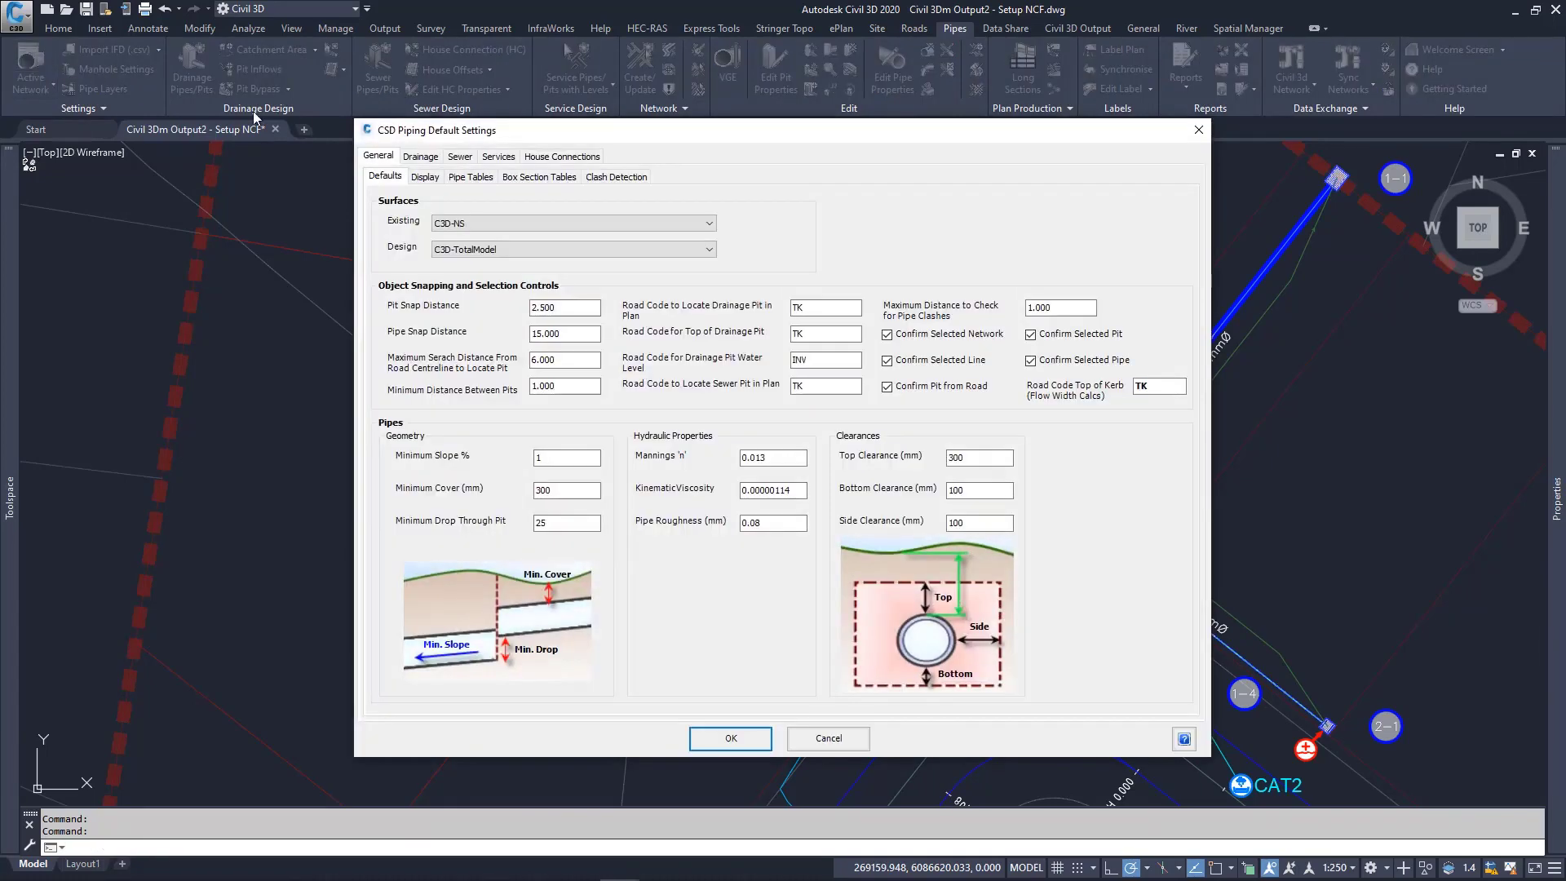
mouse_move(457, 150)
left_mouse_down()
mouse_move(371, 139)
mouse_move(161, 173)
left_mouse_up()
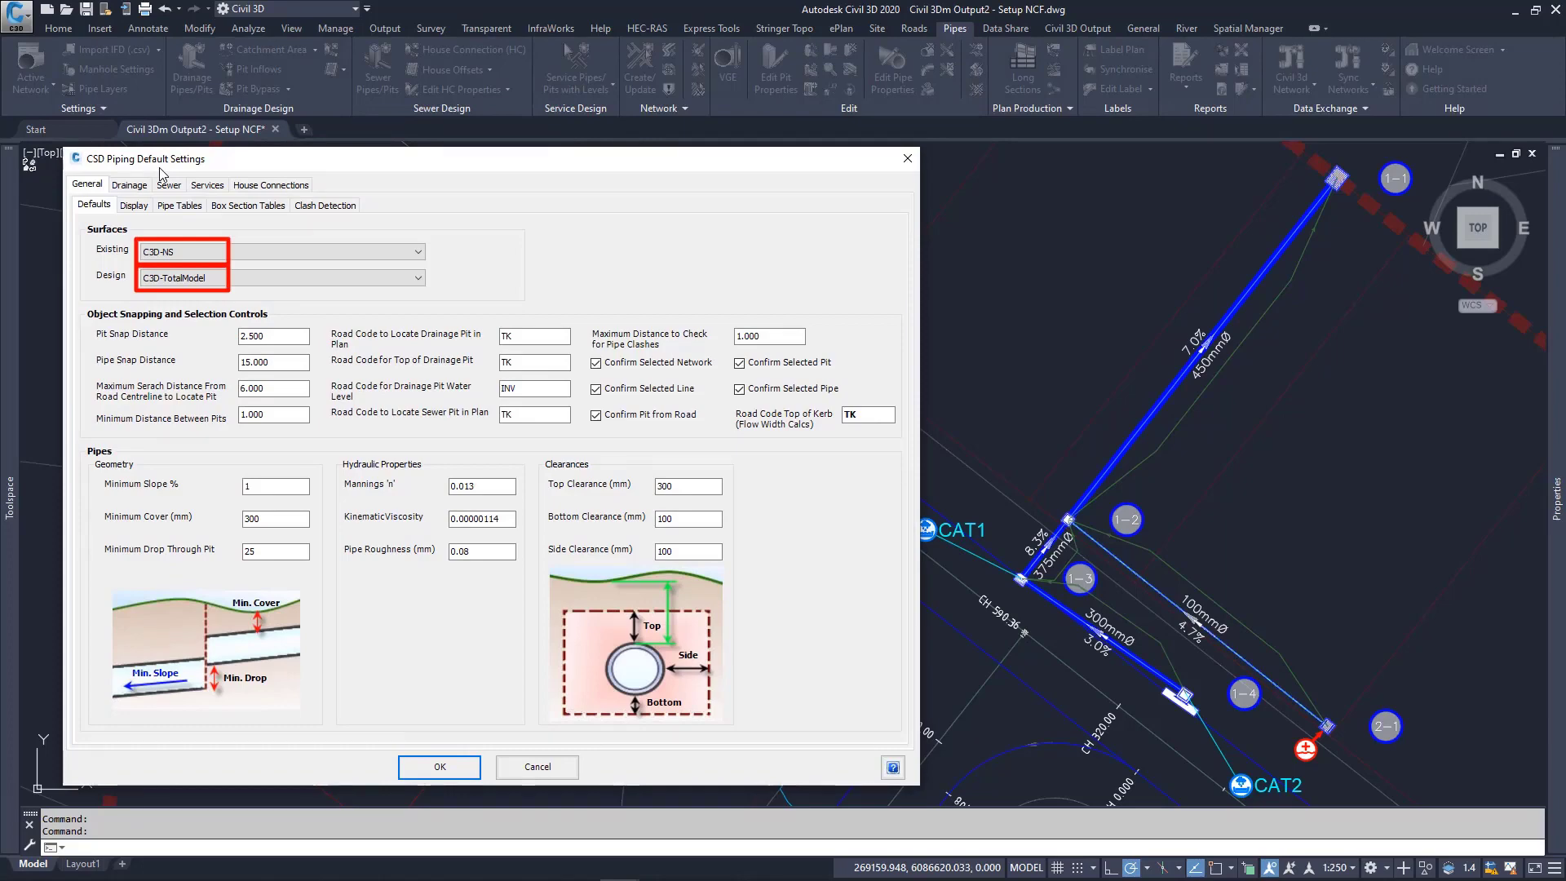
left_click(135, 185)
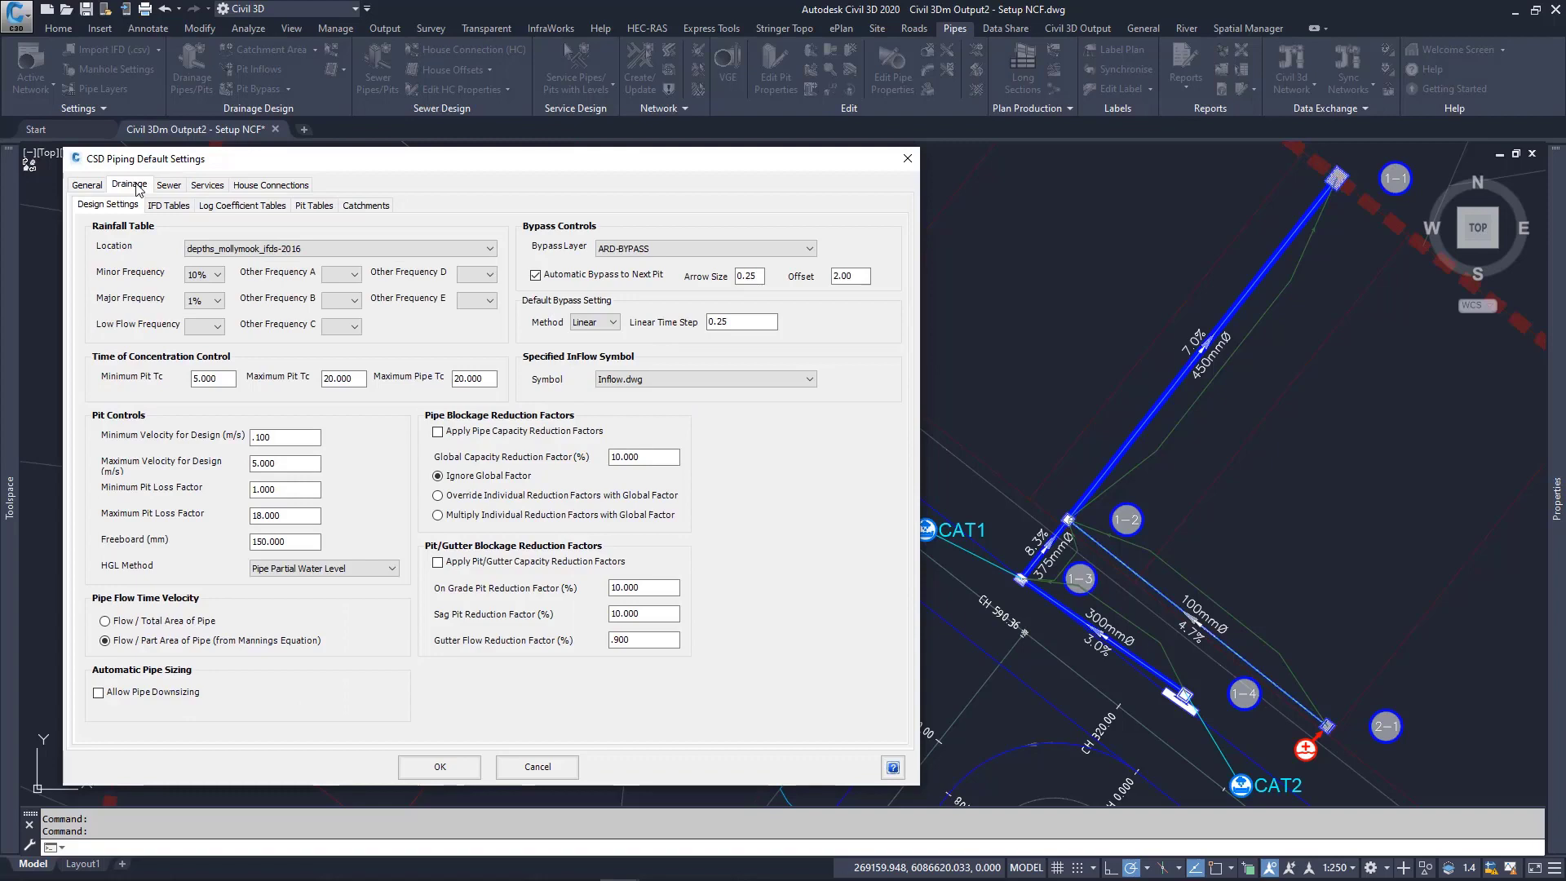
left_click(183, 208)
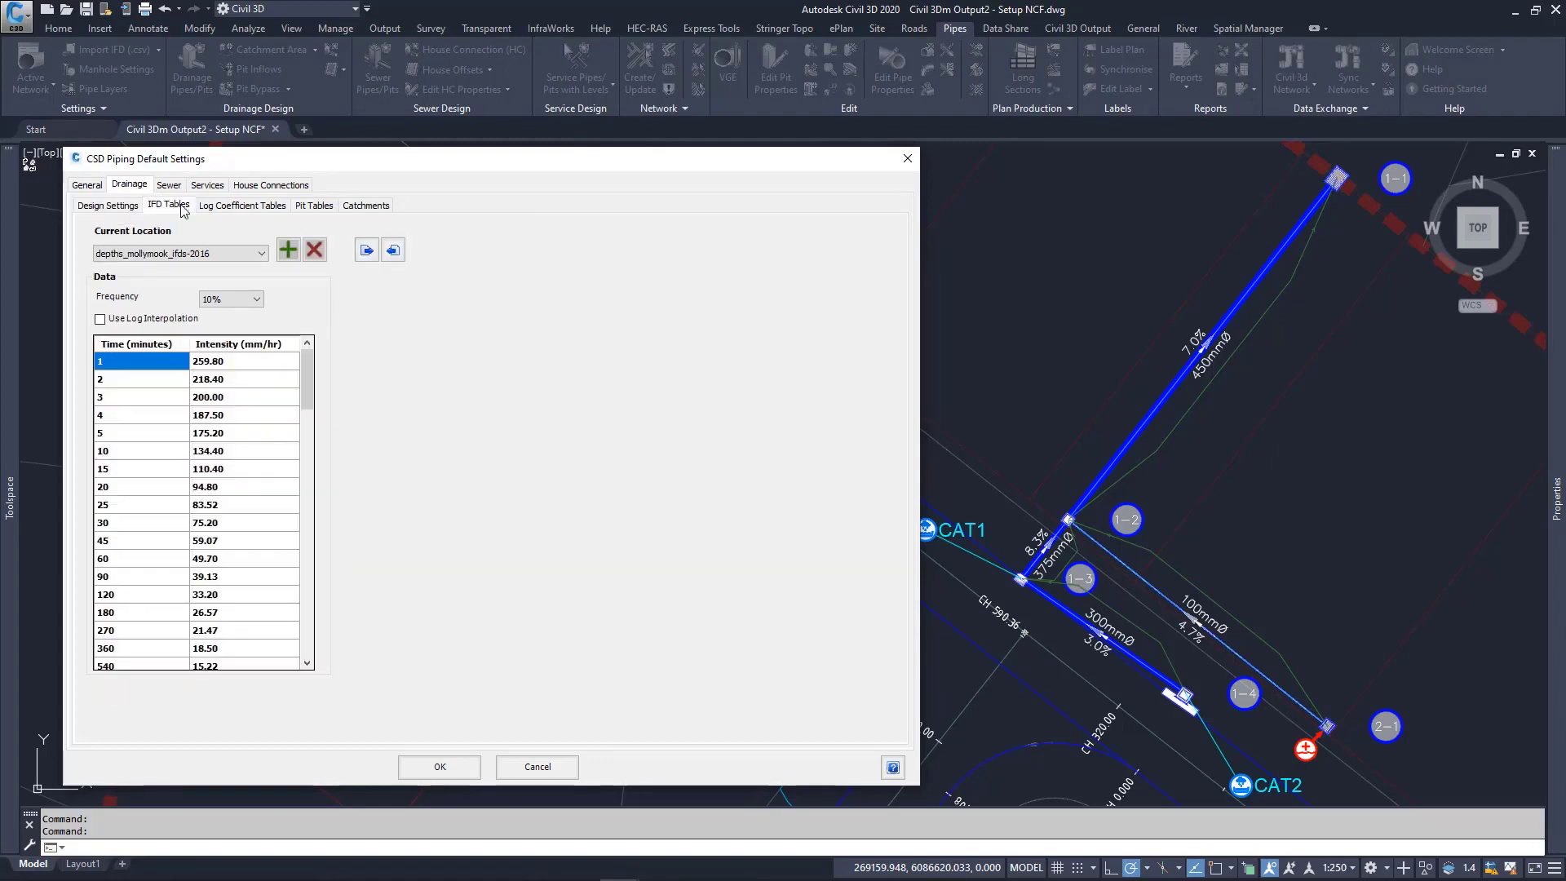
- Show Pit Tables and view the GG family's 600x600 and 900x600 pit inflow tables
left_click(312, 206)
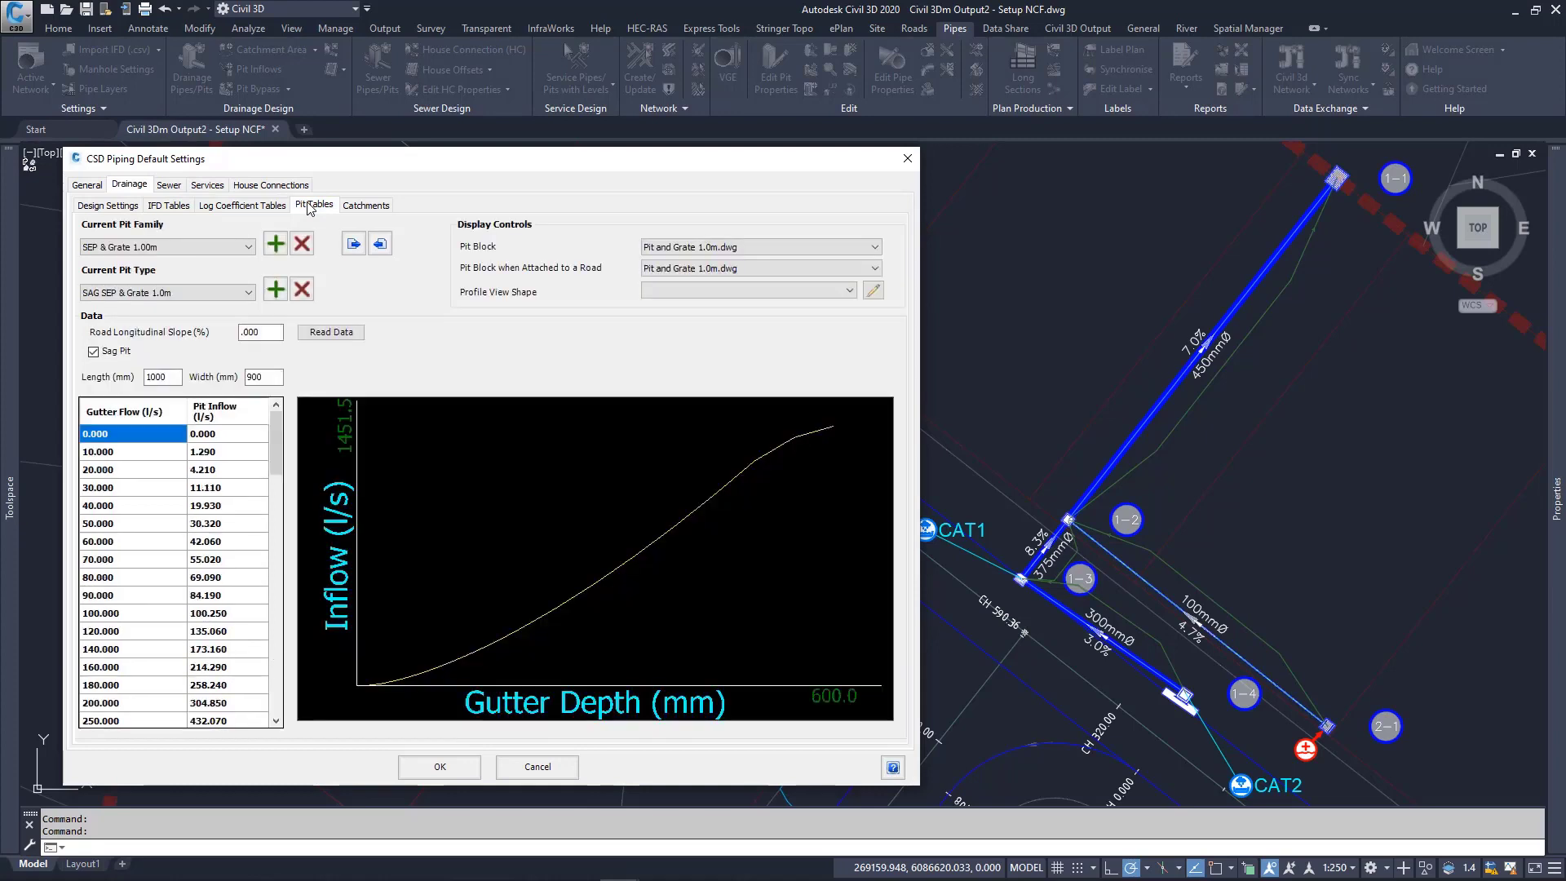
left_click(249, 247)
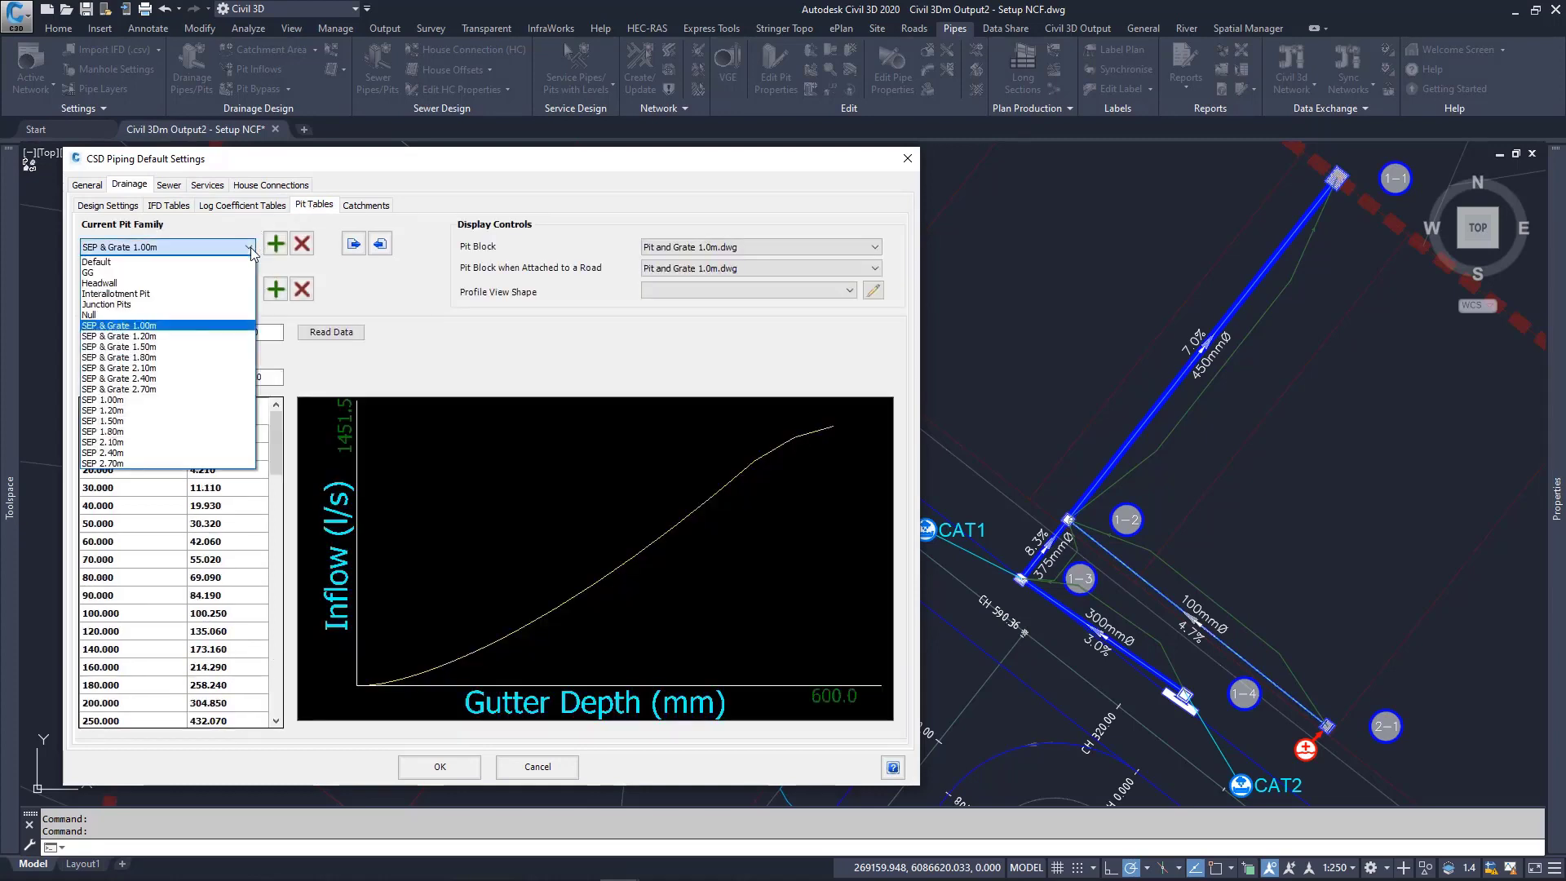
left_click(155, 272)
left_click(153, 292)
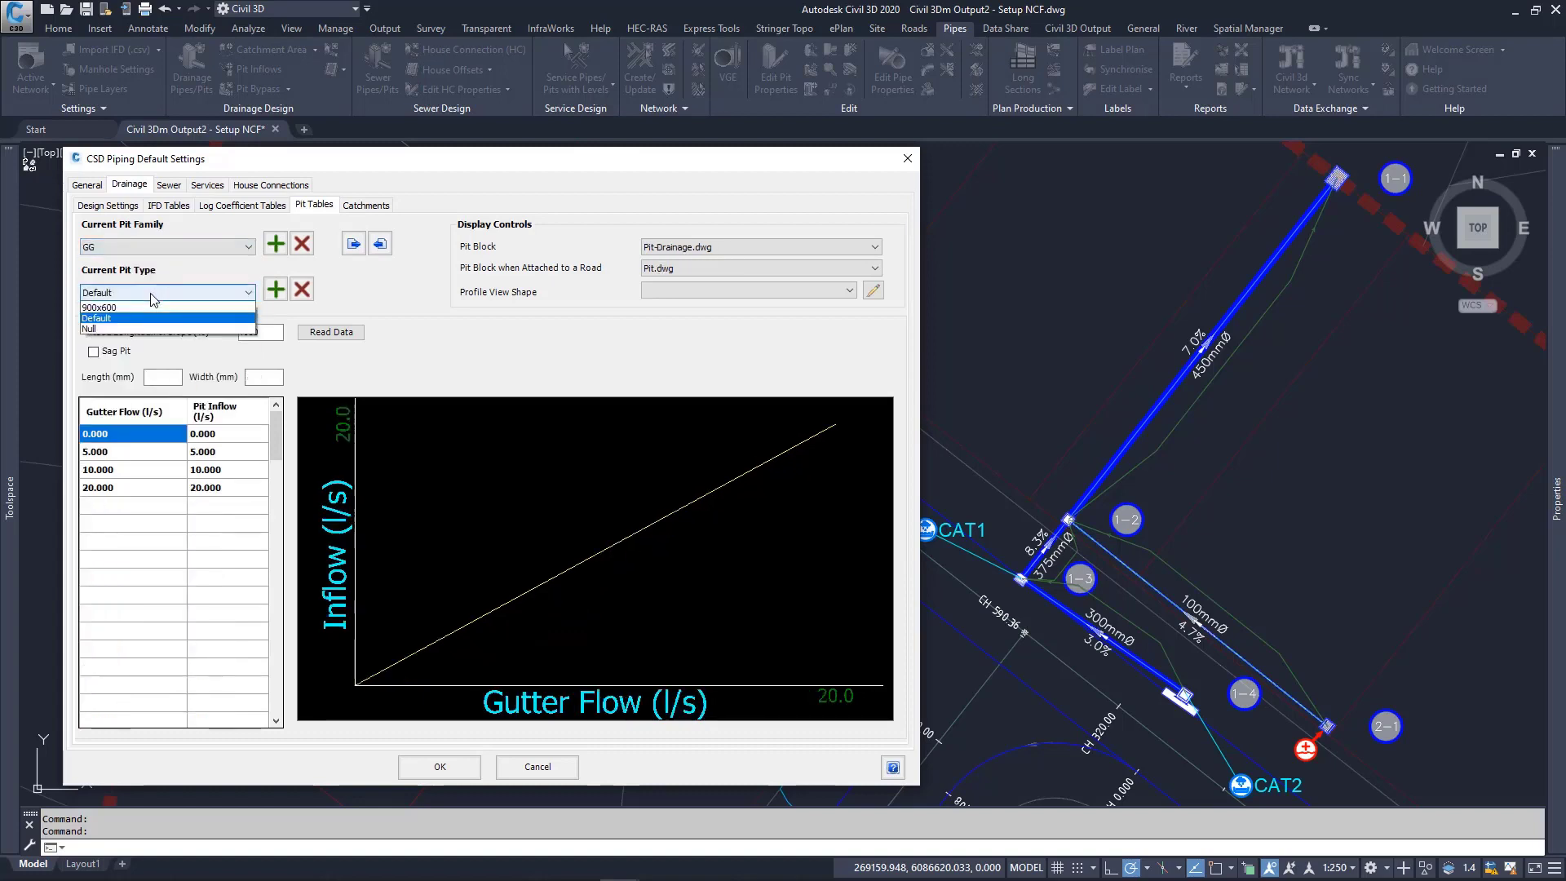
left_click(153, 307)
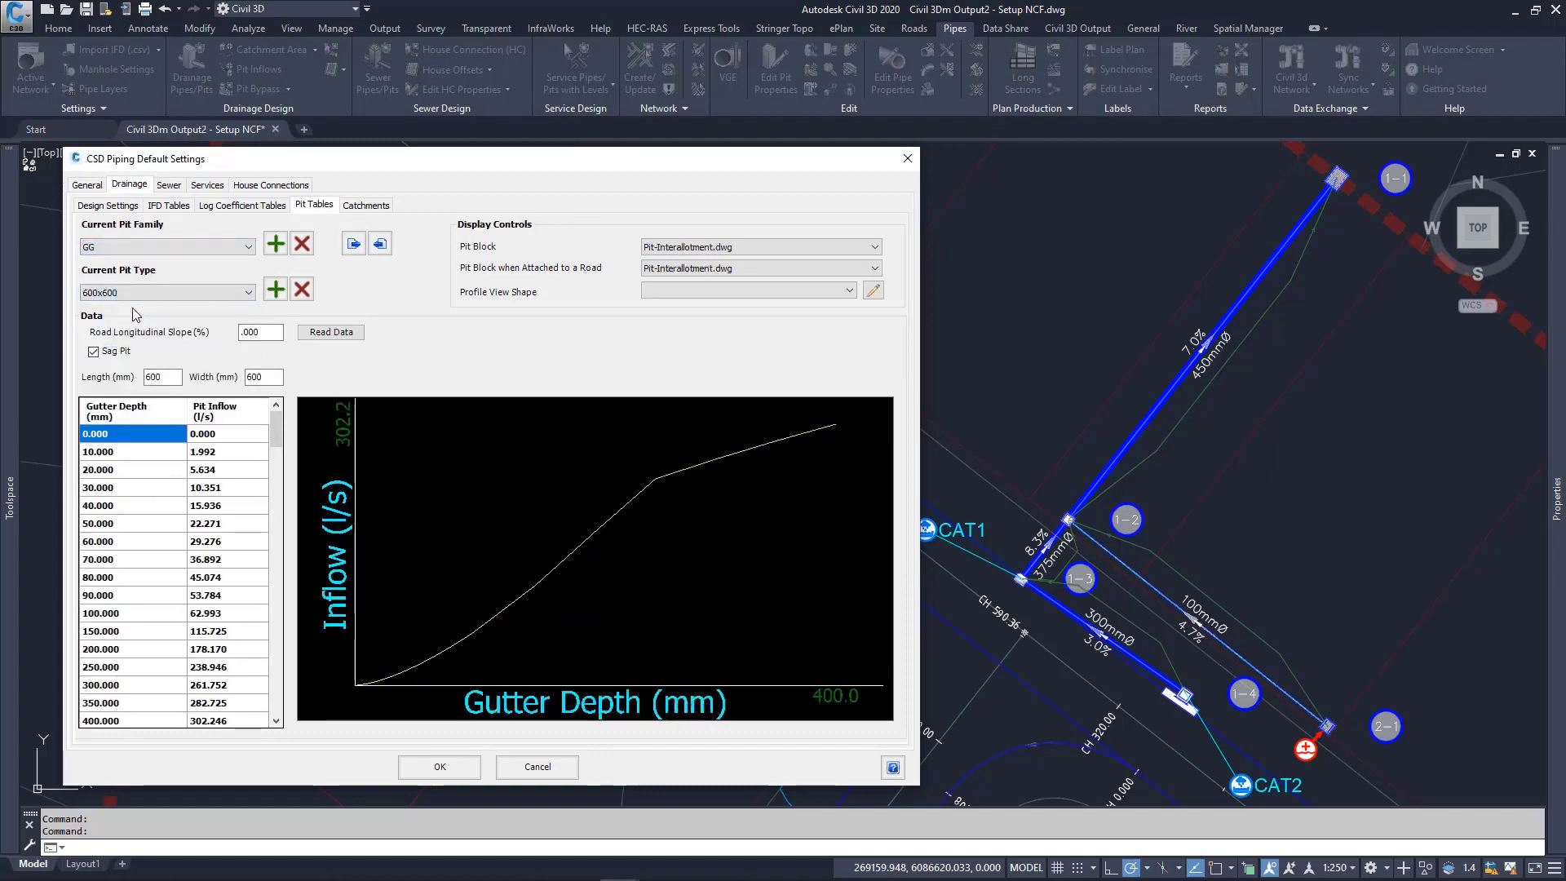
left_click(155, 295)
left_click(151, 303)
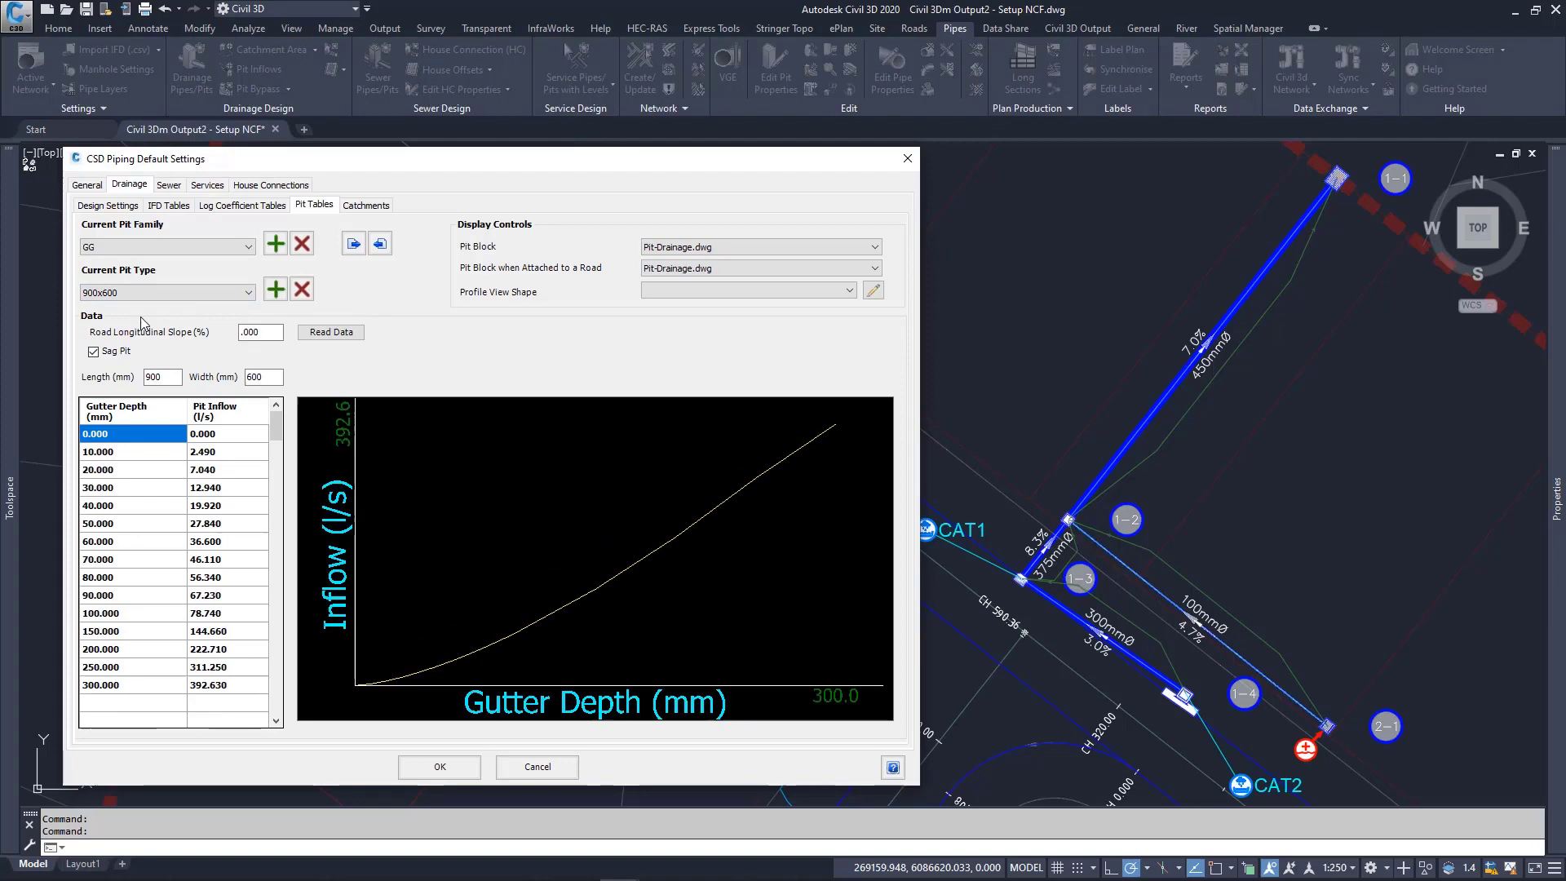
- View the Junction Pit 600 x 600 and SAG SEP & Grate 1.0m inflow tables
left_click(197, 257)
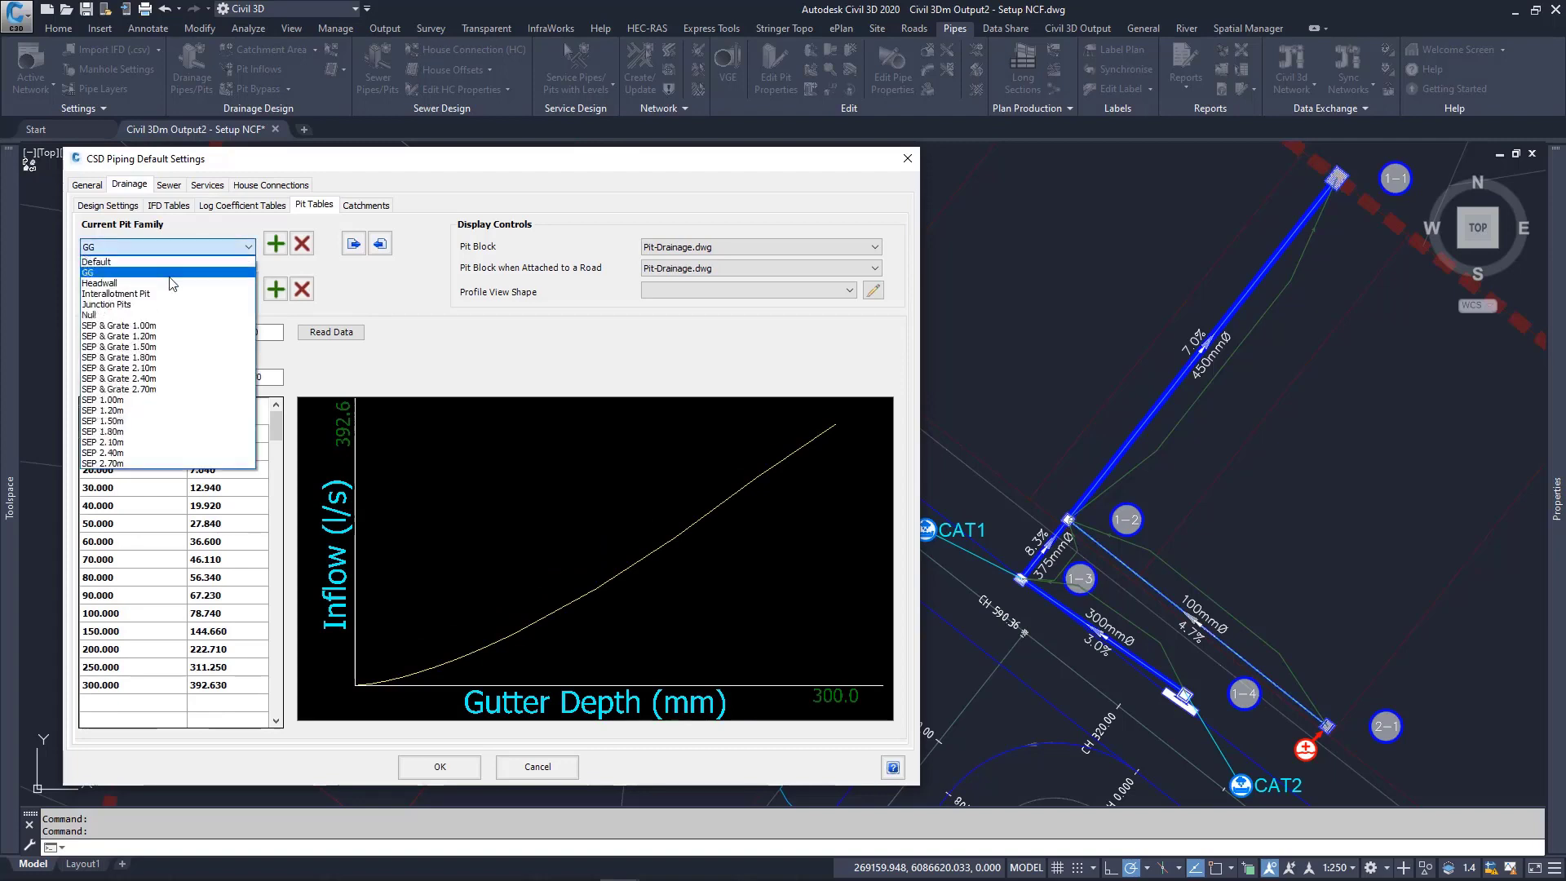
left_click(139, 304)
left_click(142, 293)
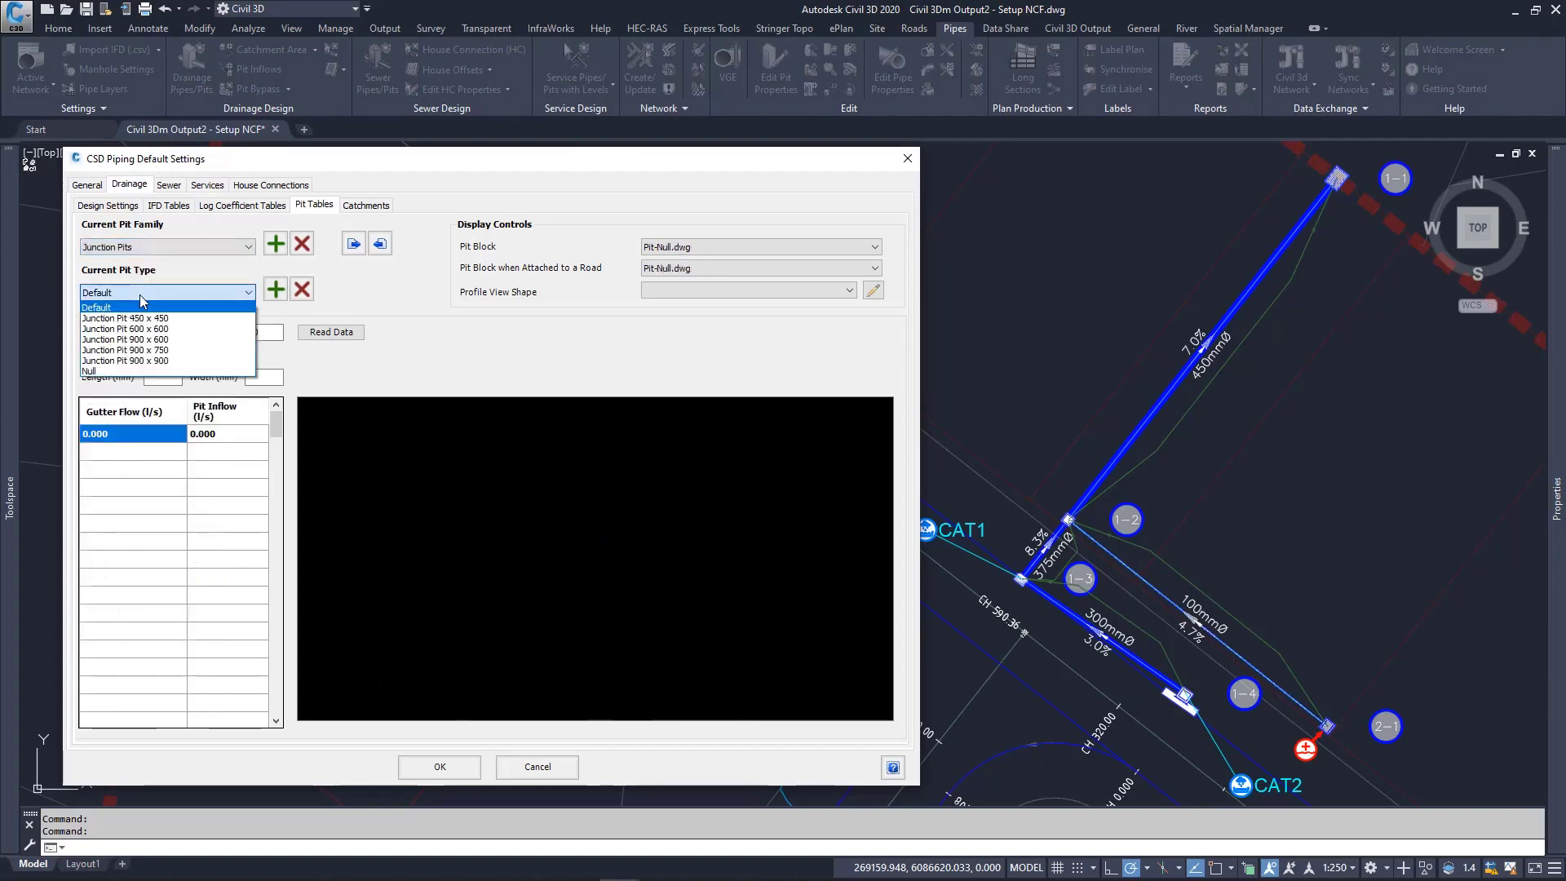
left_click(143, 328)
left_click(189, 251)
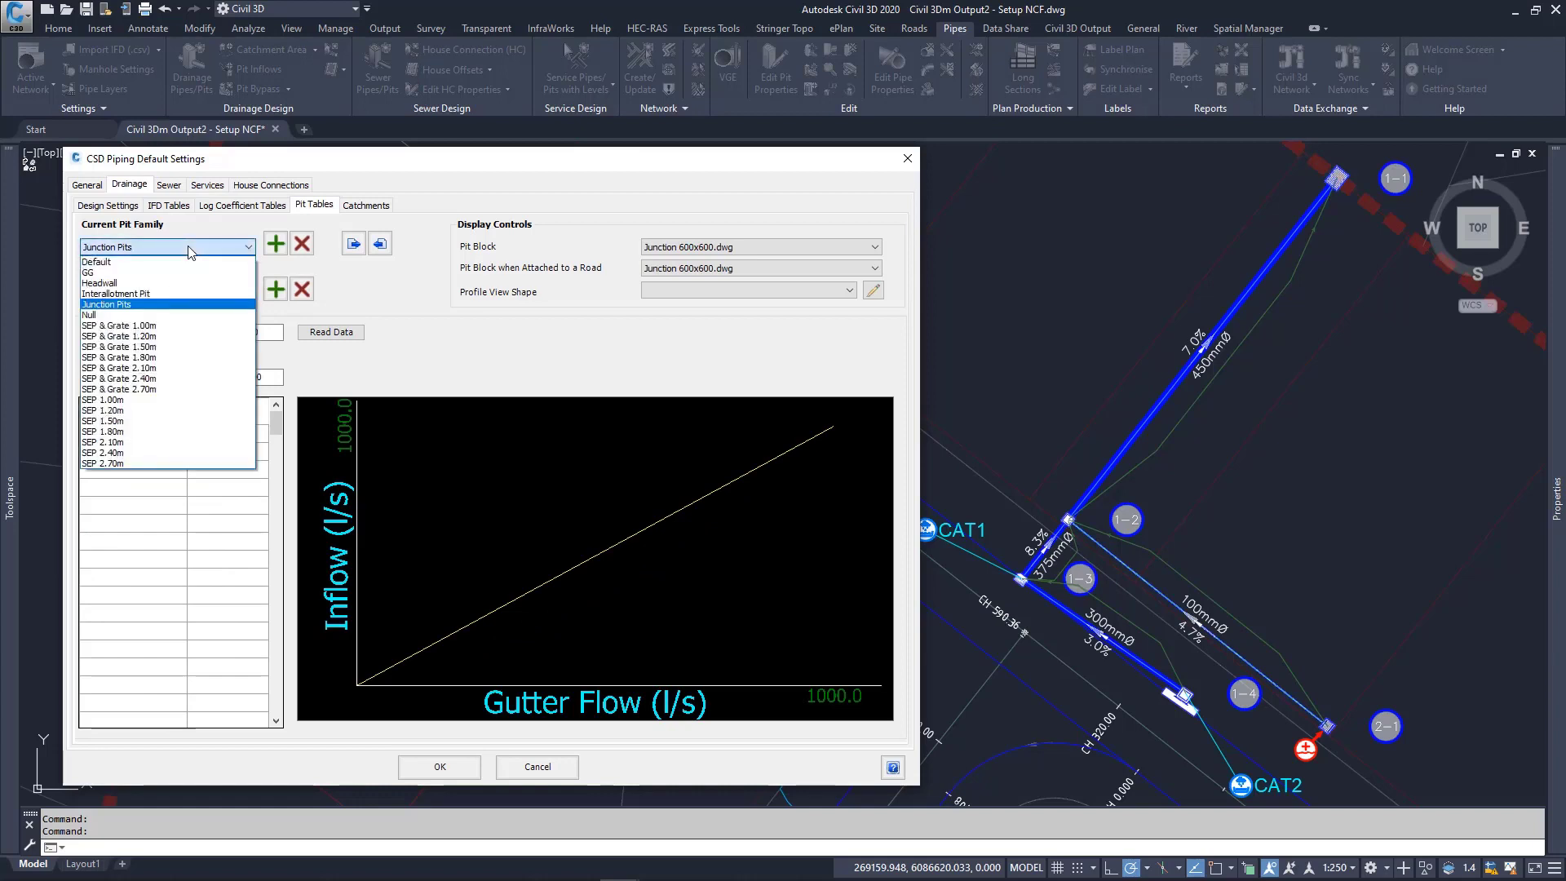
left_click(163, 326)
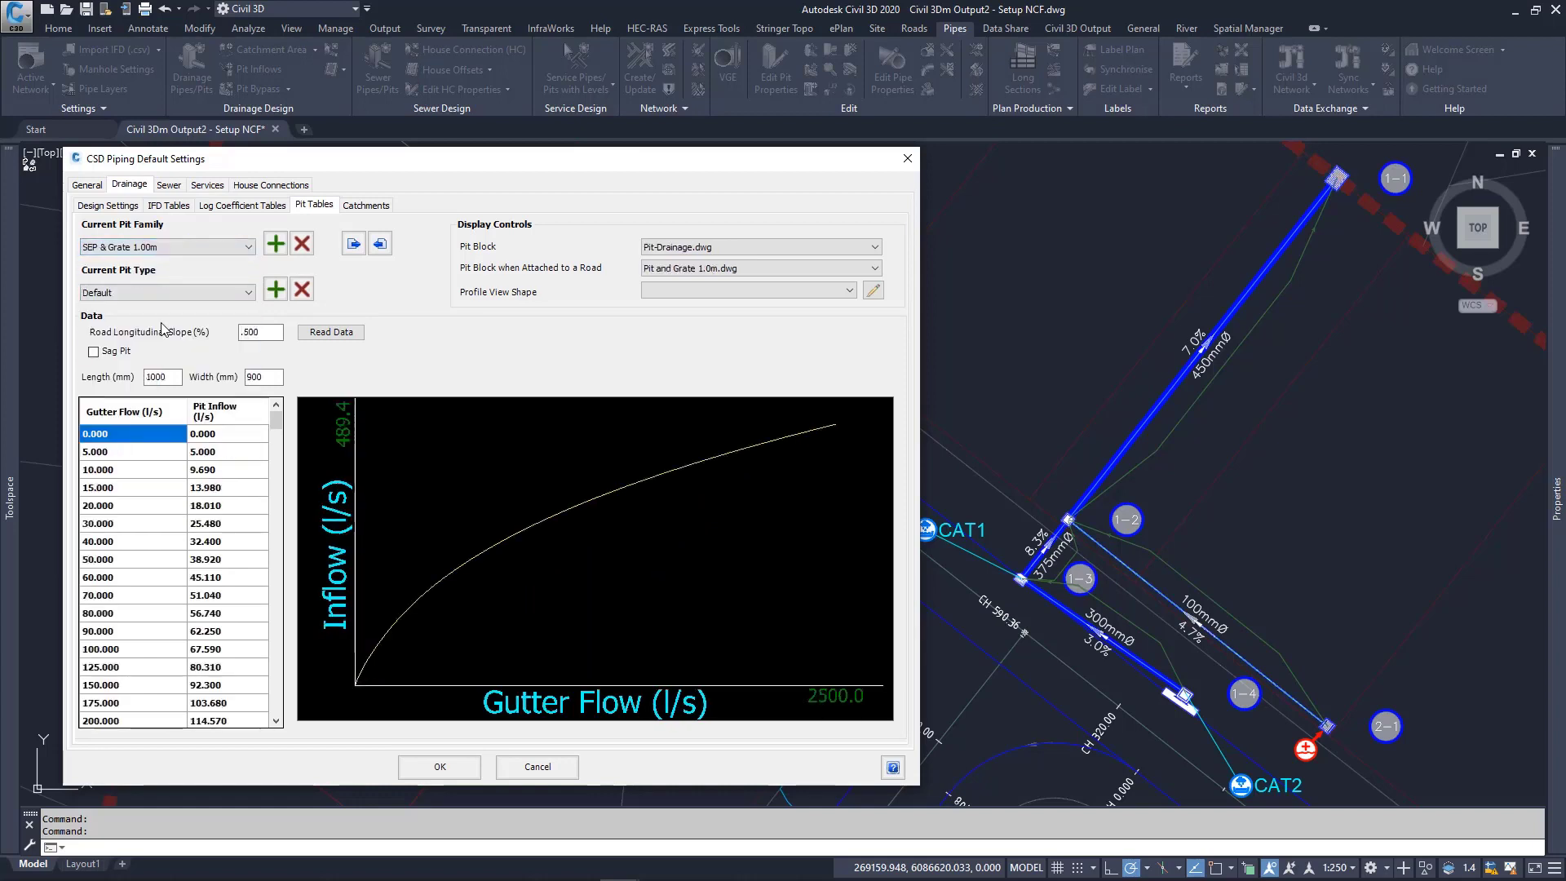
left_click(179, 295)
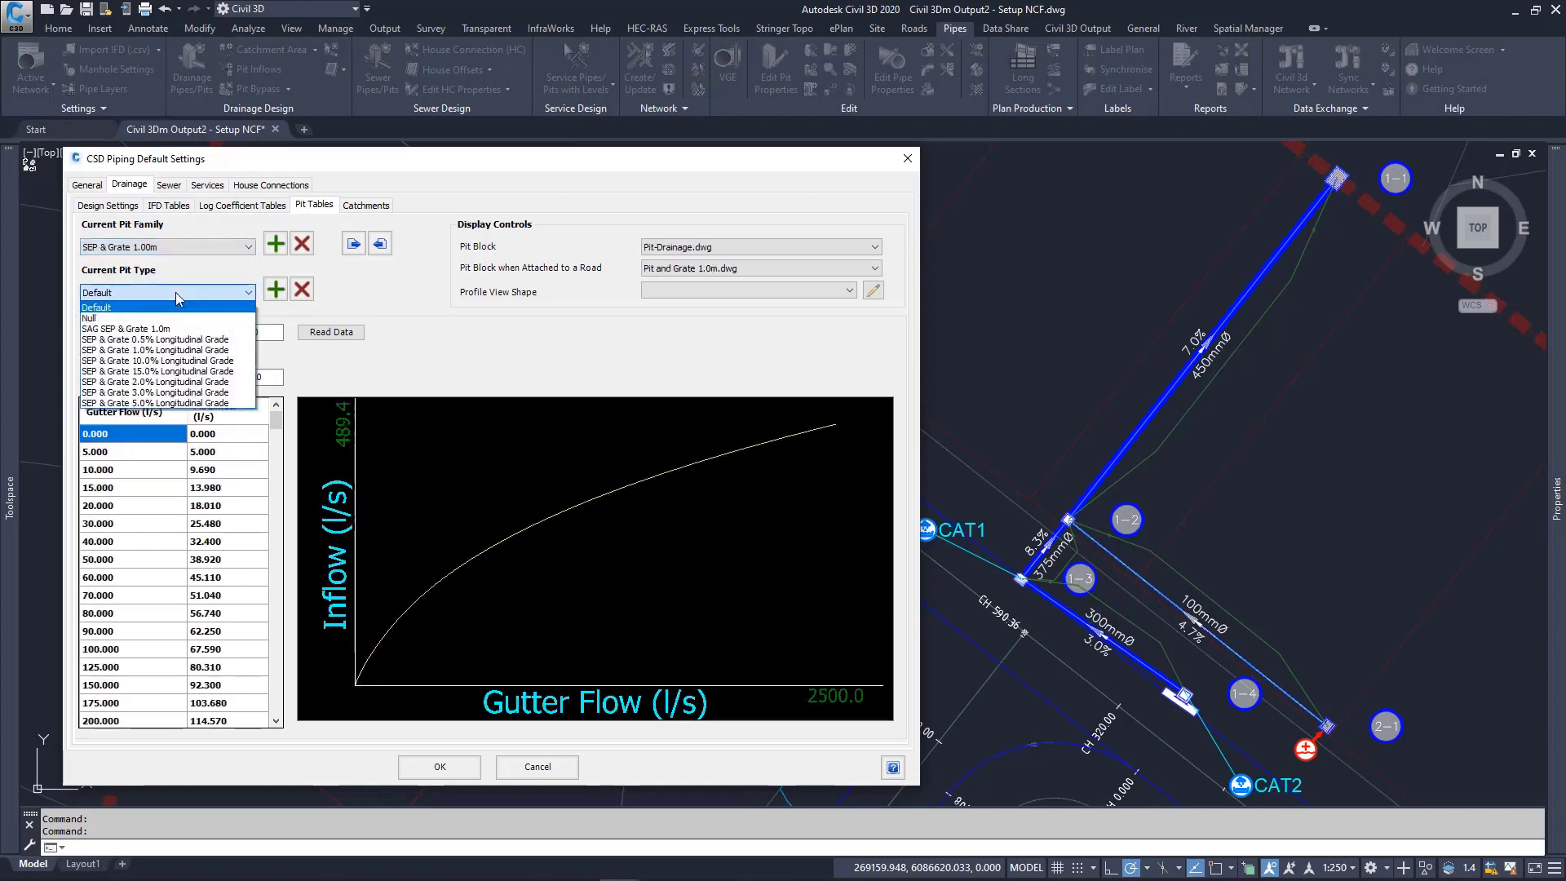
left_click(163, 328)
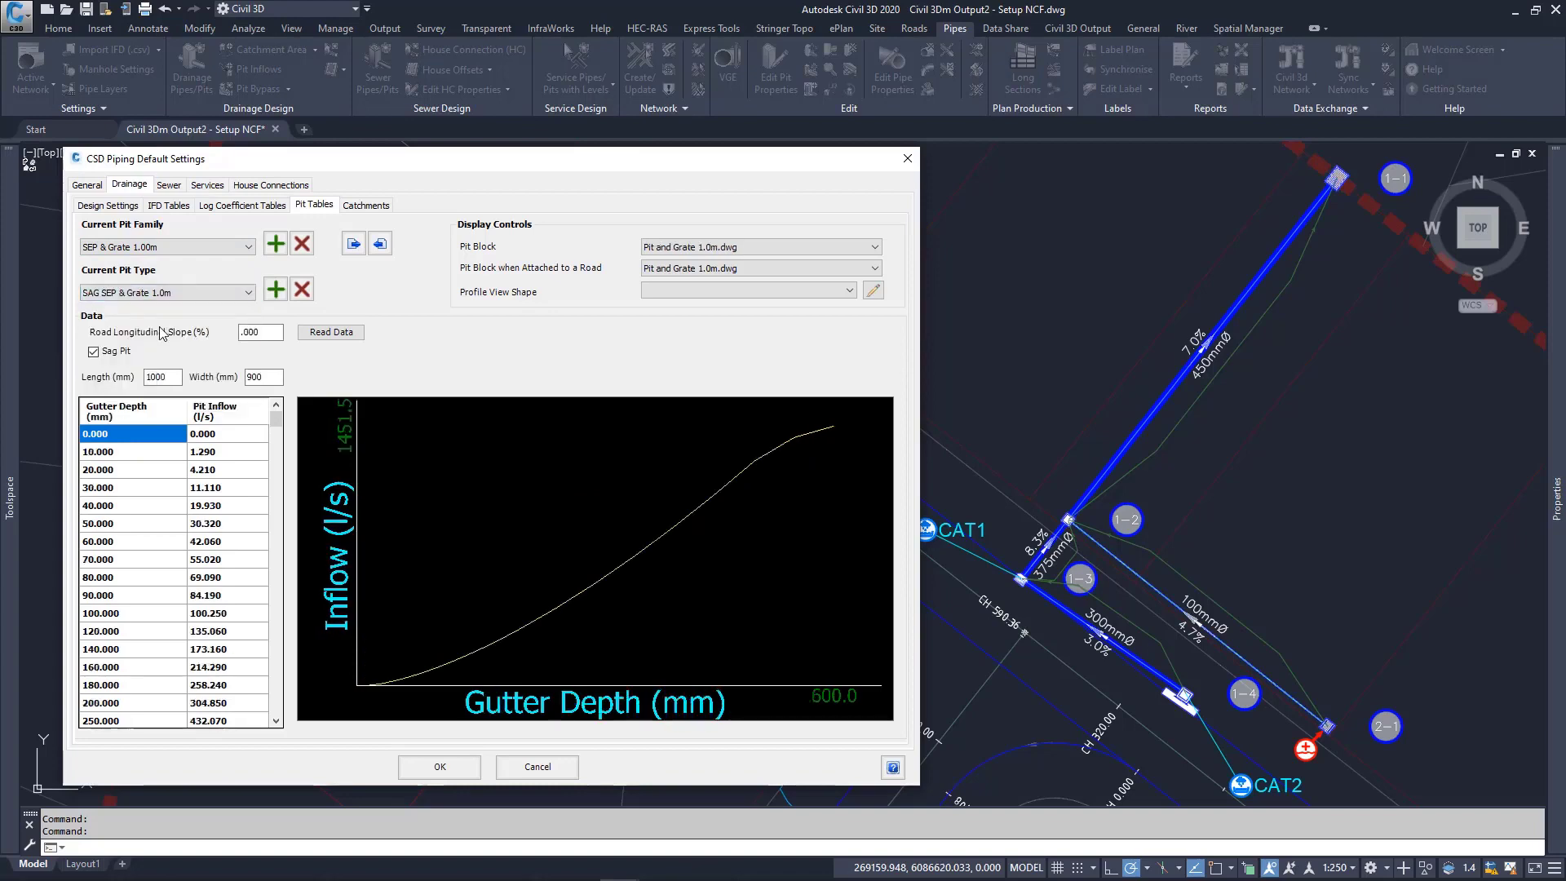
- Display the SEP 1.00m family's SEP 0.5% Longitudinal Grade inflow table
left_click(210, 248)
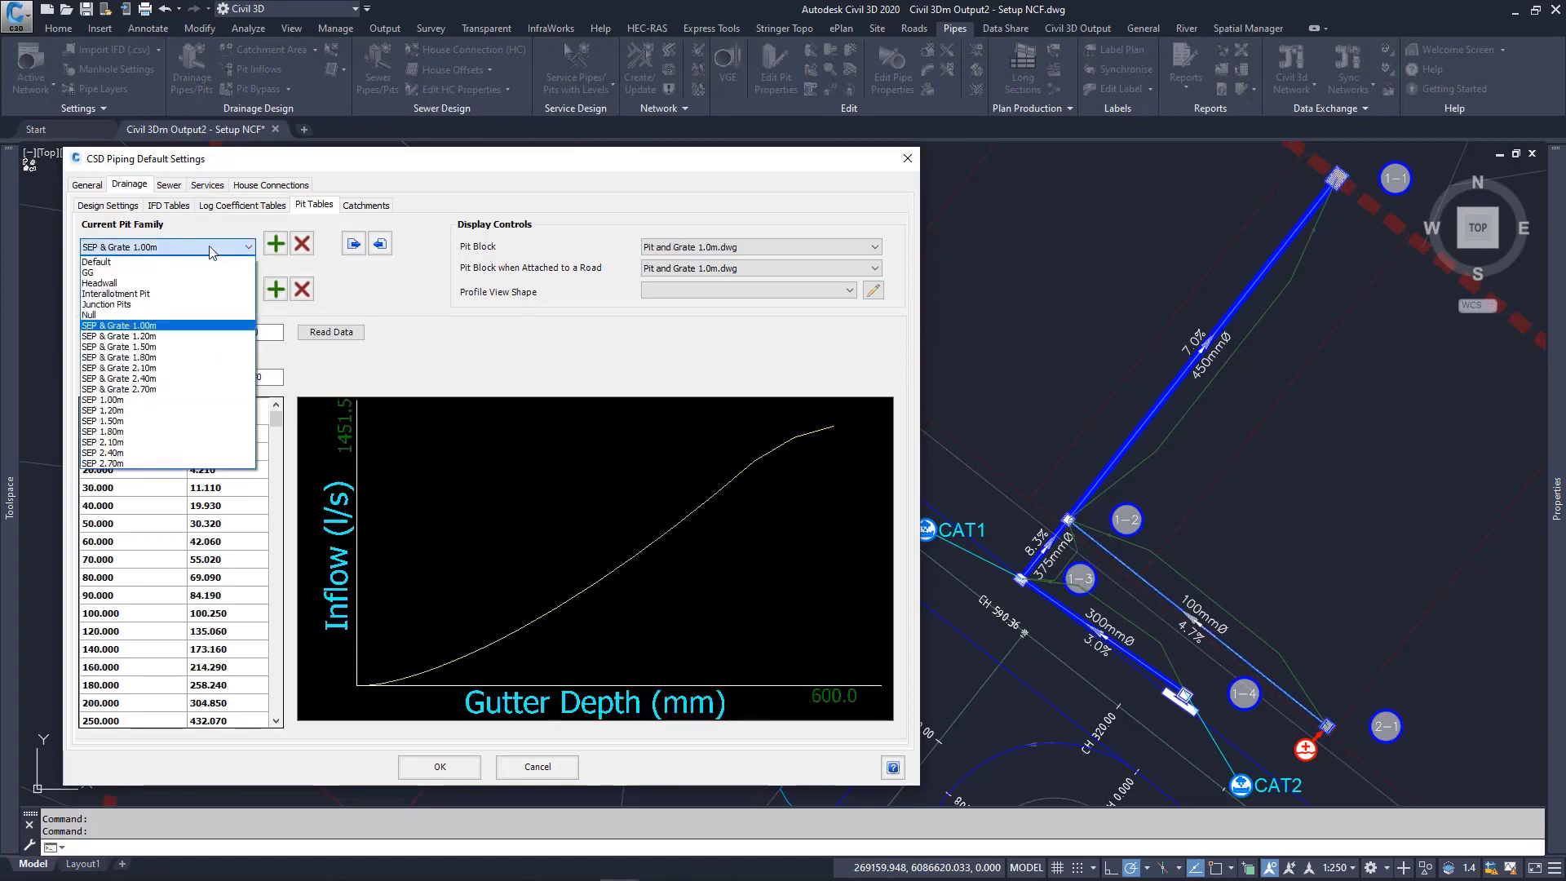
left_click(163, 399)
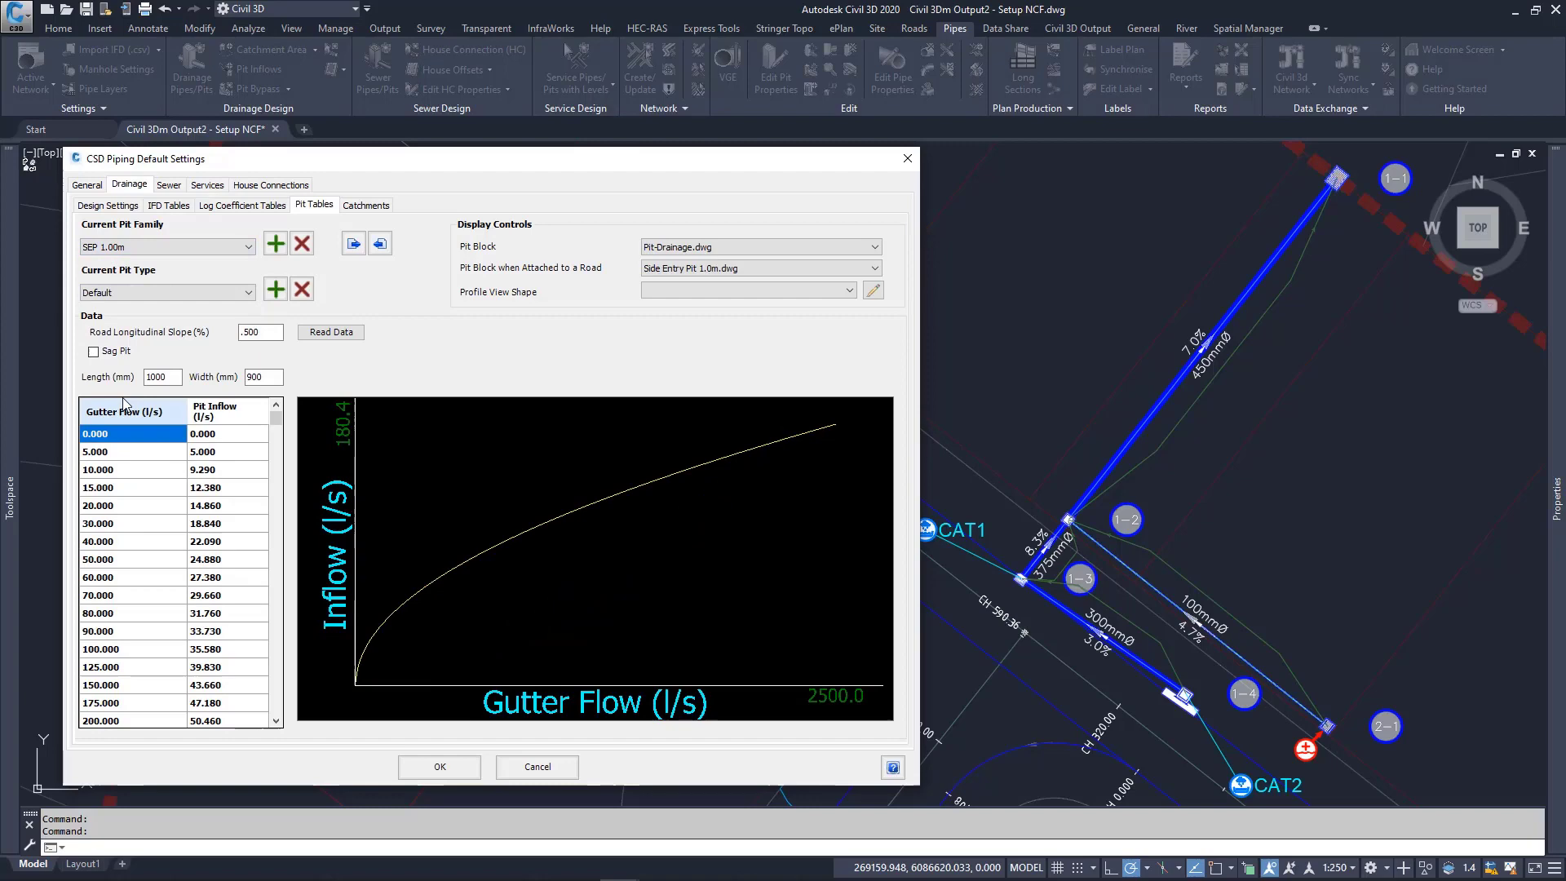
left_click(167, 293)
left_click(177, 333)
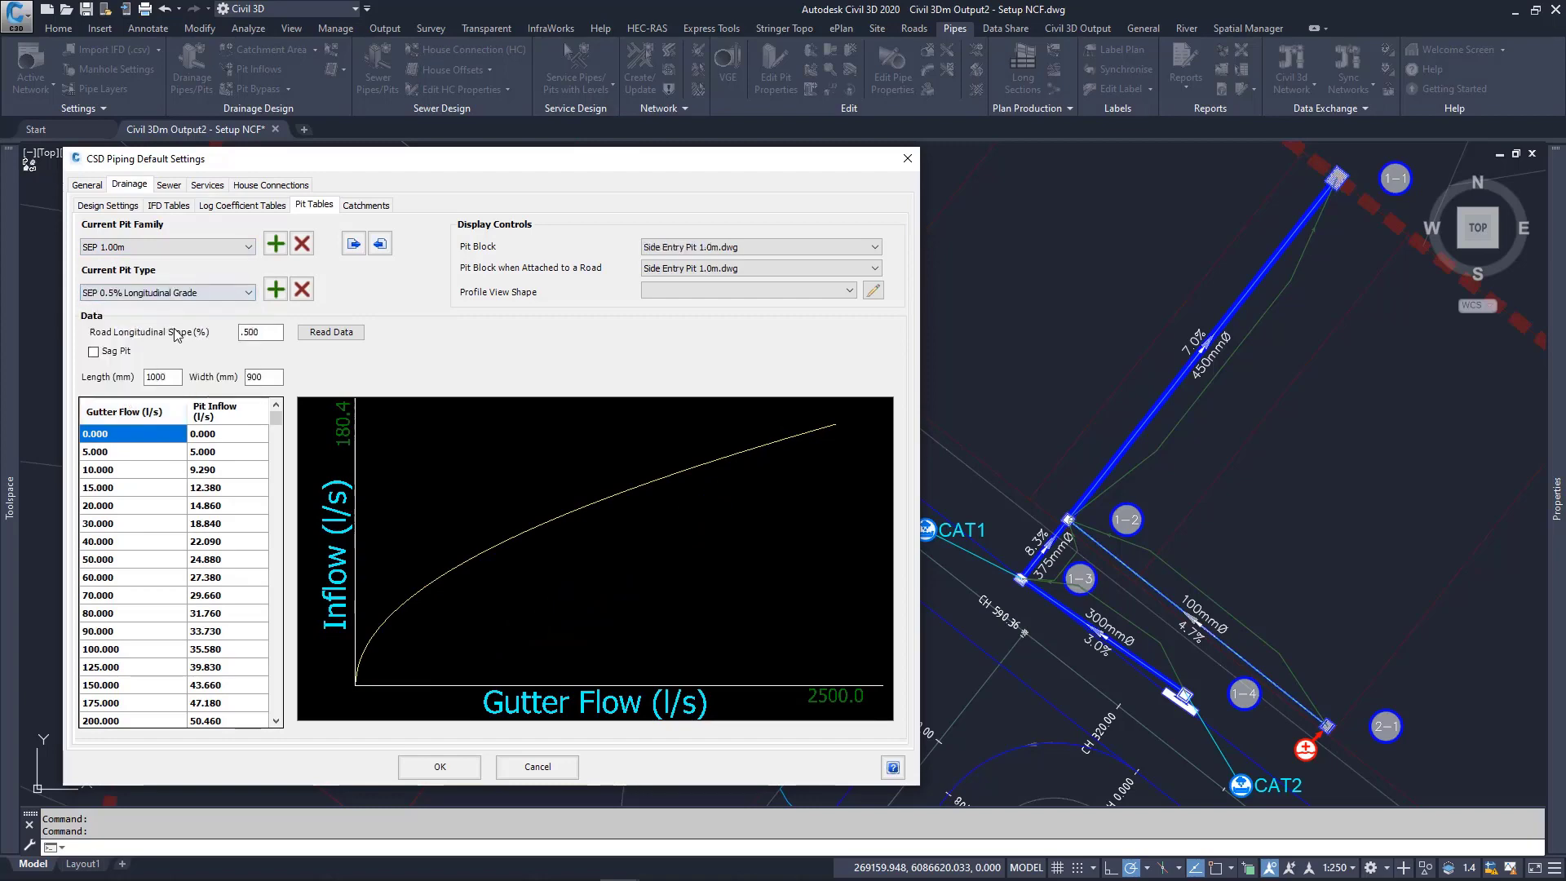
- Close the piping defaults and open the CSD Parts List in the Network Parts List editor
left_click(418, 771)
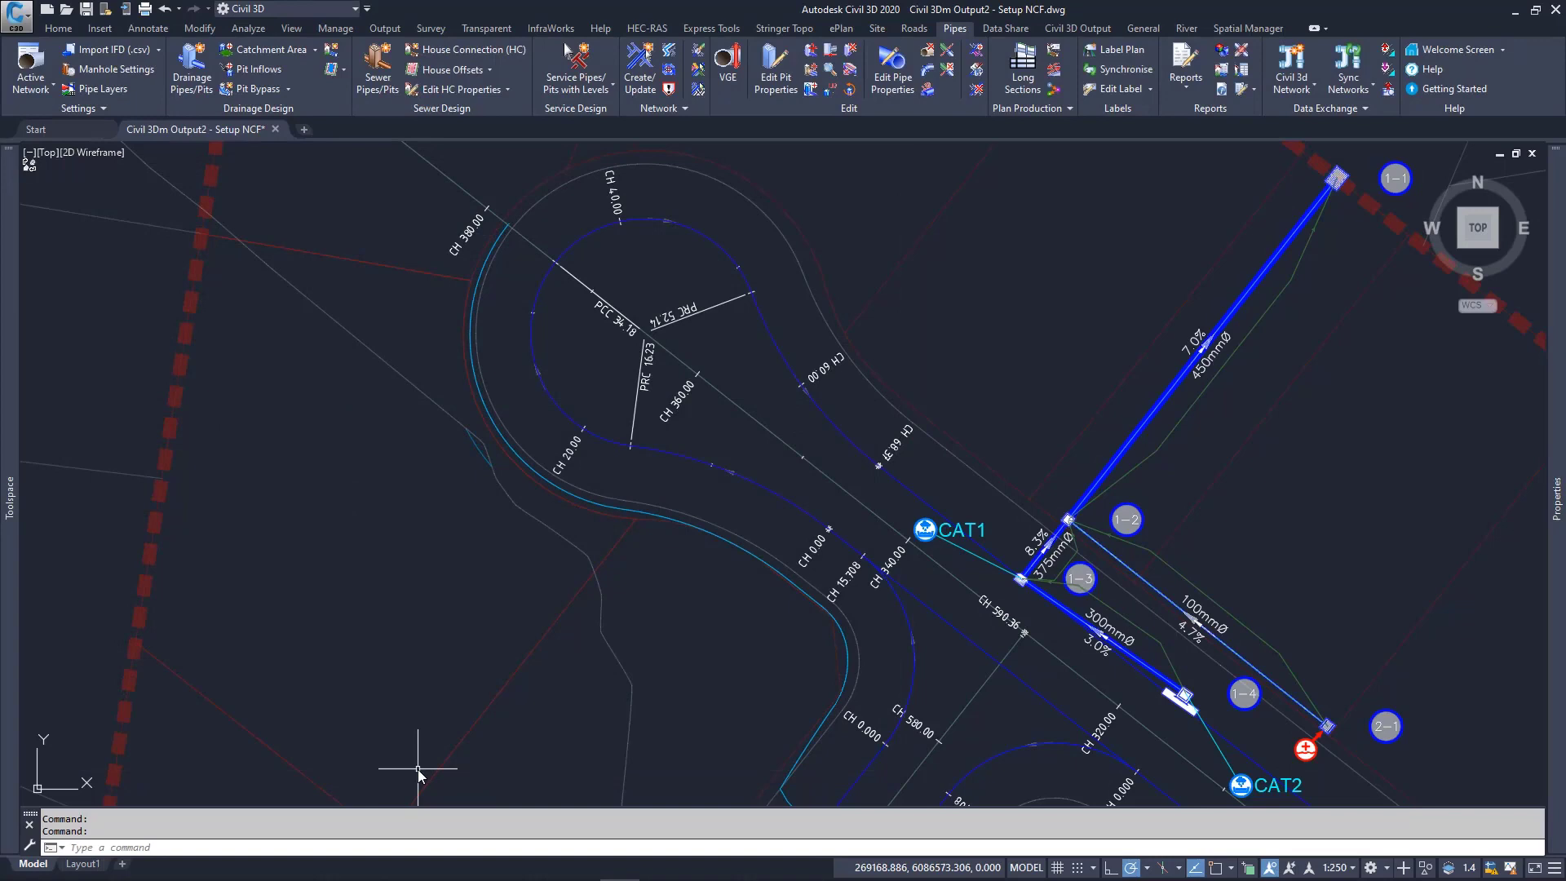
left_click(203, 31)
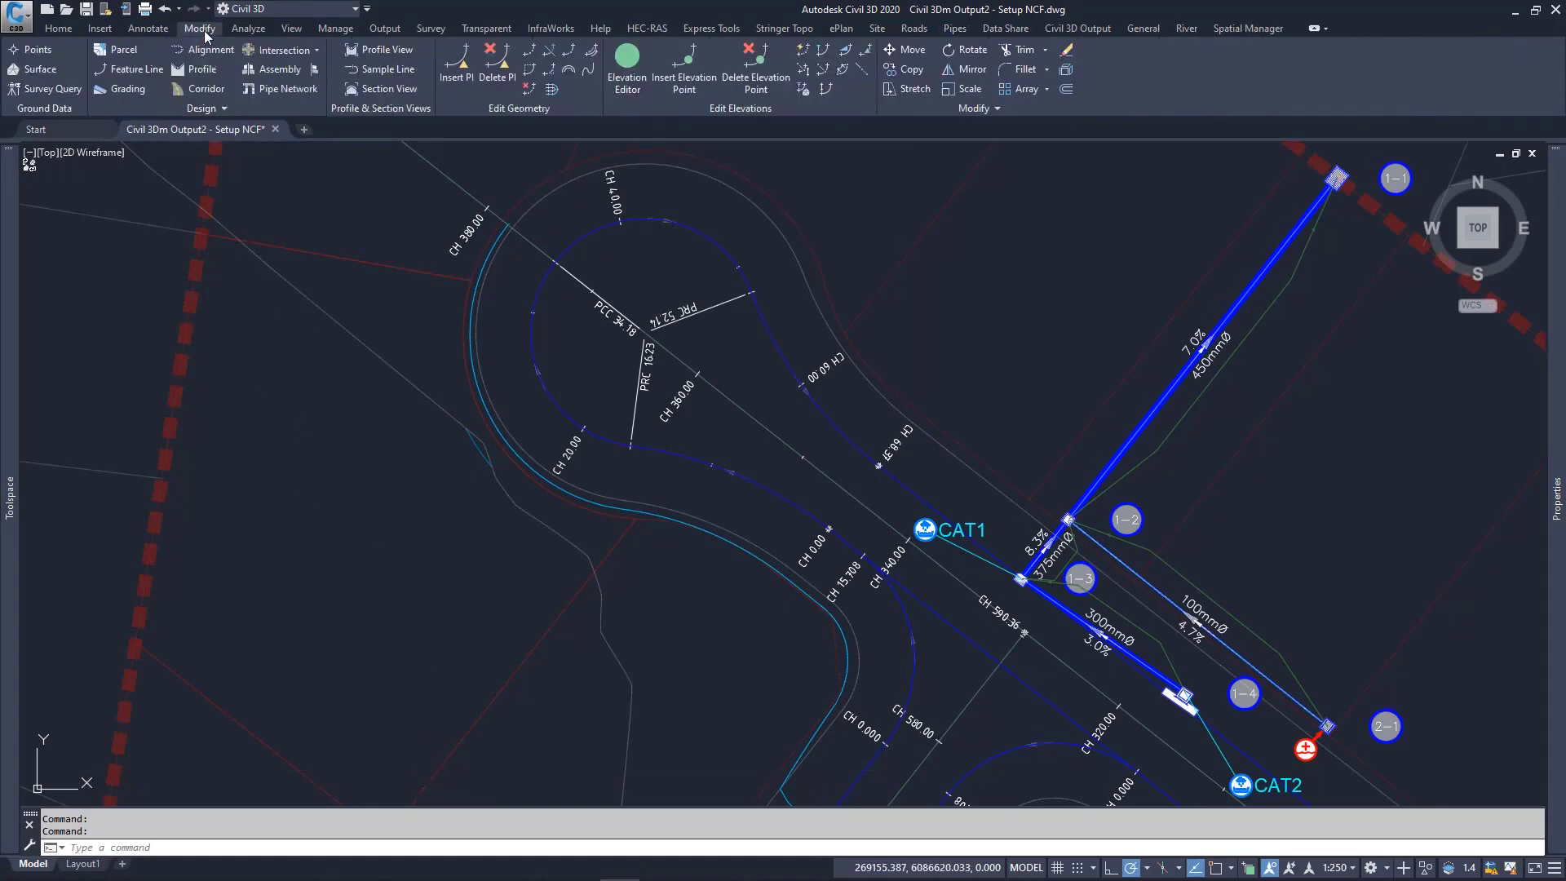
left_click(281, 88)
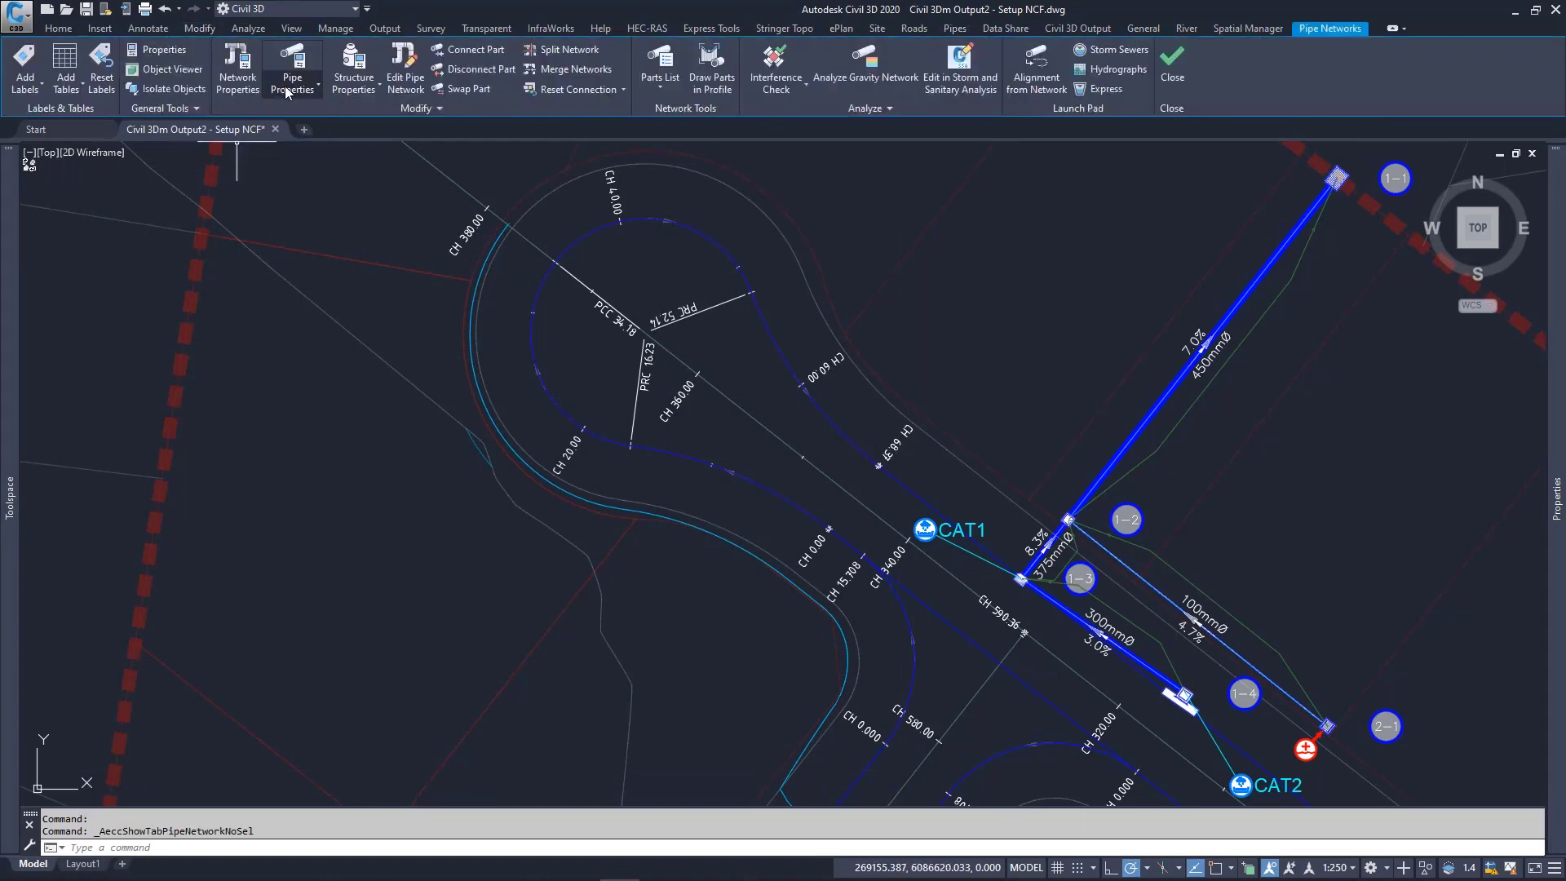
left_click(673, 90)
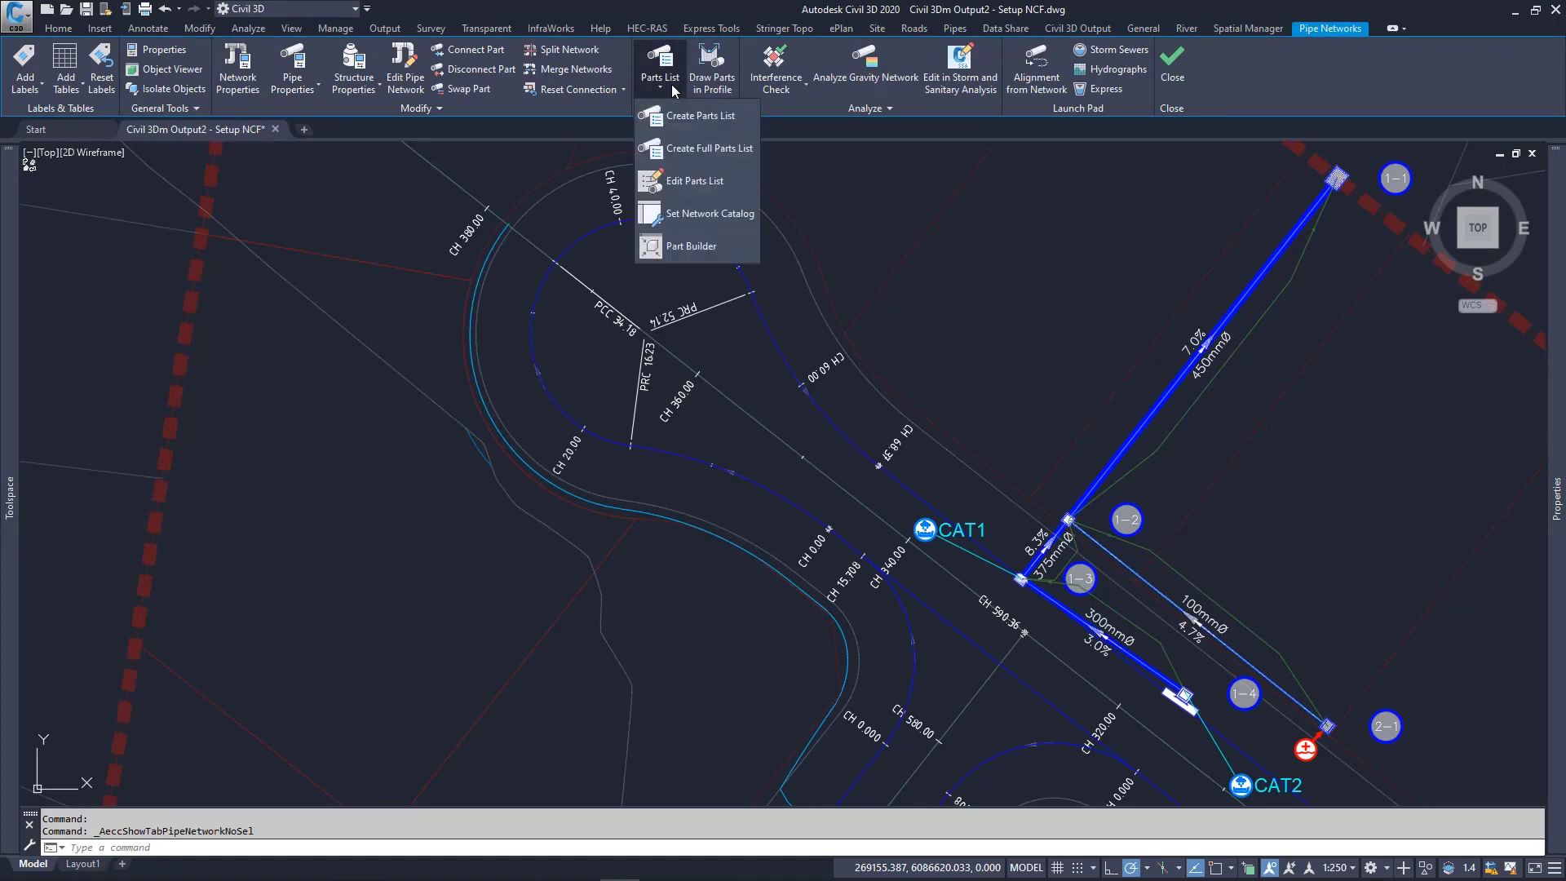
left_click(690, 178)
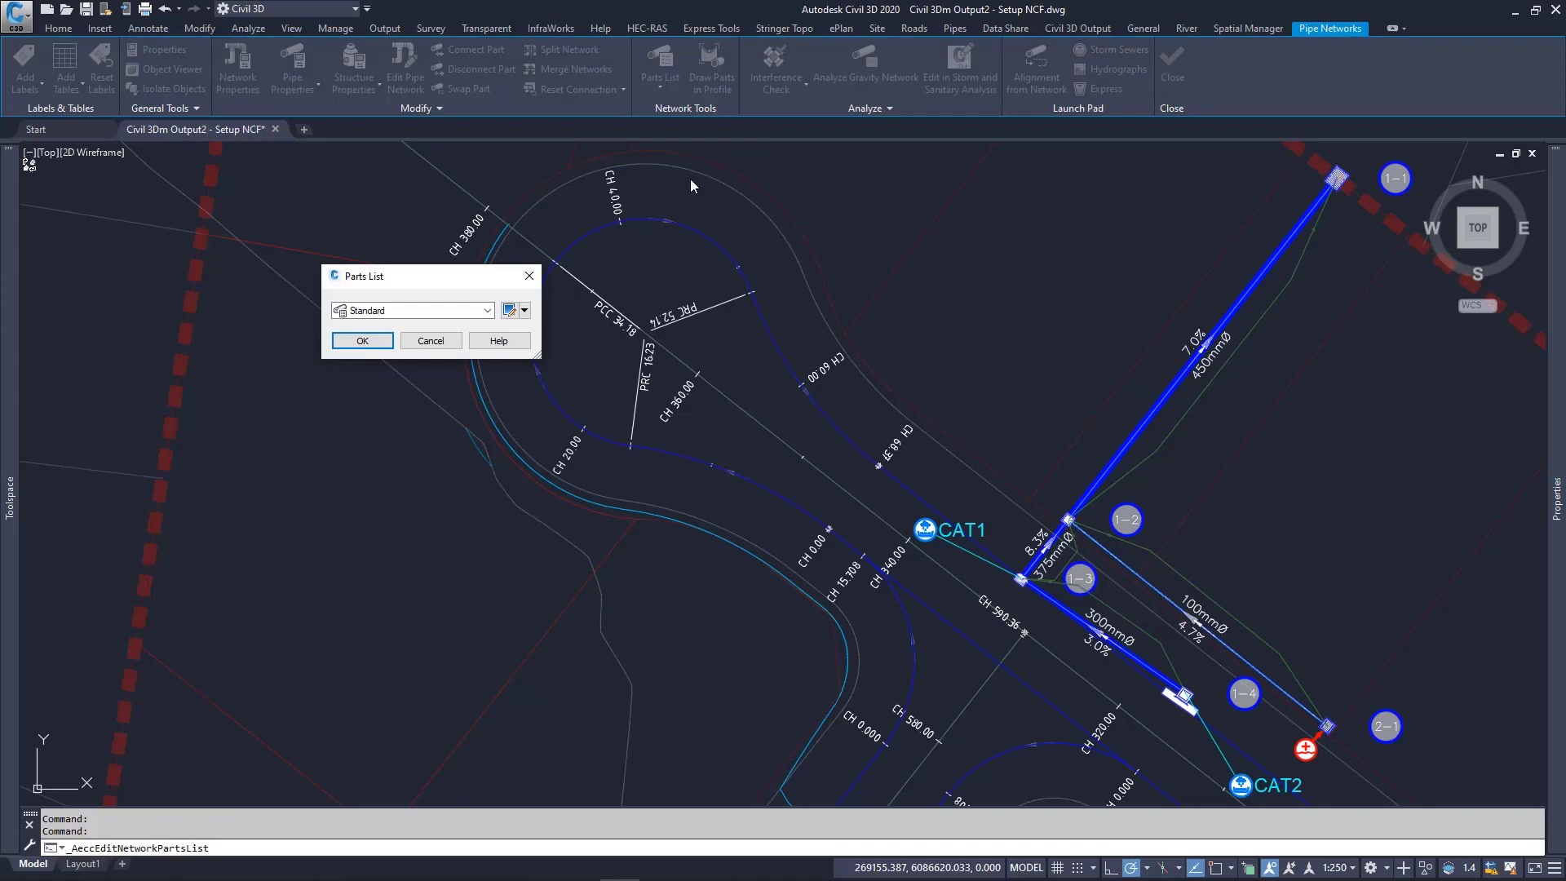
left_click(486, 310)
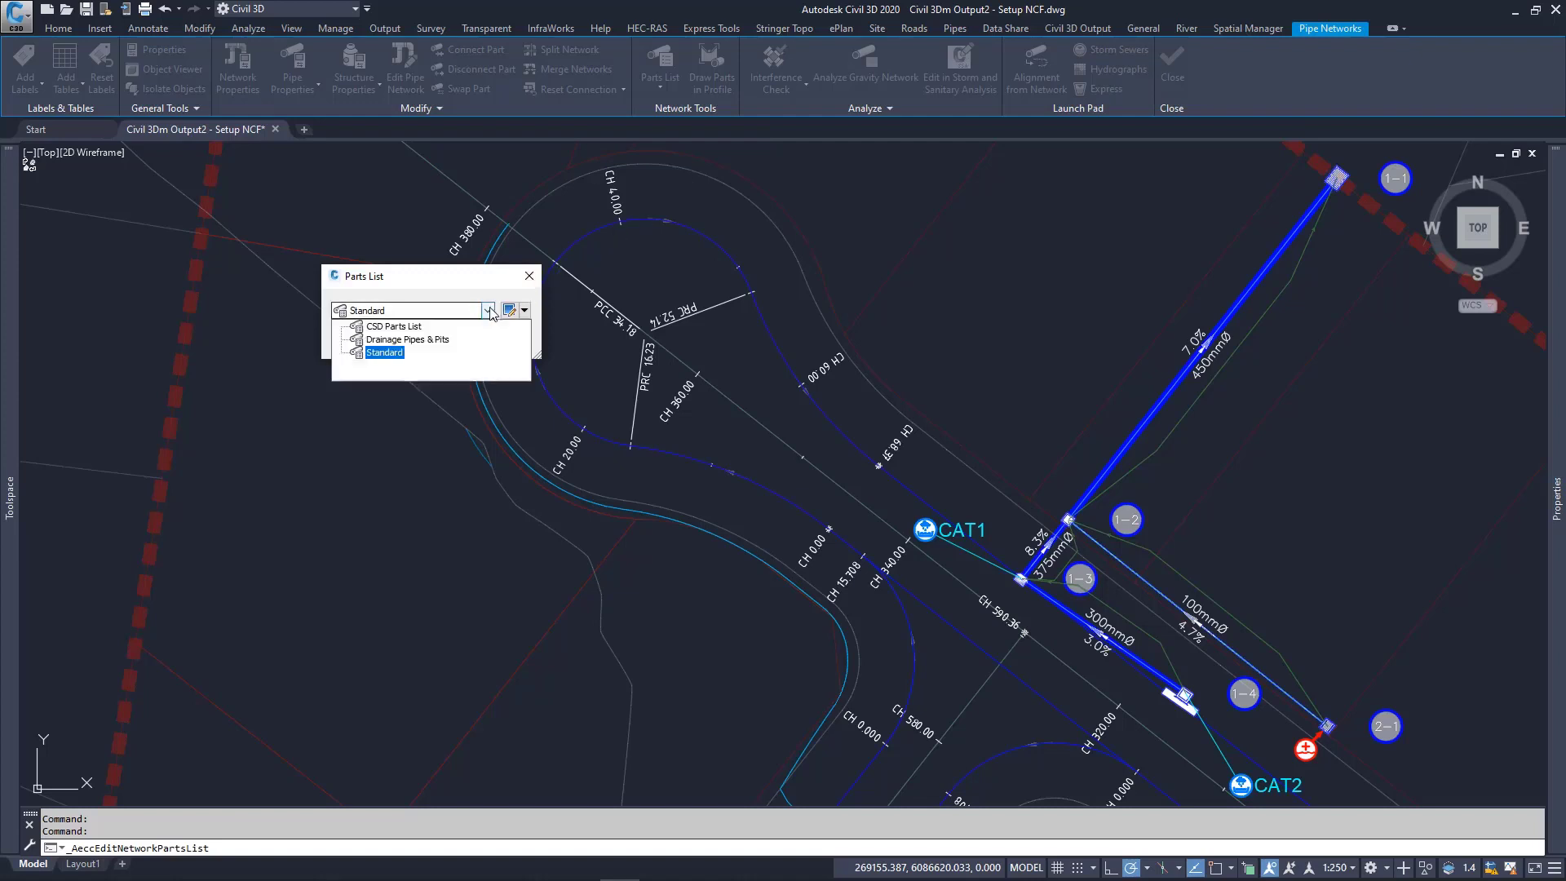
left_click(408, 326)
left_click(508, 310)
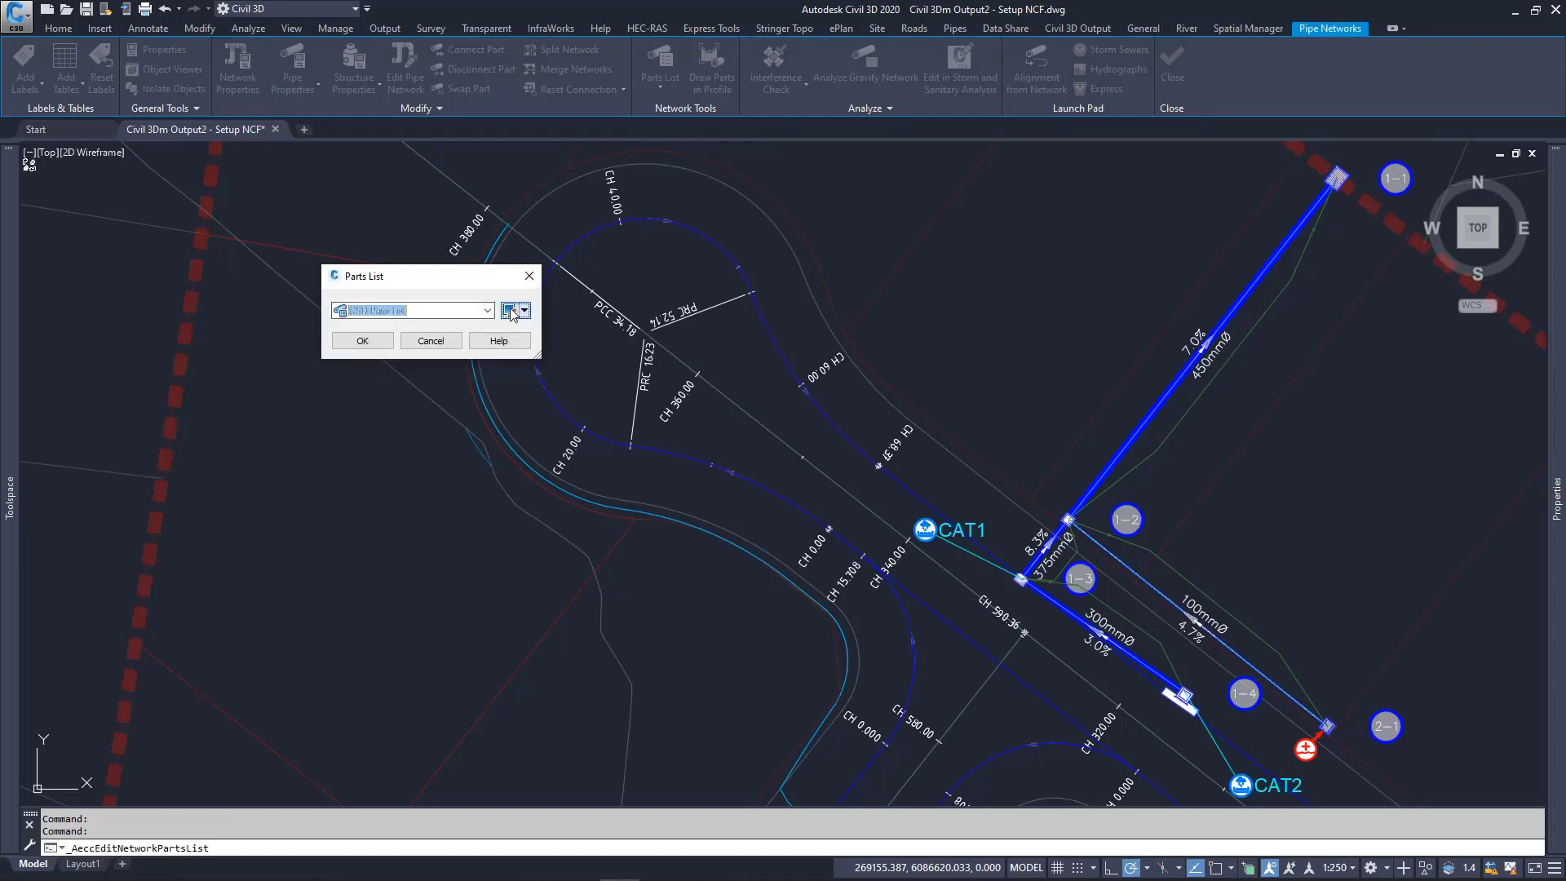
- Expand the four cylindrical and rectangular structure families in CSD Parts List to review their sizes
left_click(293, 324)
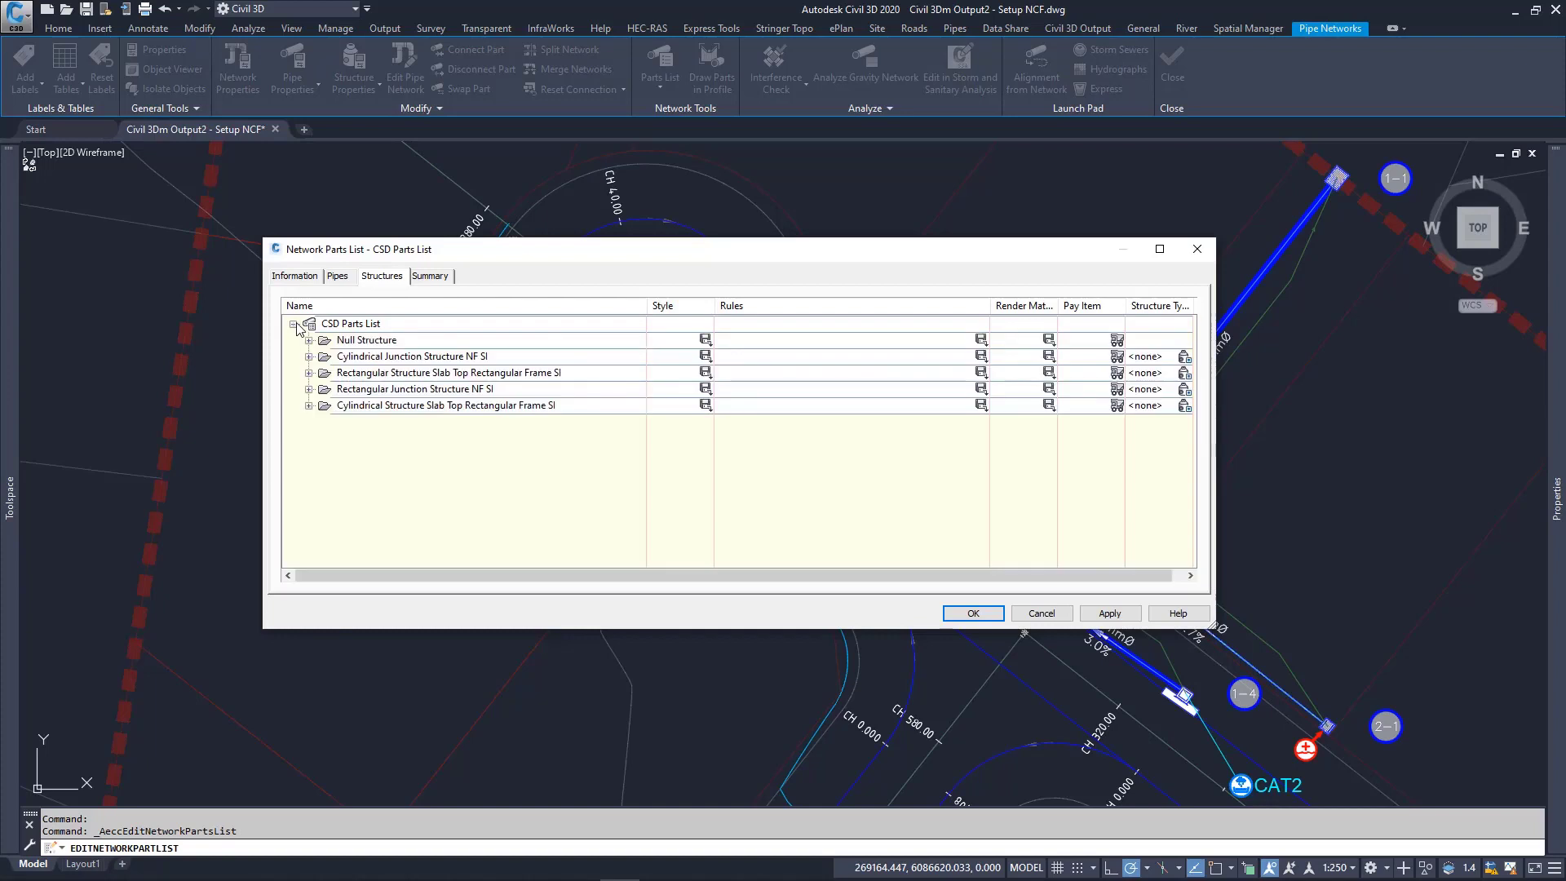
left_click(309, 356)
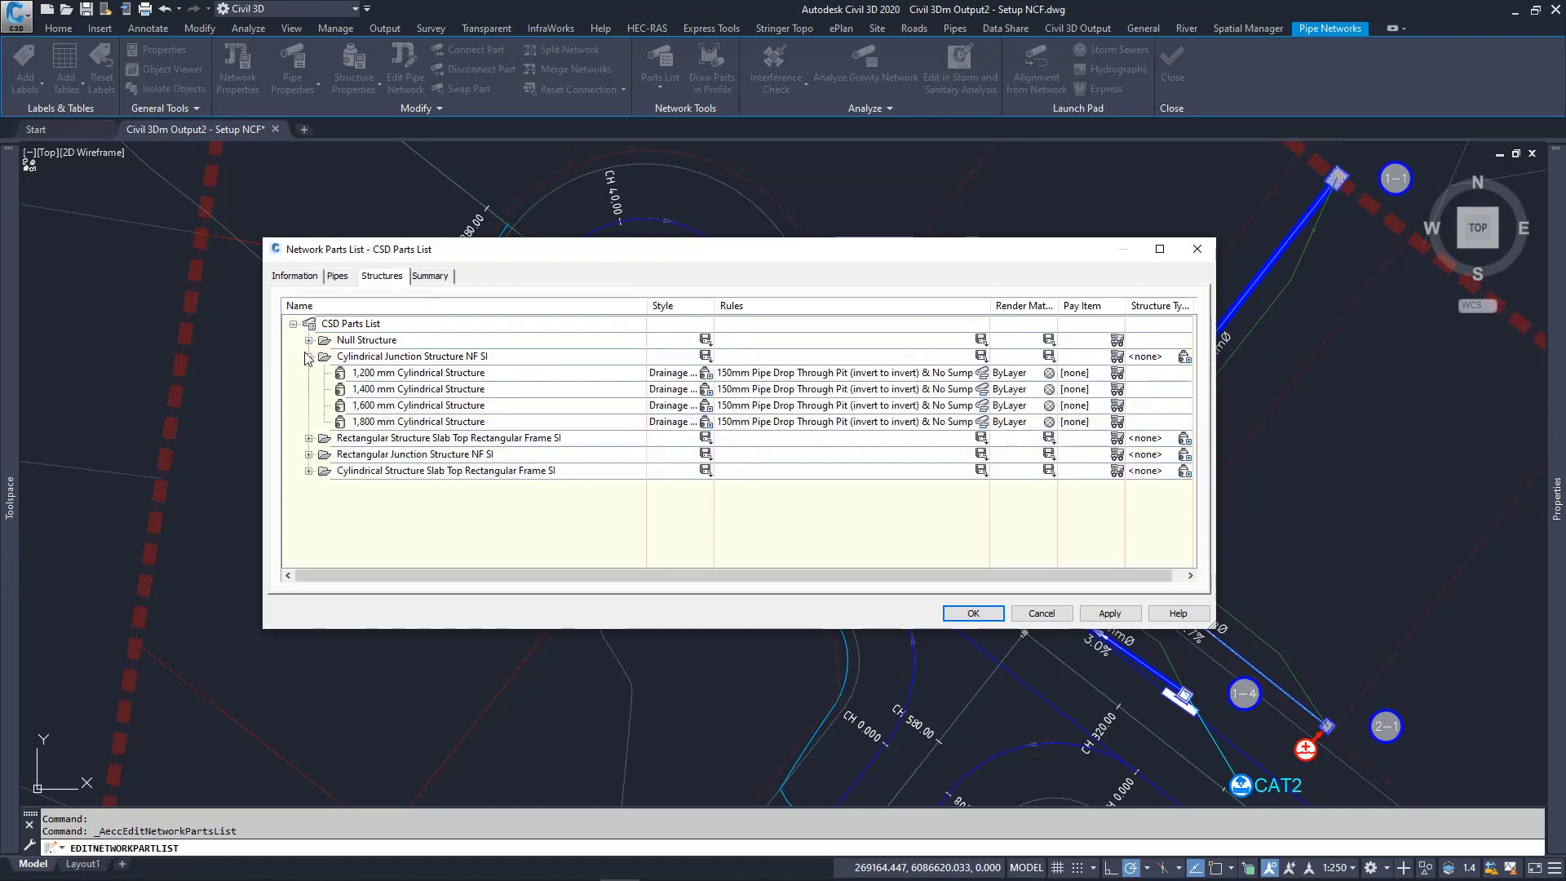
left_click(308, 438)
scroll(310, 522, "down", 1)
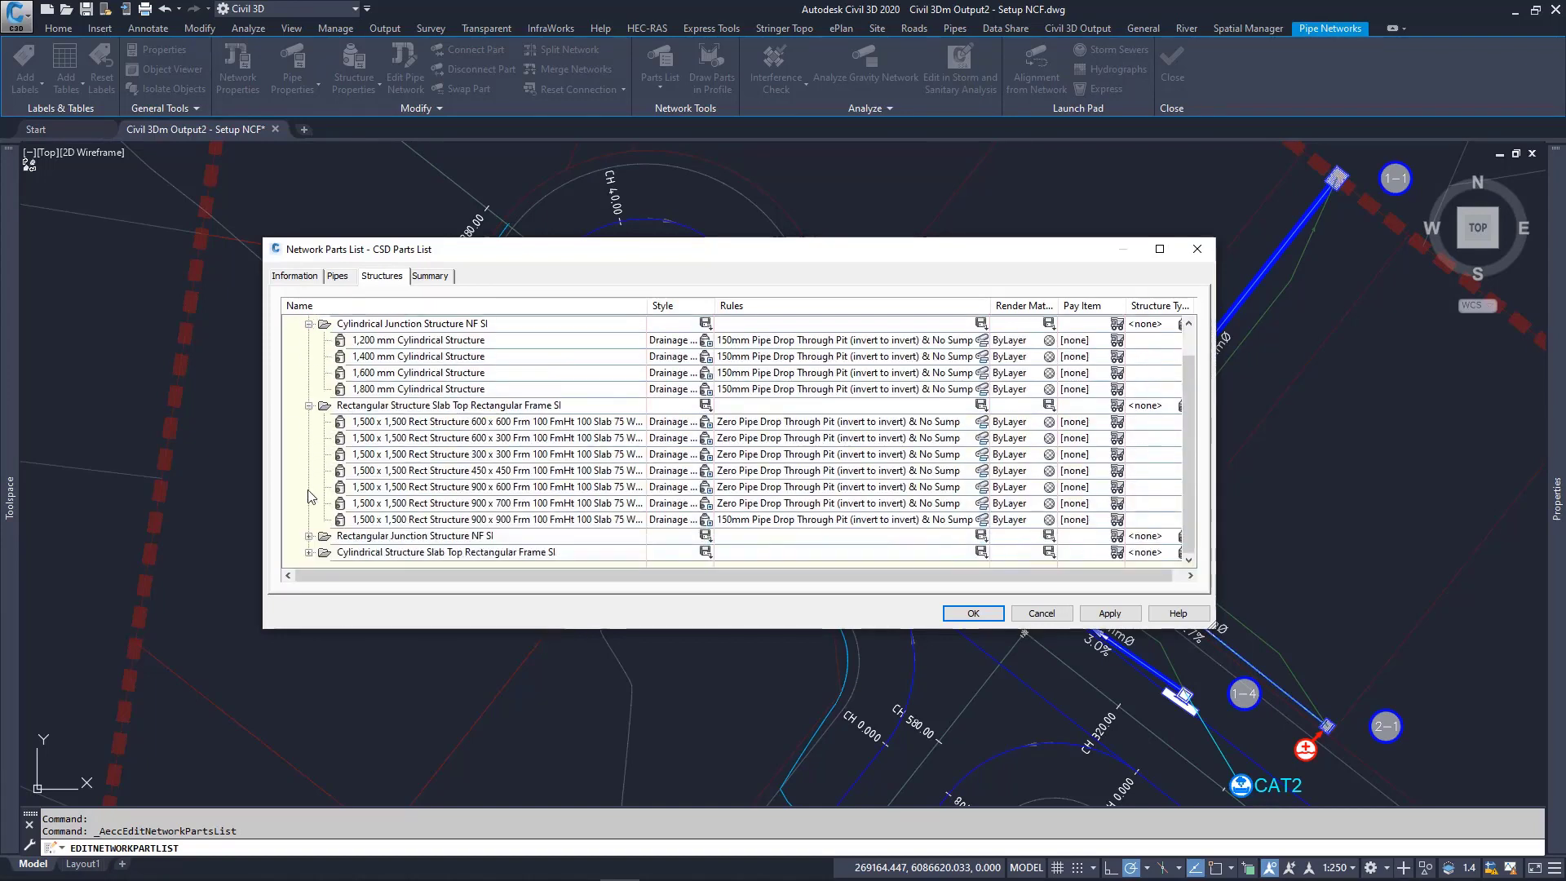
left_click(309, 536)
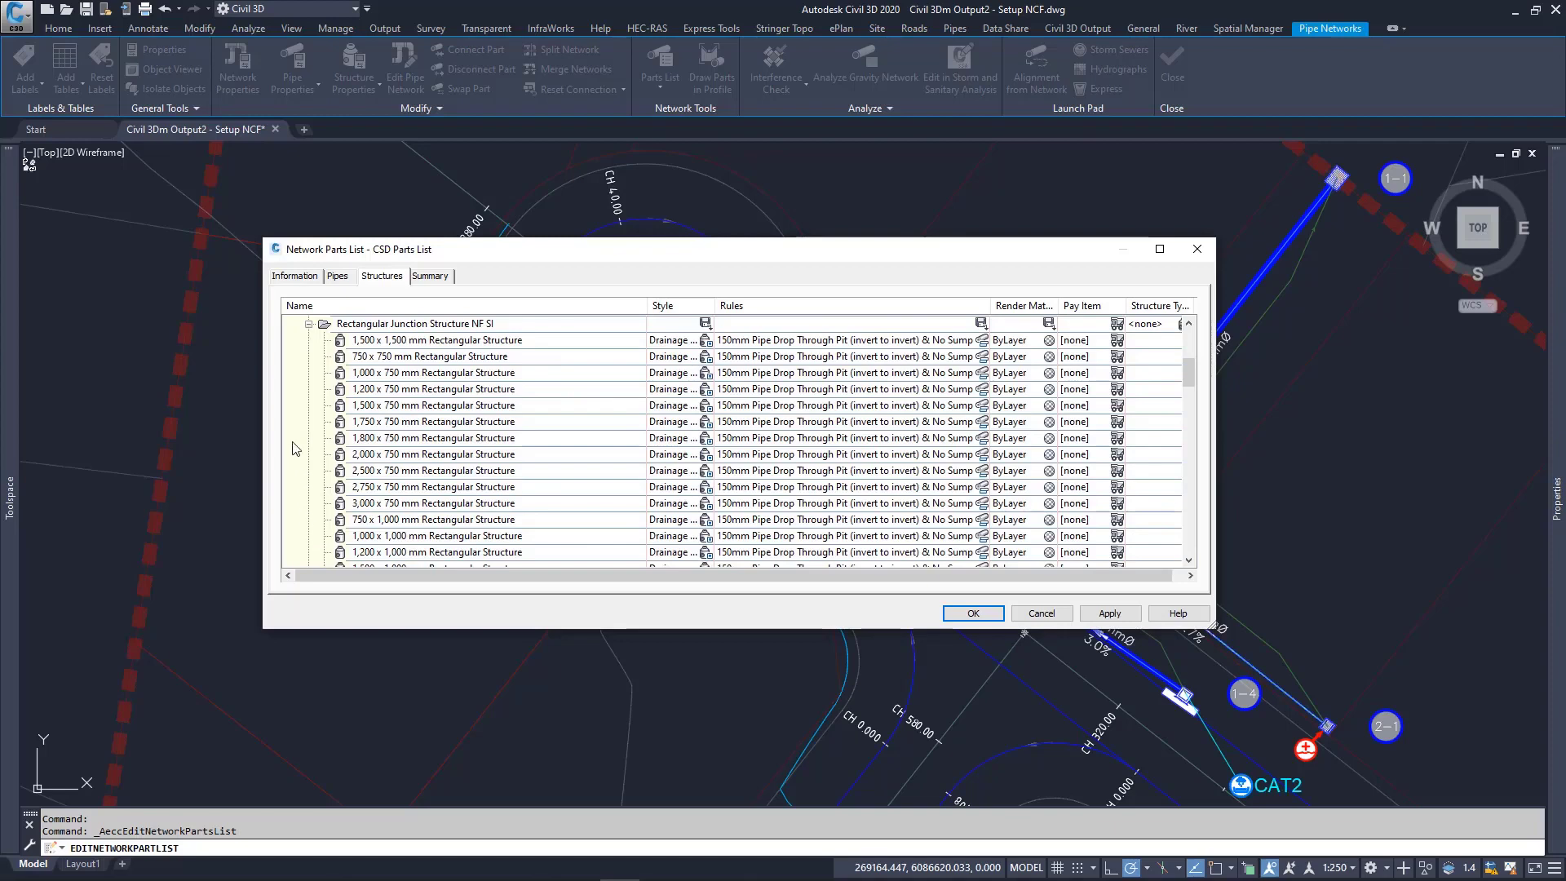
scroll(295, 449, "down", 3)
scroll(295, 448, "down", 20)
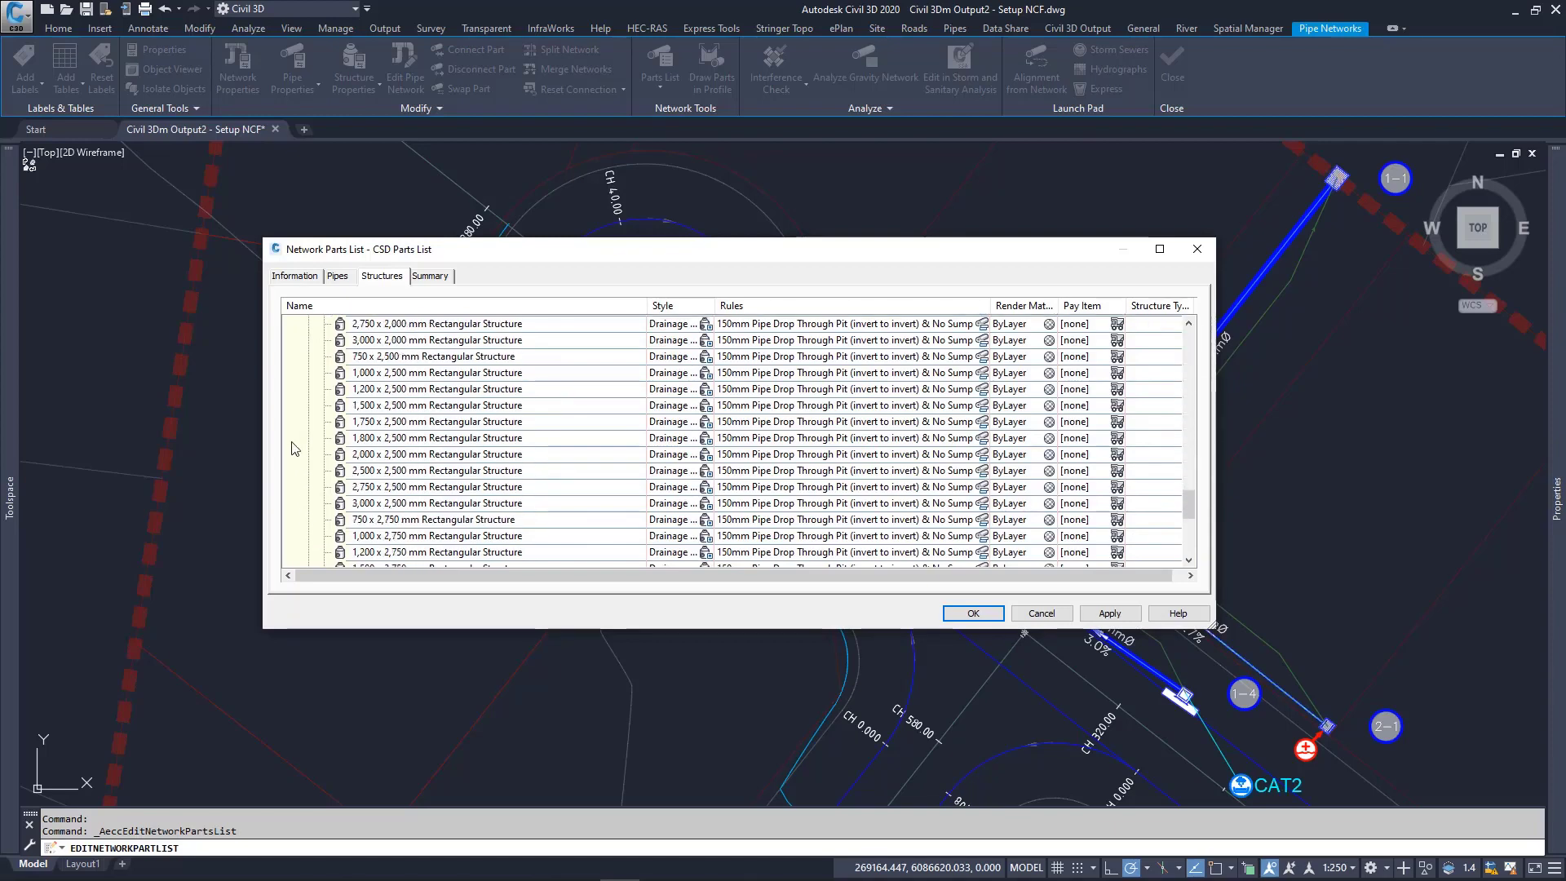
left_click(309, 552)
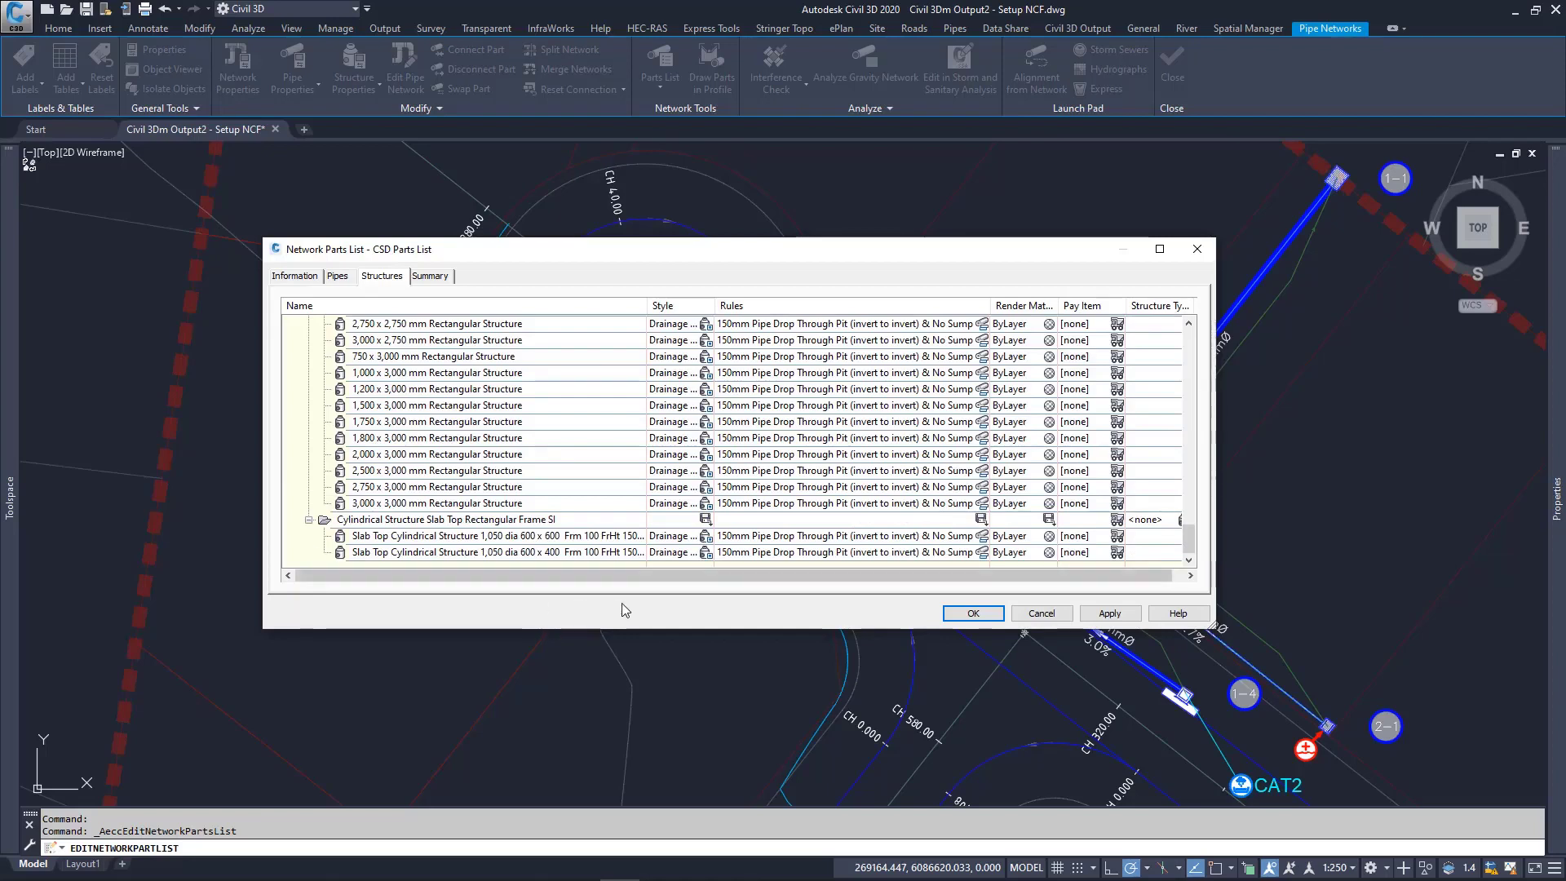
- Accept the parts list and close pipe network editing
left_click(973, 613)
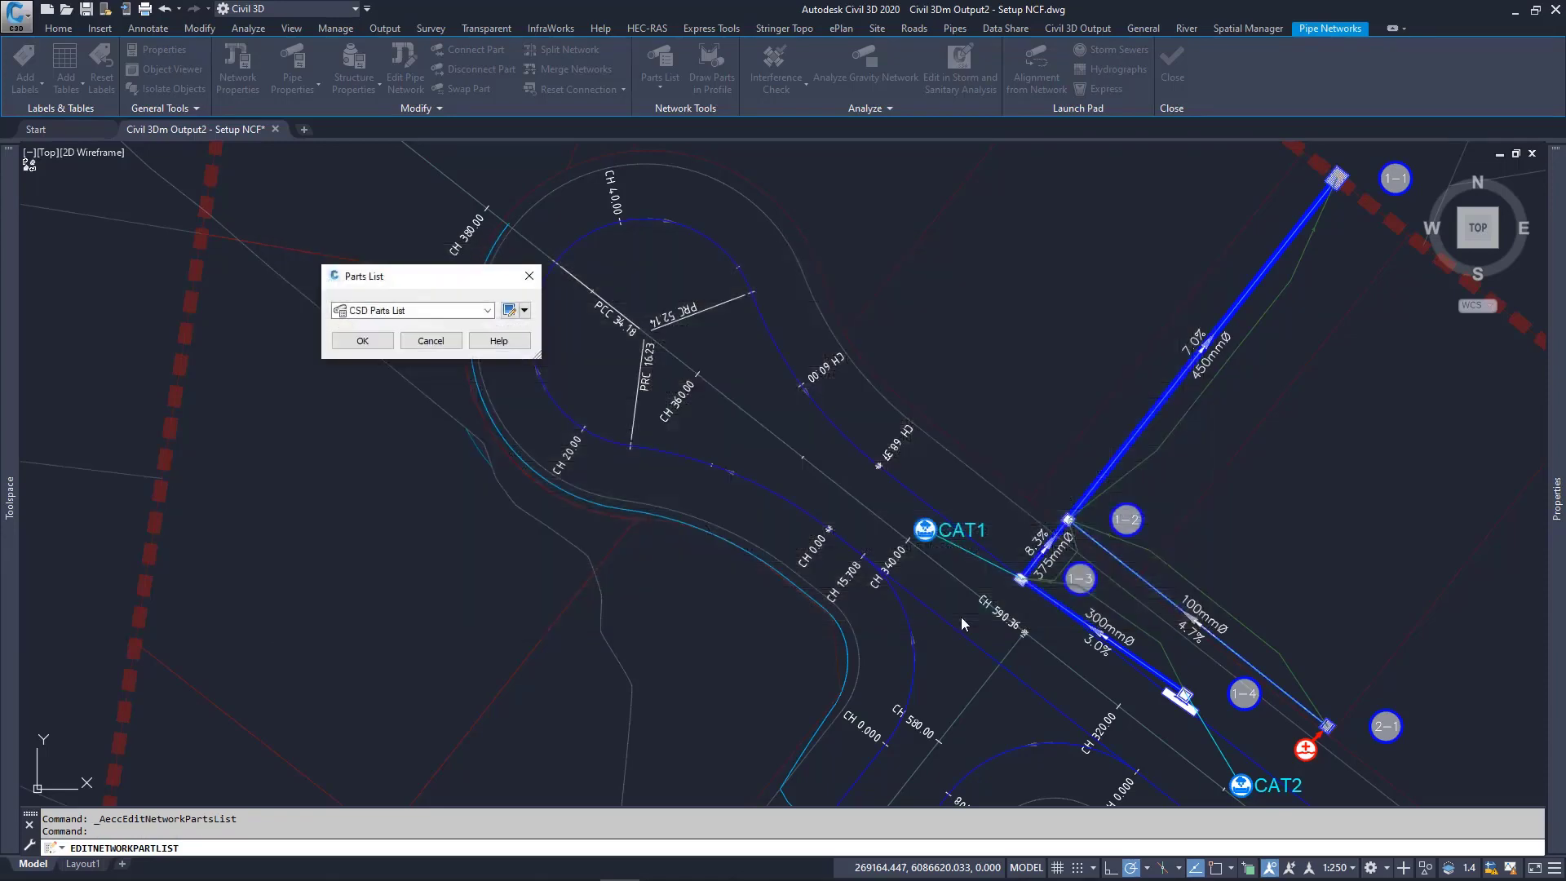
left_click(362, 341)
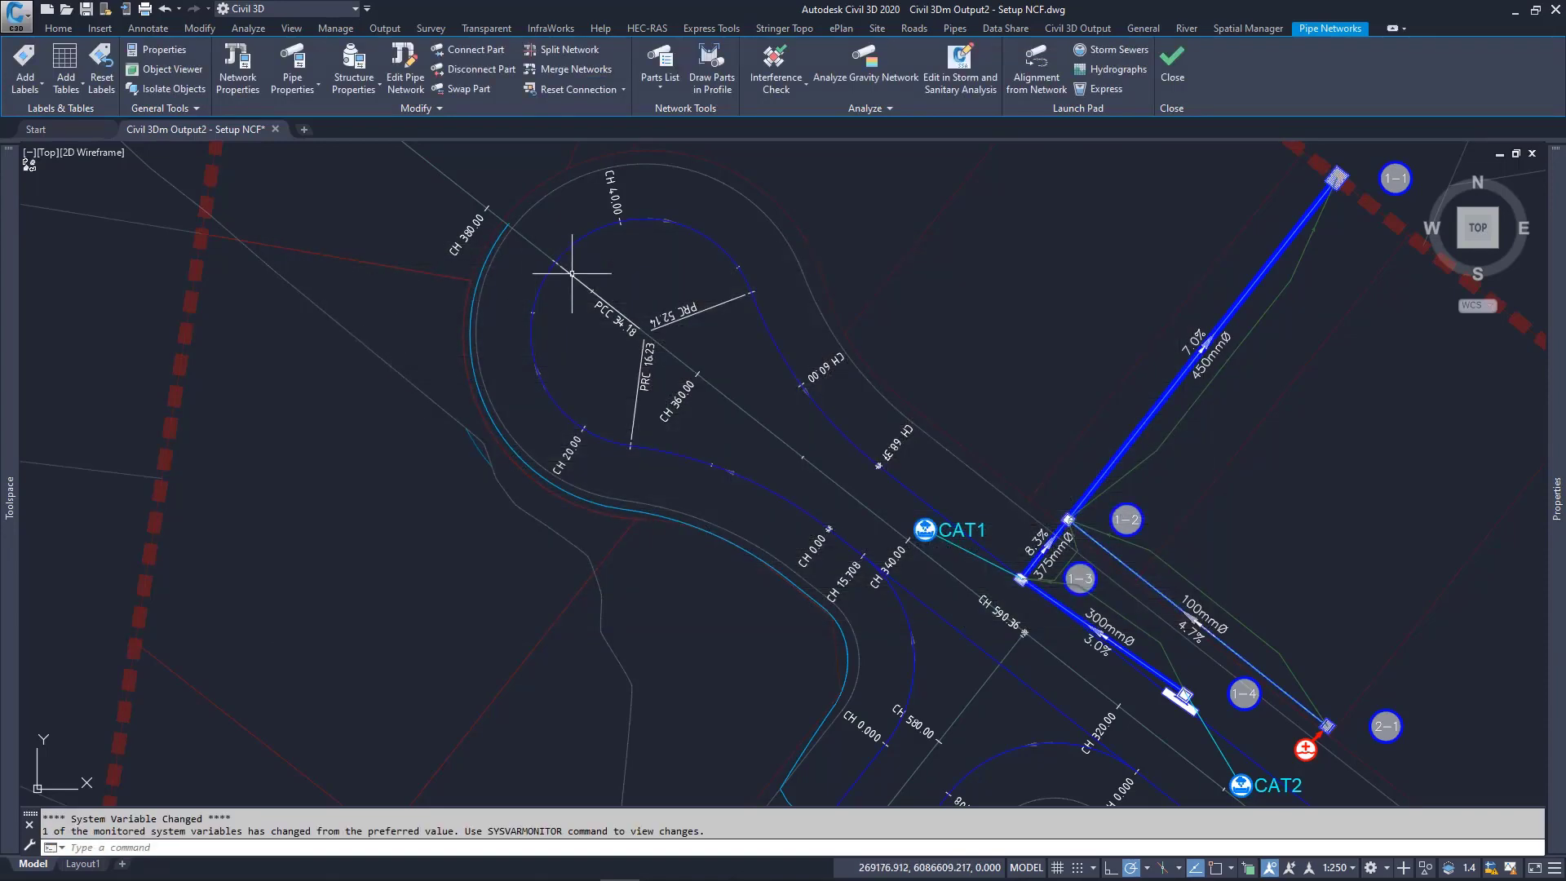
left_click(1174, 58)
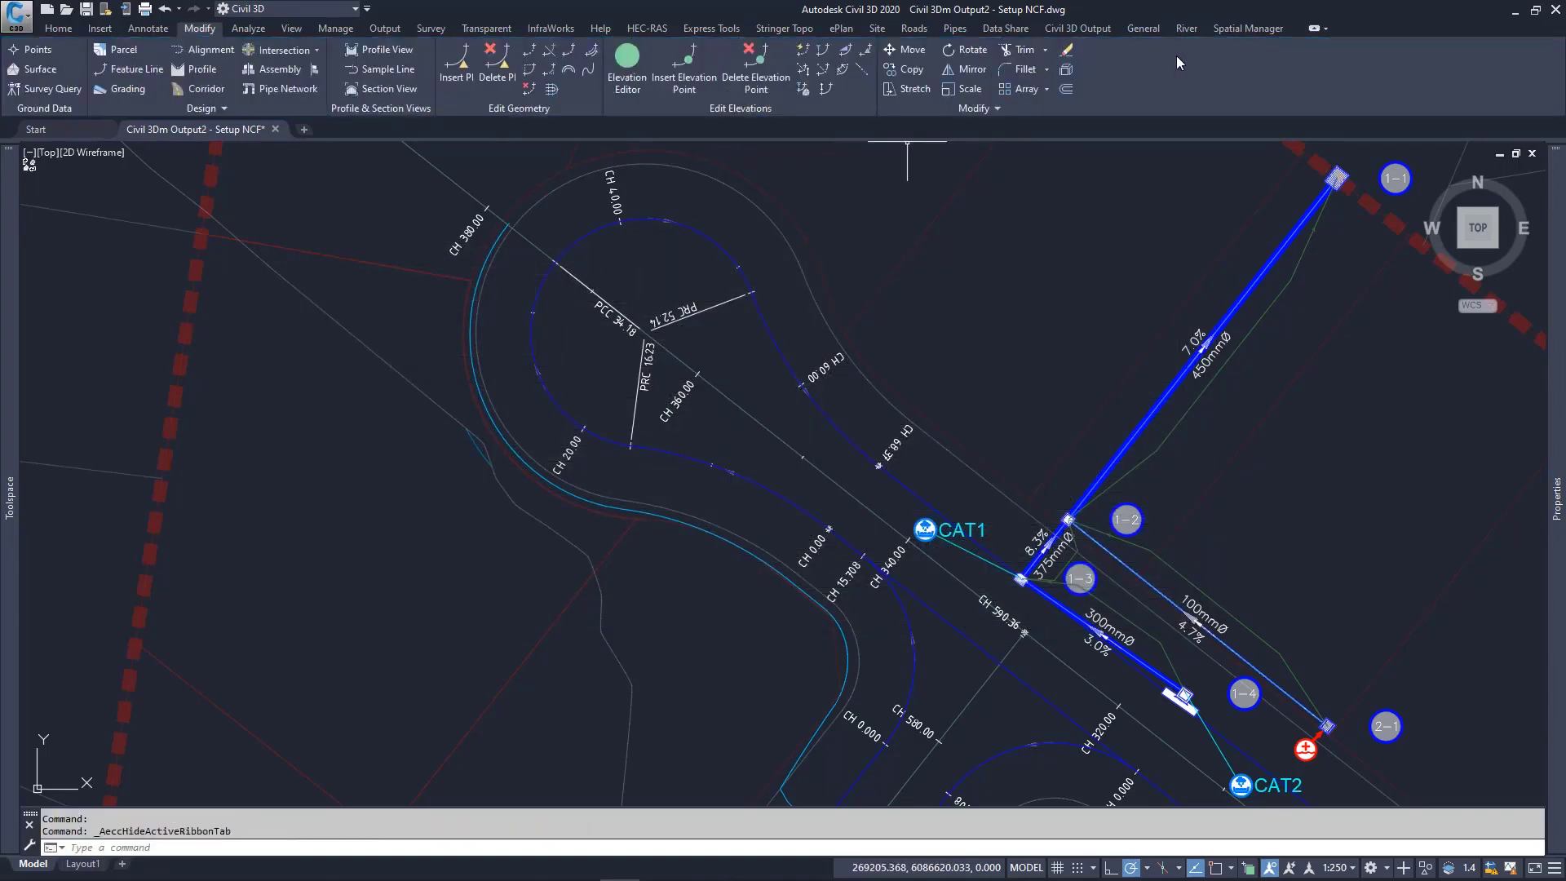
- Open the Network Exchange dialog from Network Settings on the Civil 3D Output tab
left_click(1091, 30)
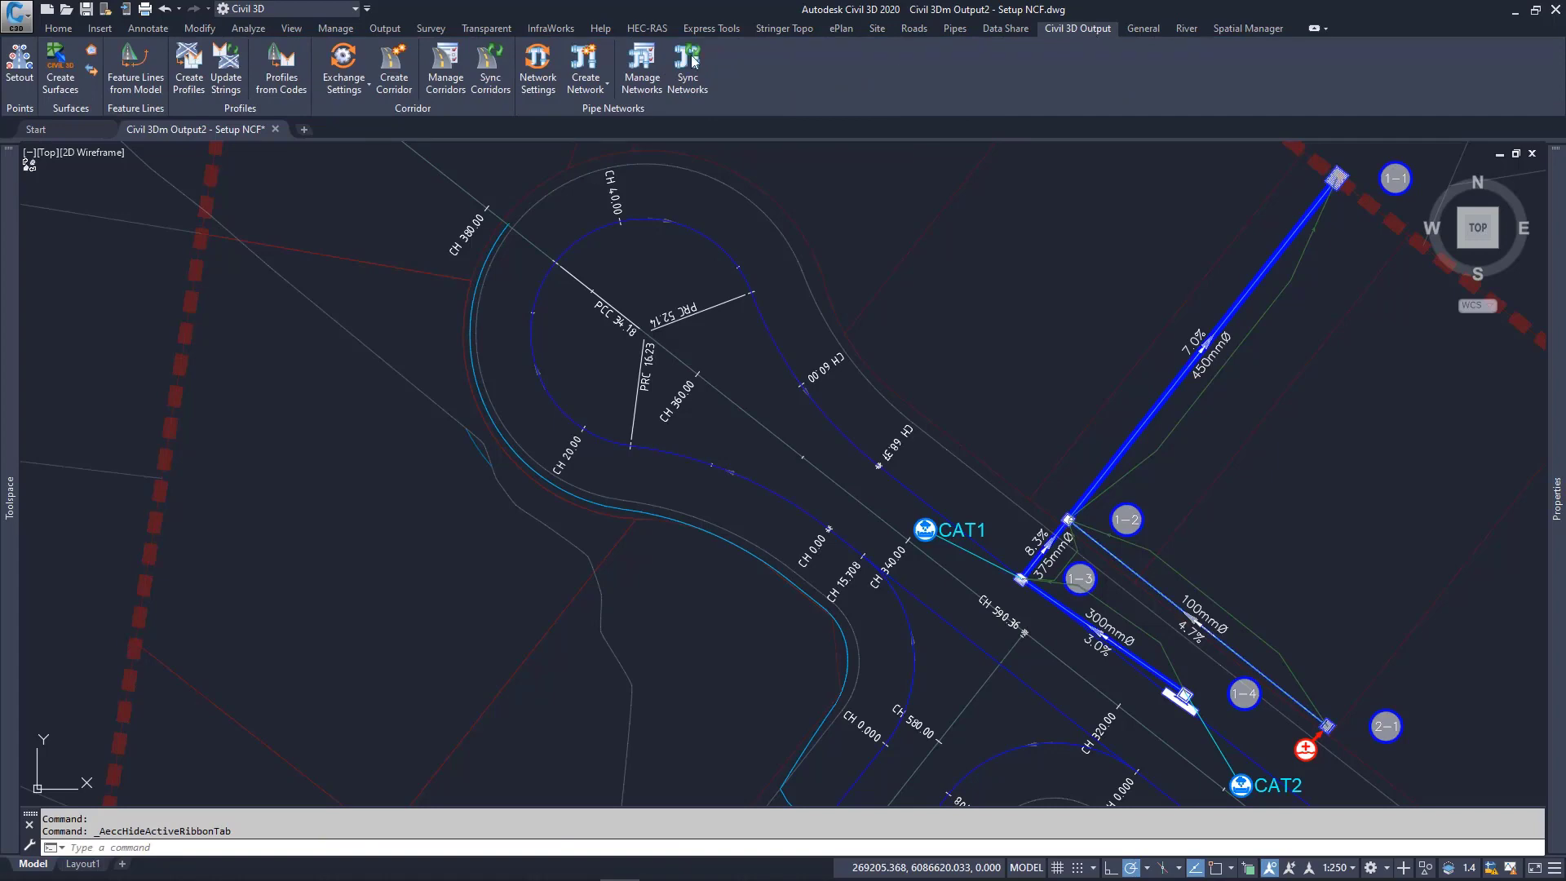
left_click(539, 72)
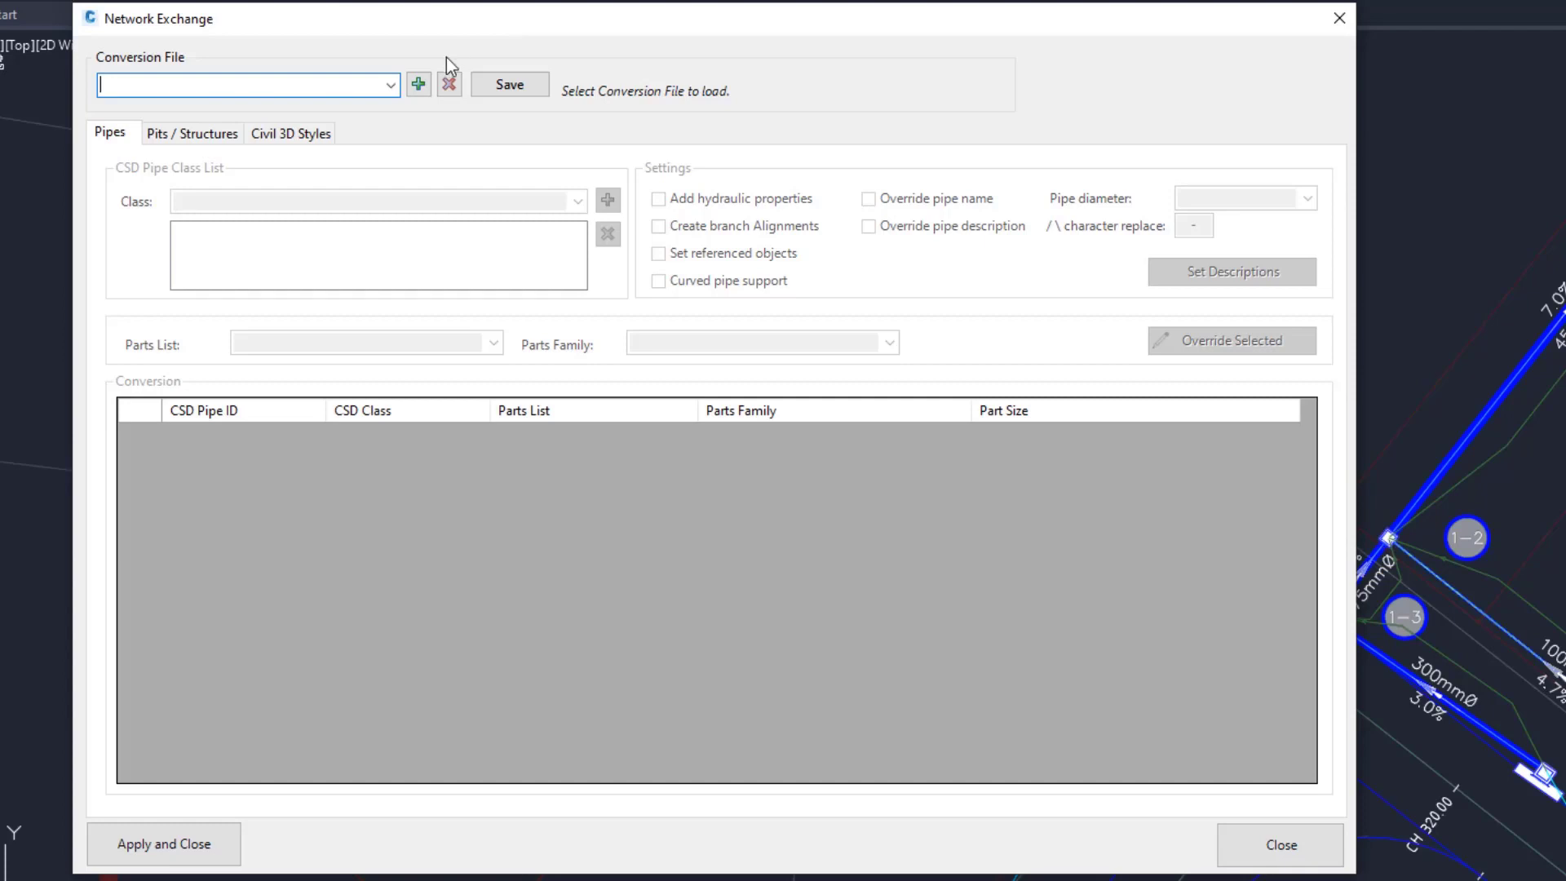
- Create a new conversion file named BASIC NCF
left_click(419, 84)
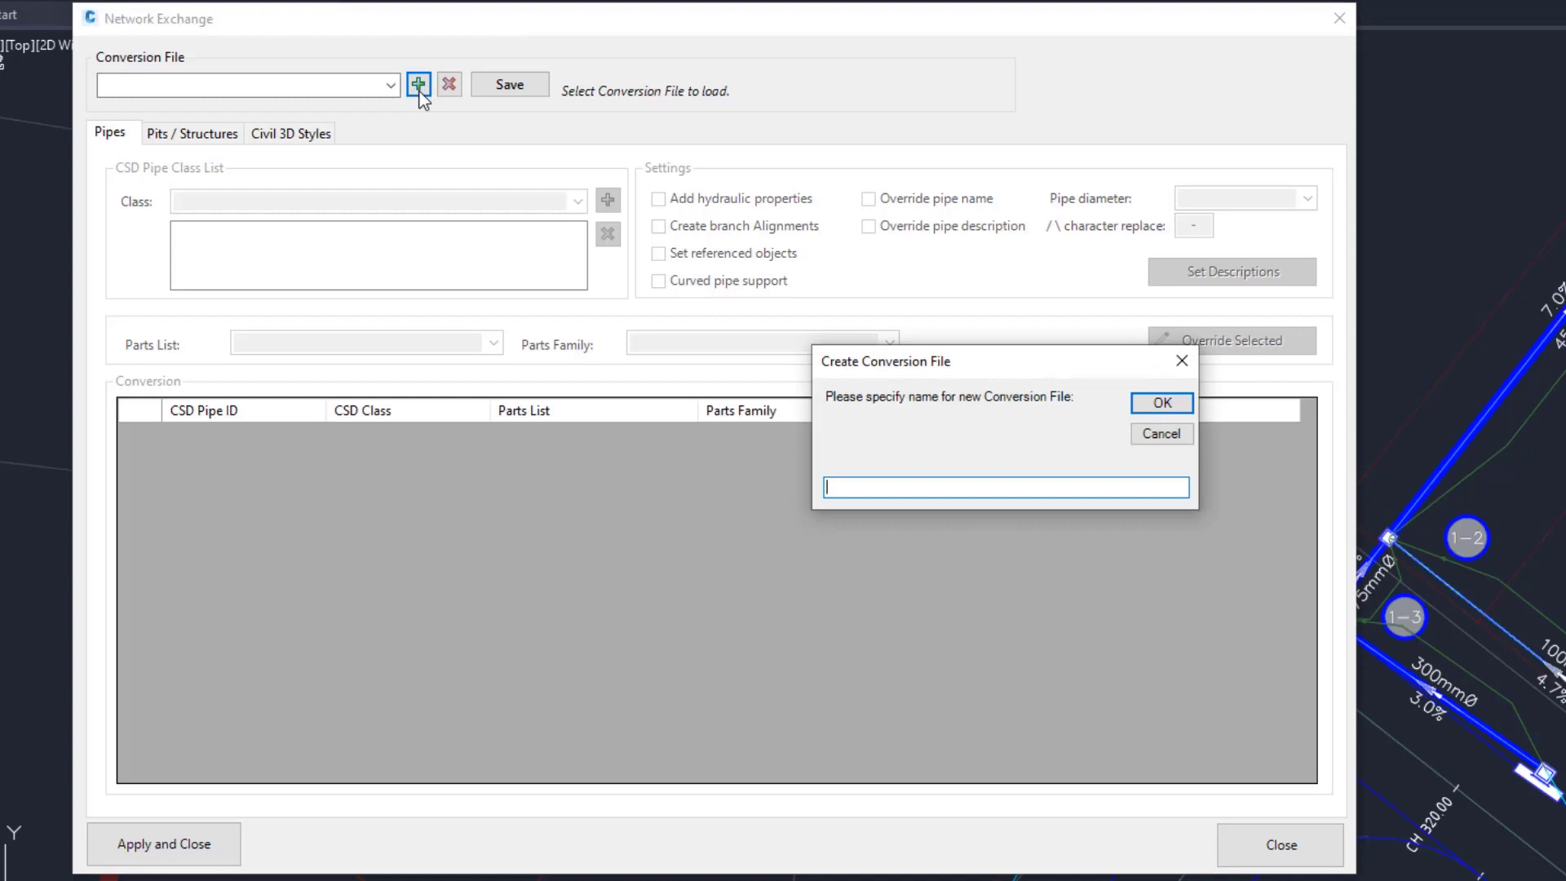
type("BASIC NCF")
key("Return")
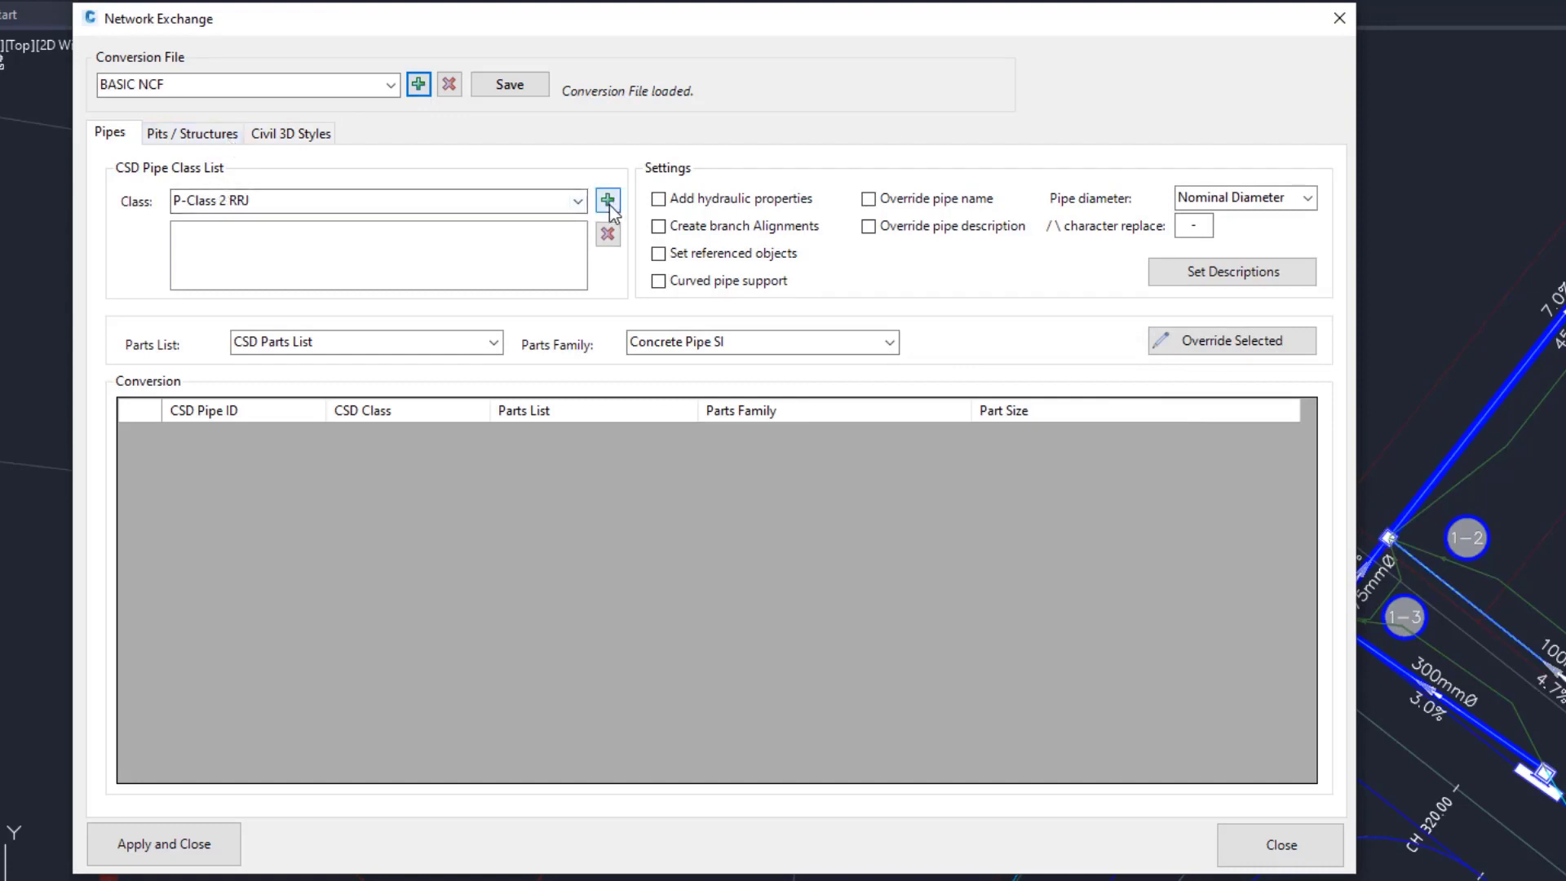
- Set Parts List to CSD Parts List and Parts Family to Concrete Pipe SI
left_click(494, 343)
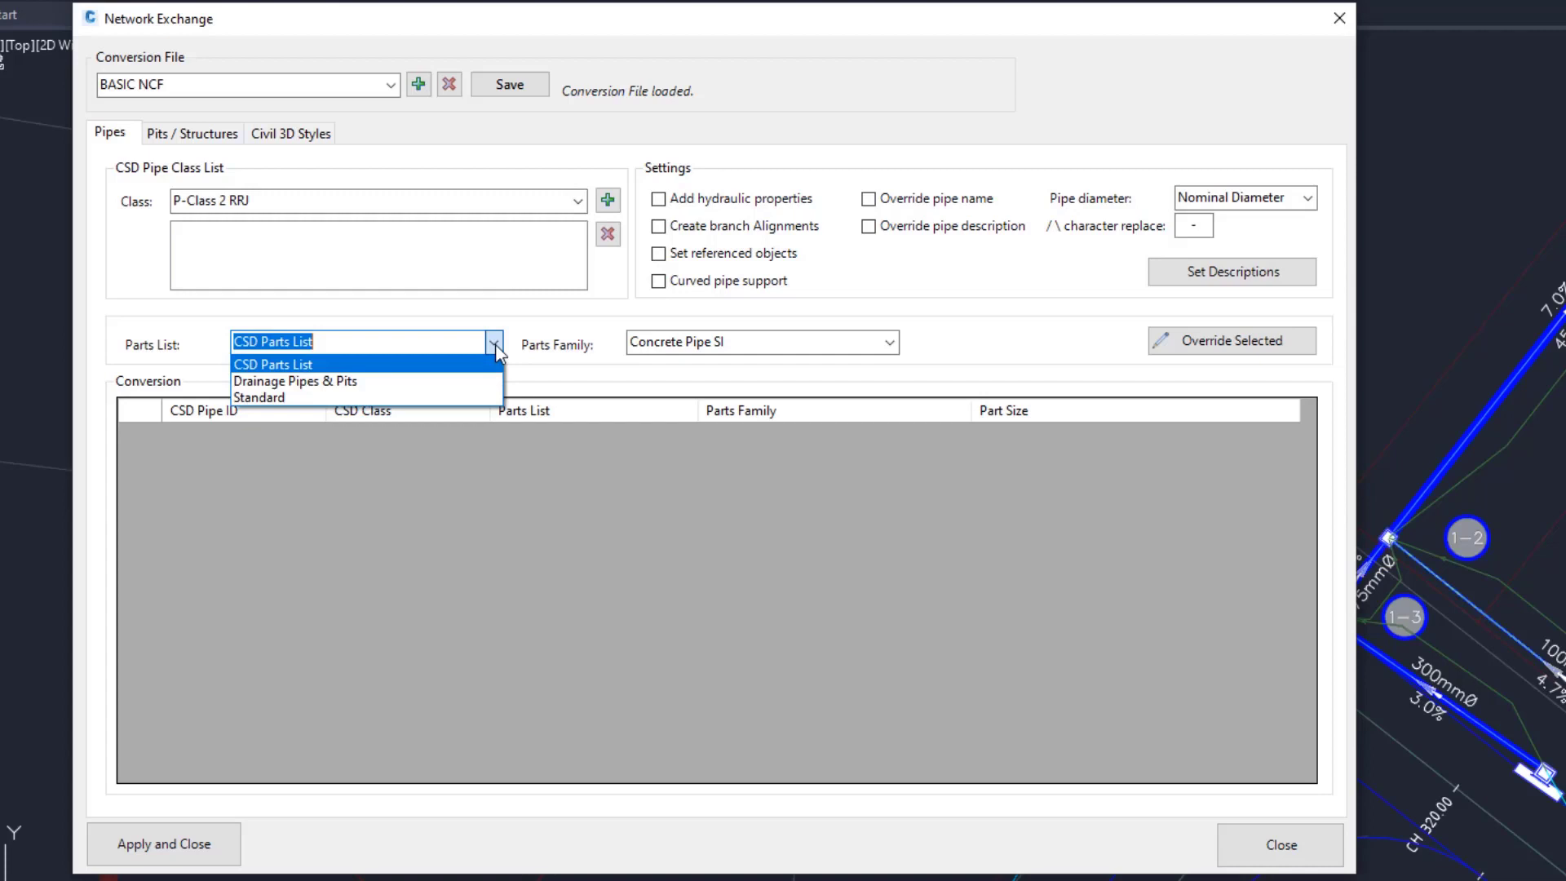
left_click(495, 346)
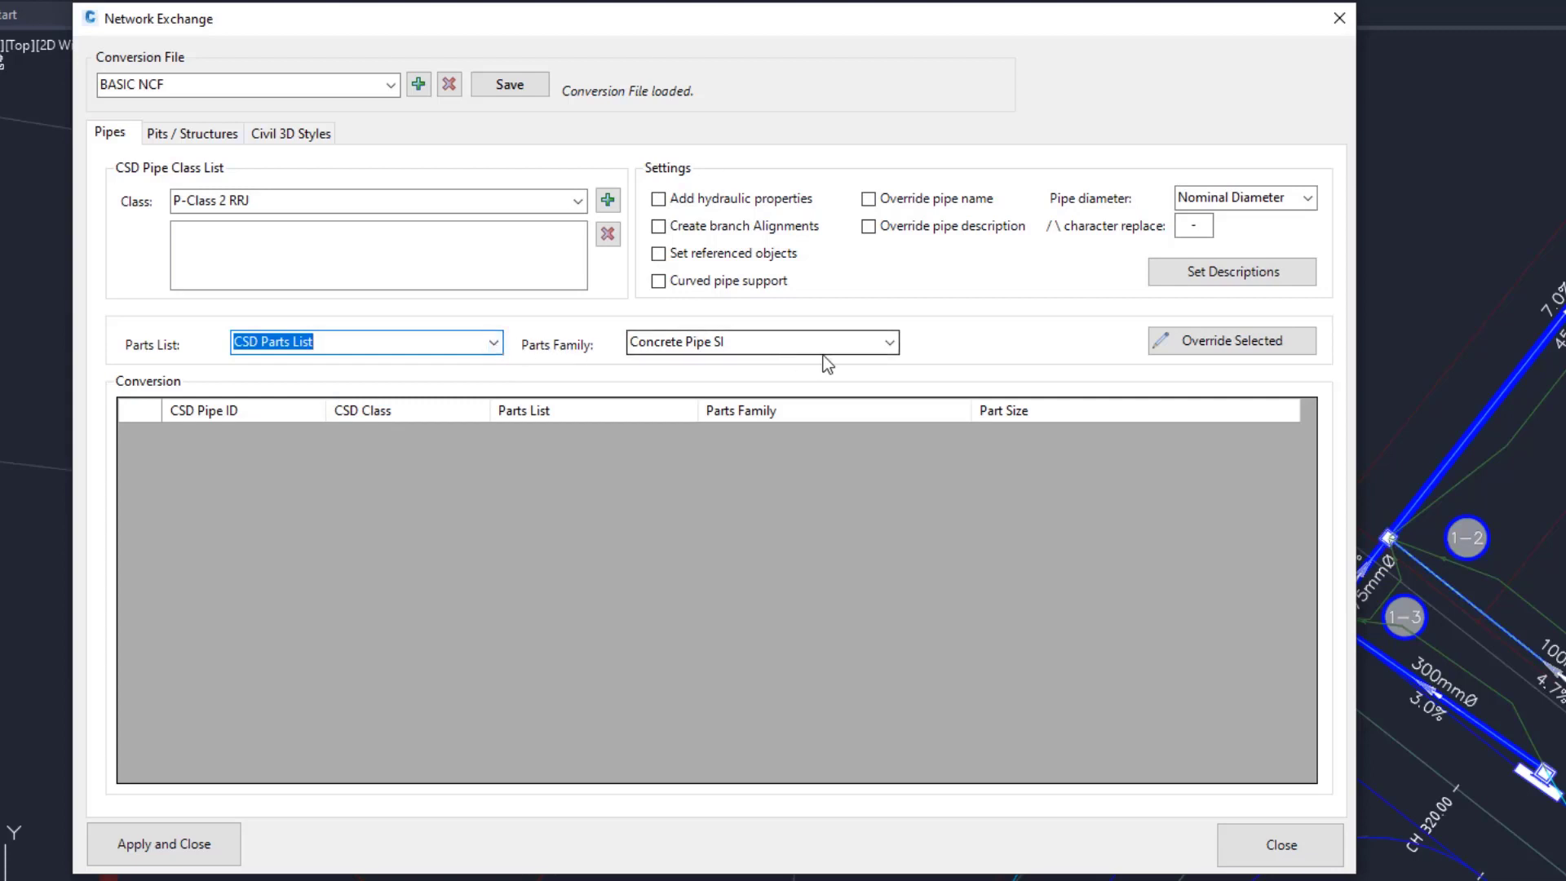
left_click(890, 344)
left_click(891, 349)
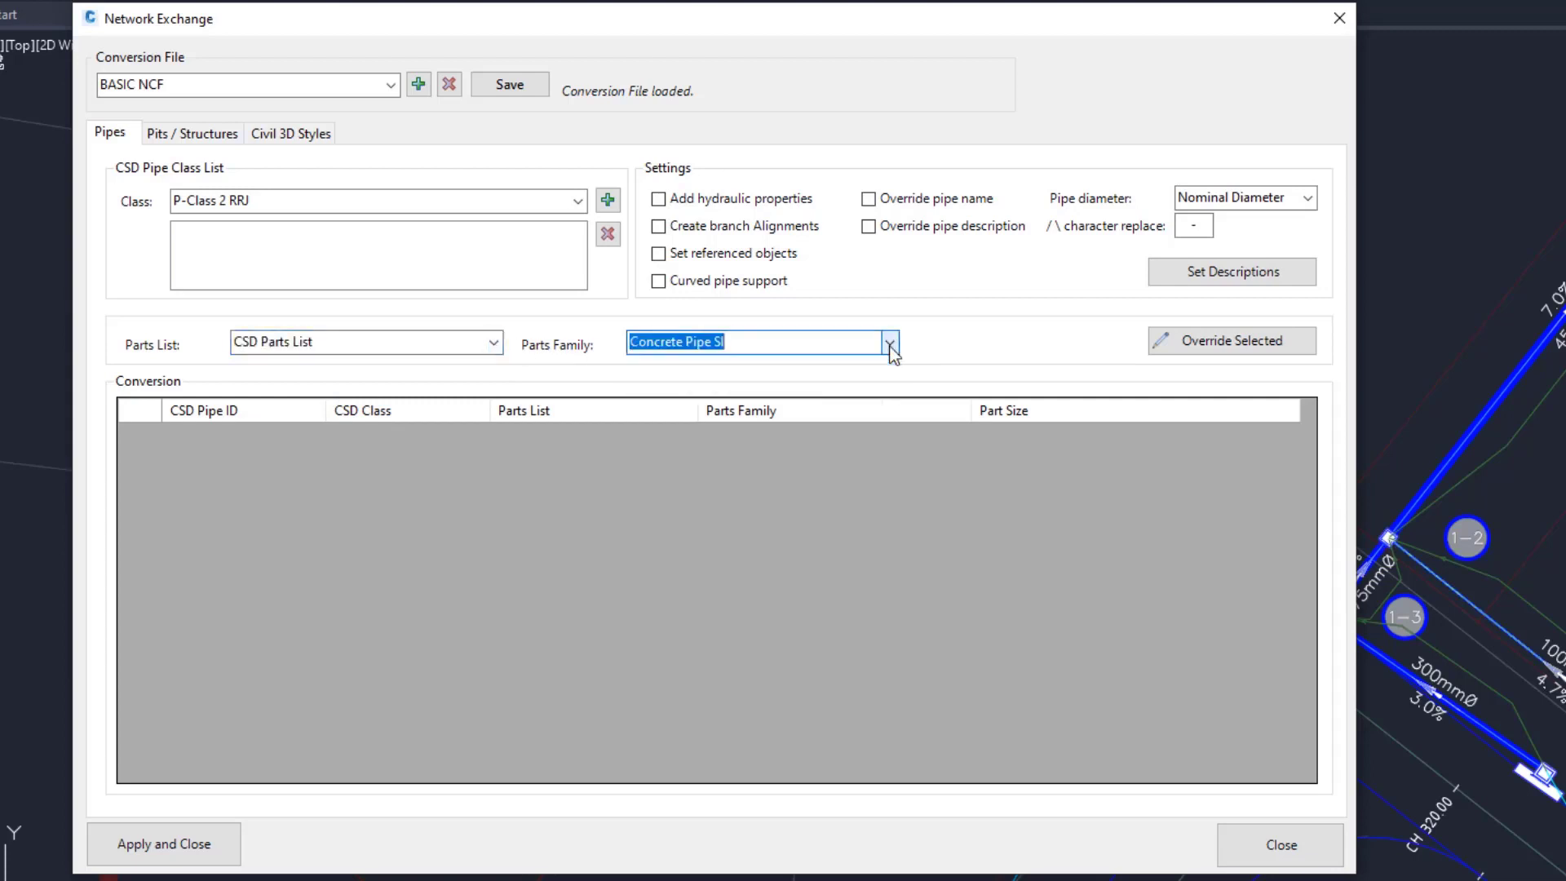
- Add P-Class 2 RRJ, P-Class 3 RRJ, P-Class 4 RRJ and P-PVC to the pipe class list
left_click(611, 200)
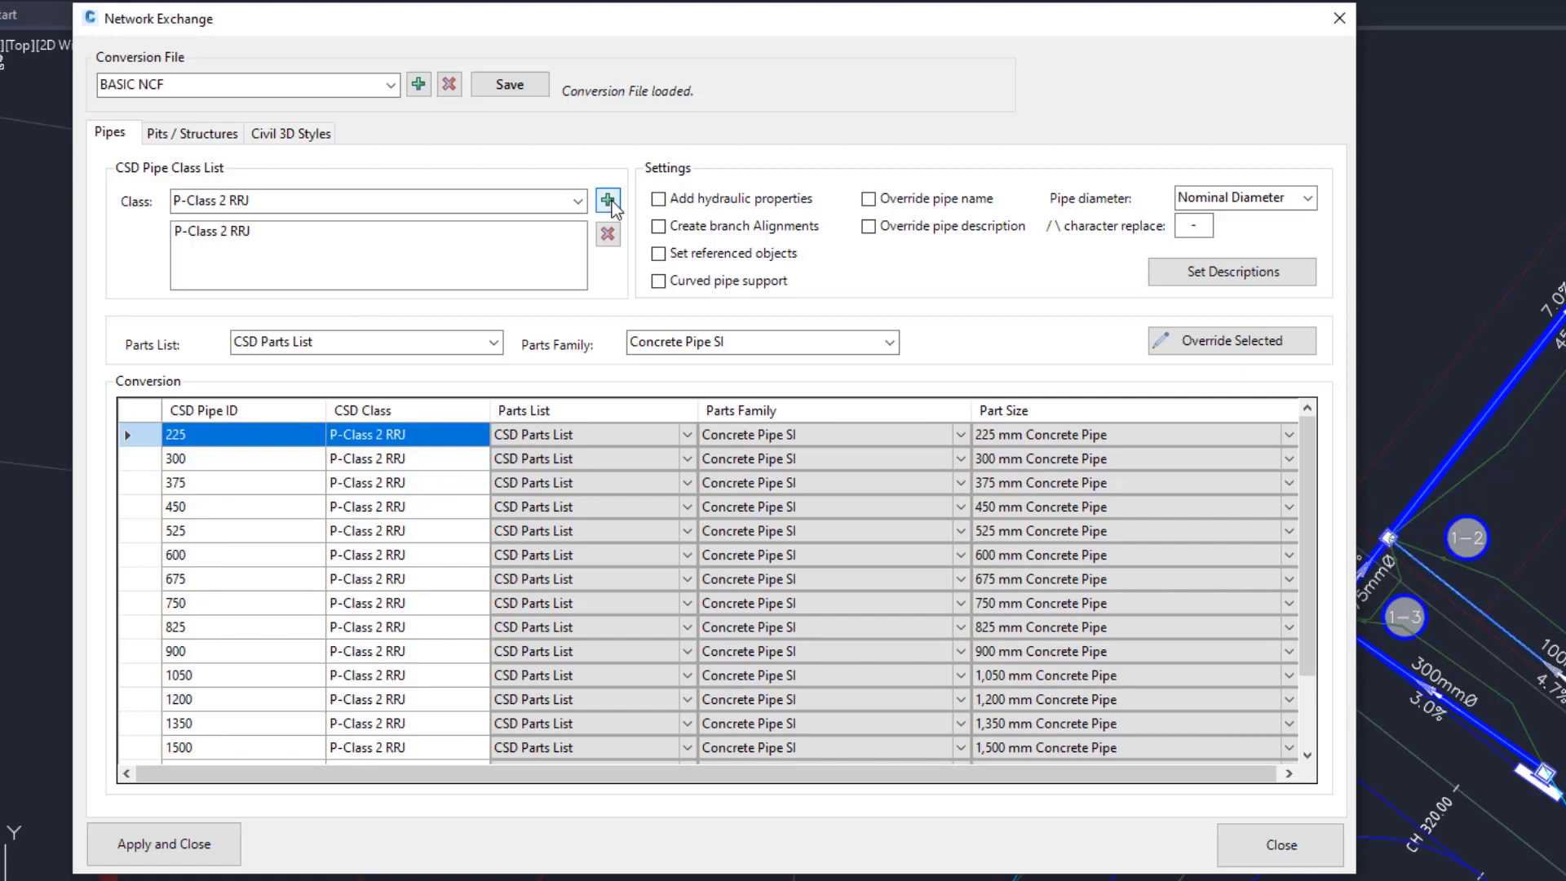
left_click(578, 201)
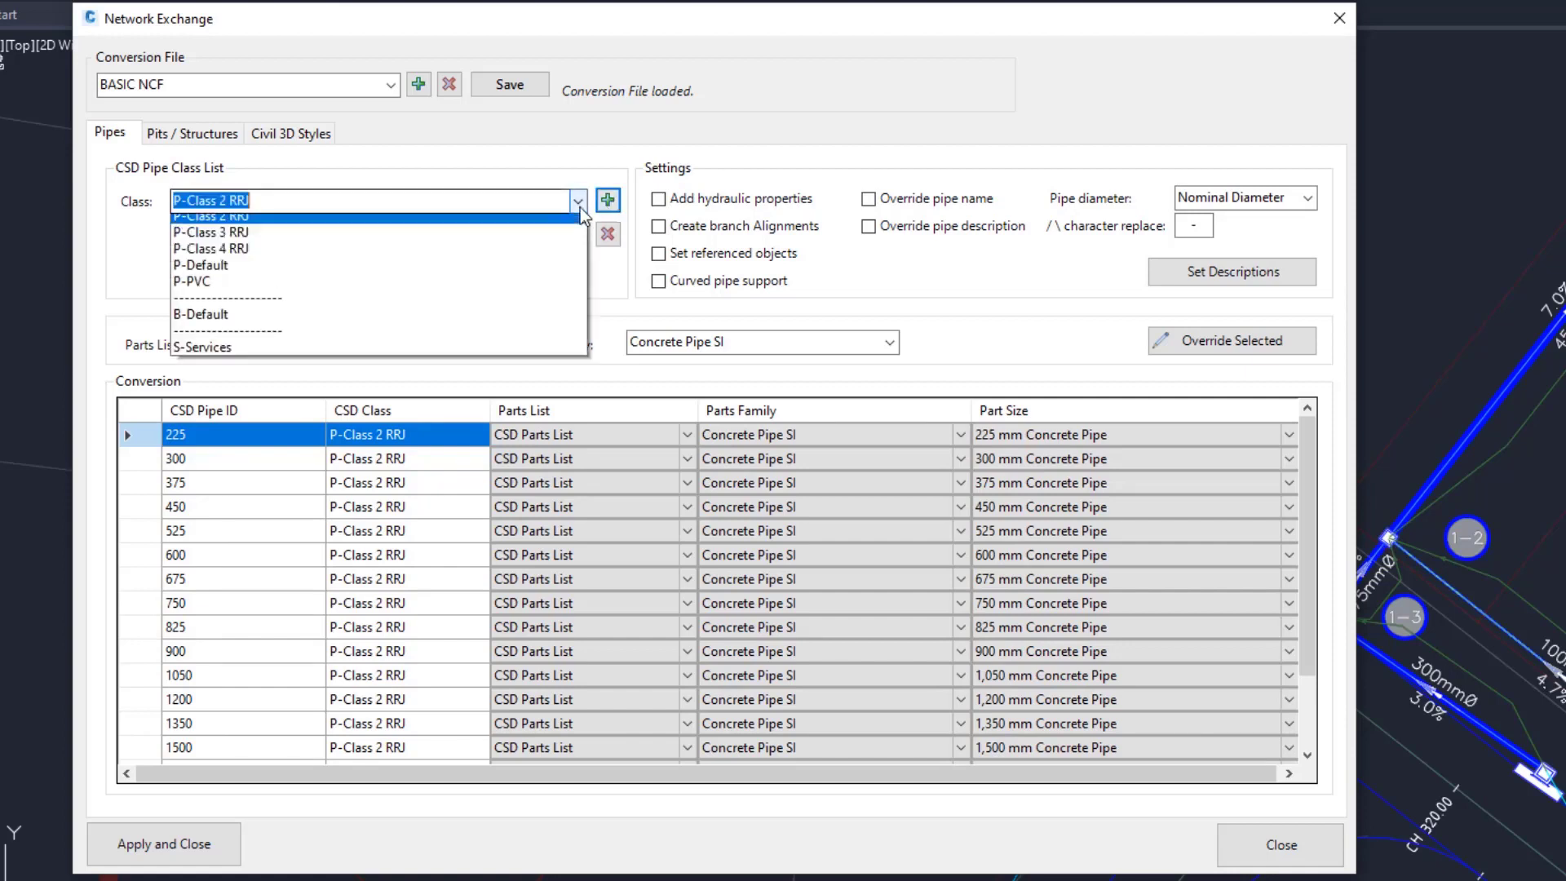
left_click(489, 240)
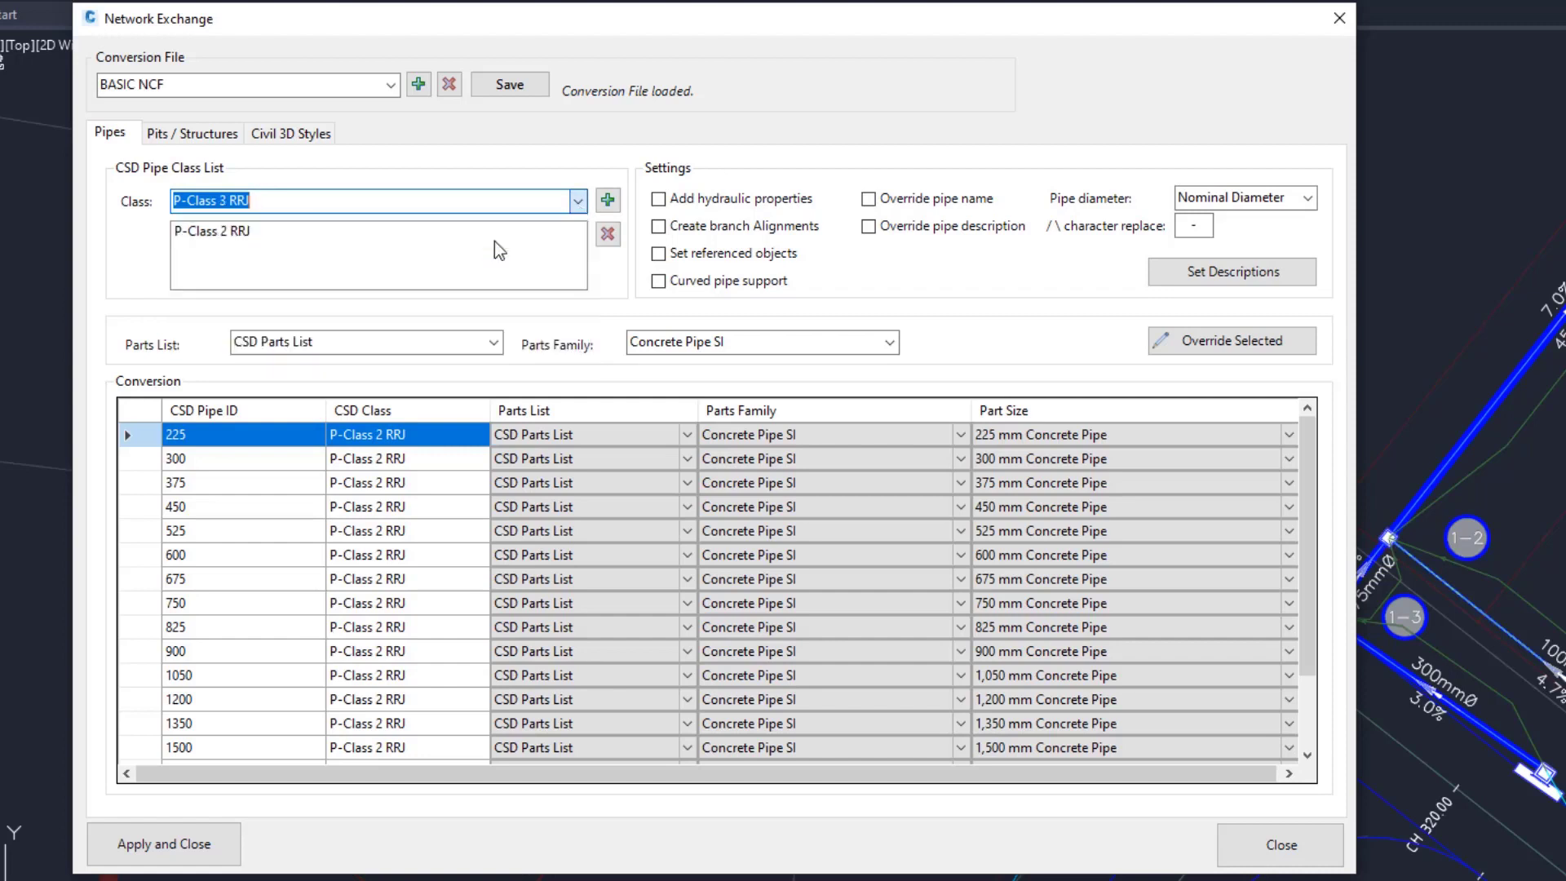
left_click(608, 201)
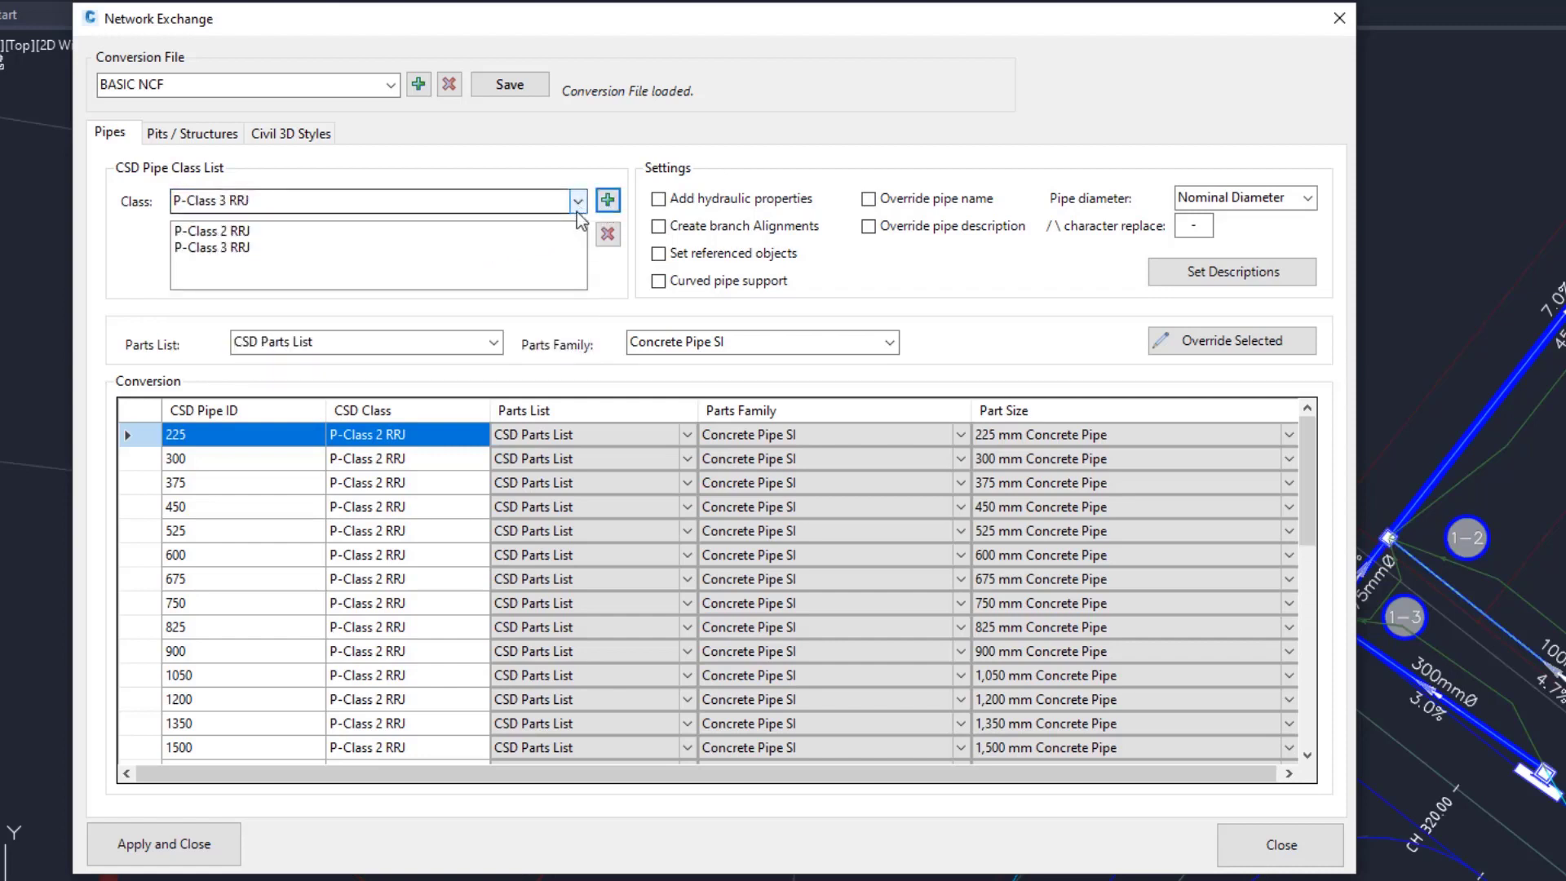
left_click(577, 202)
left_click(512, 251)
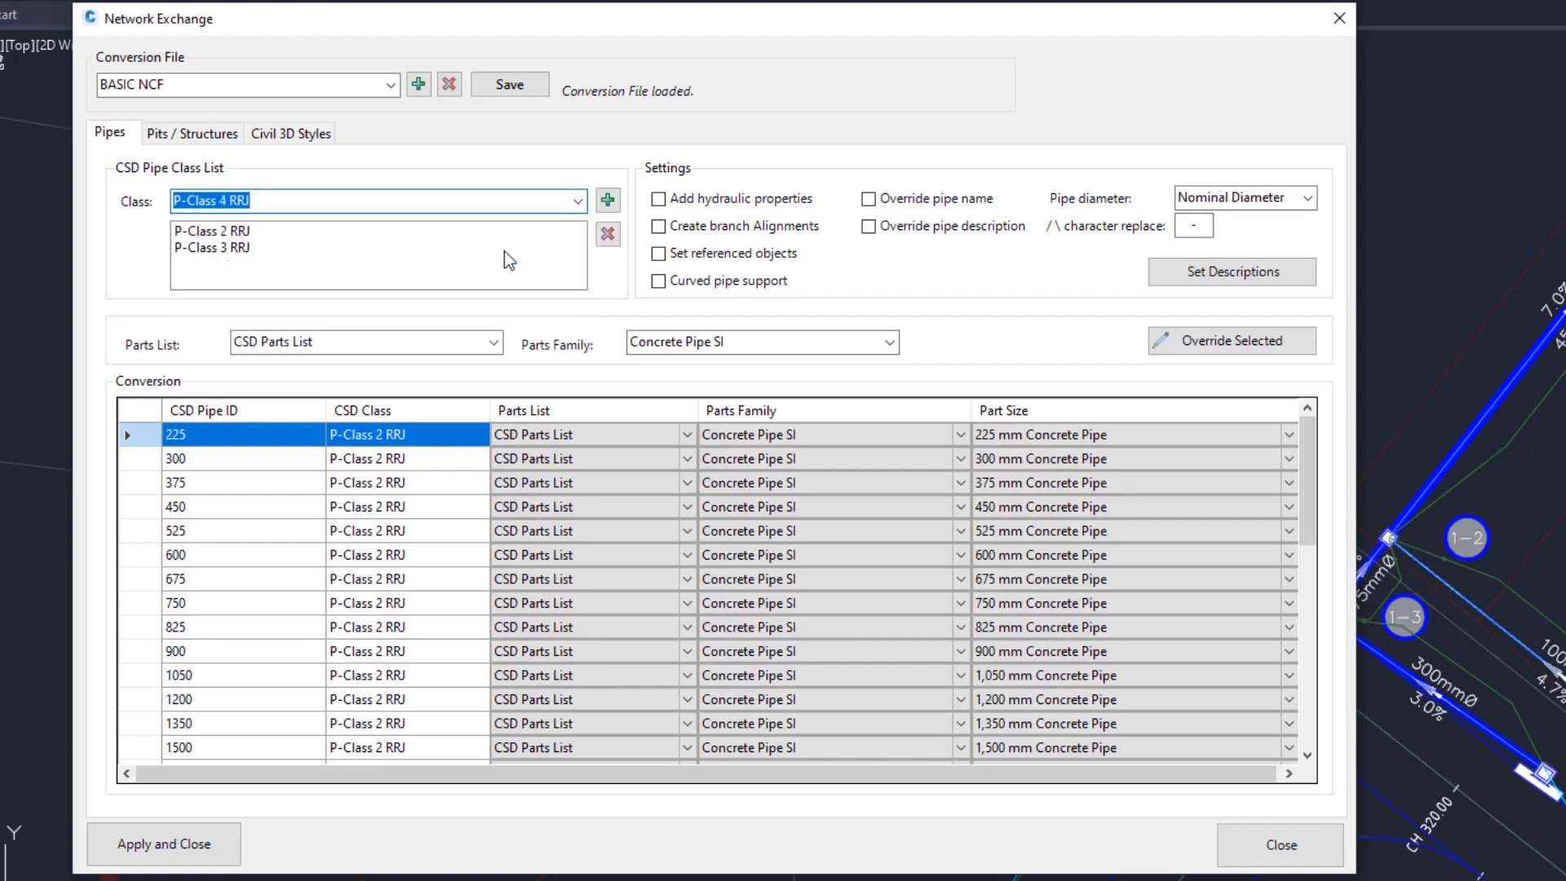
left_click(608, 202)
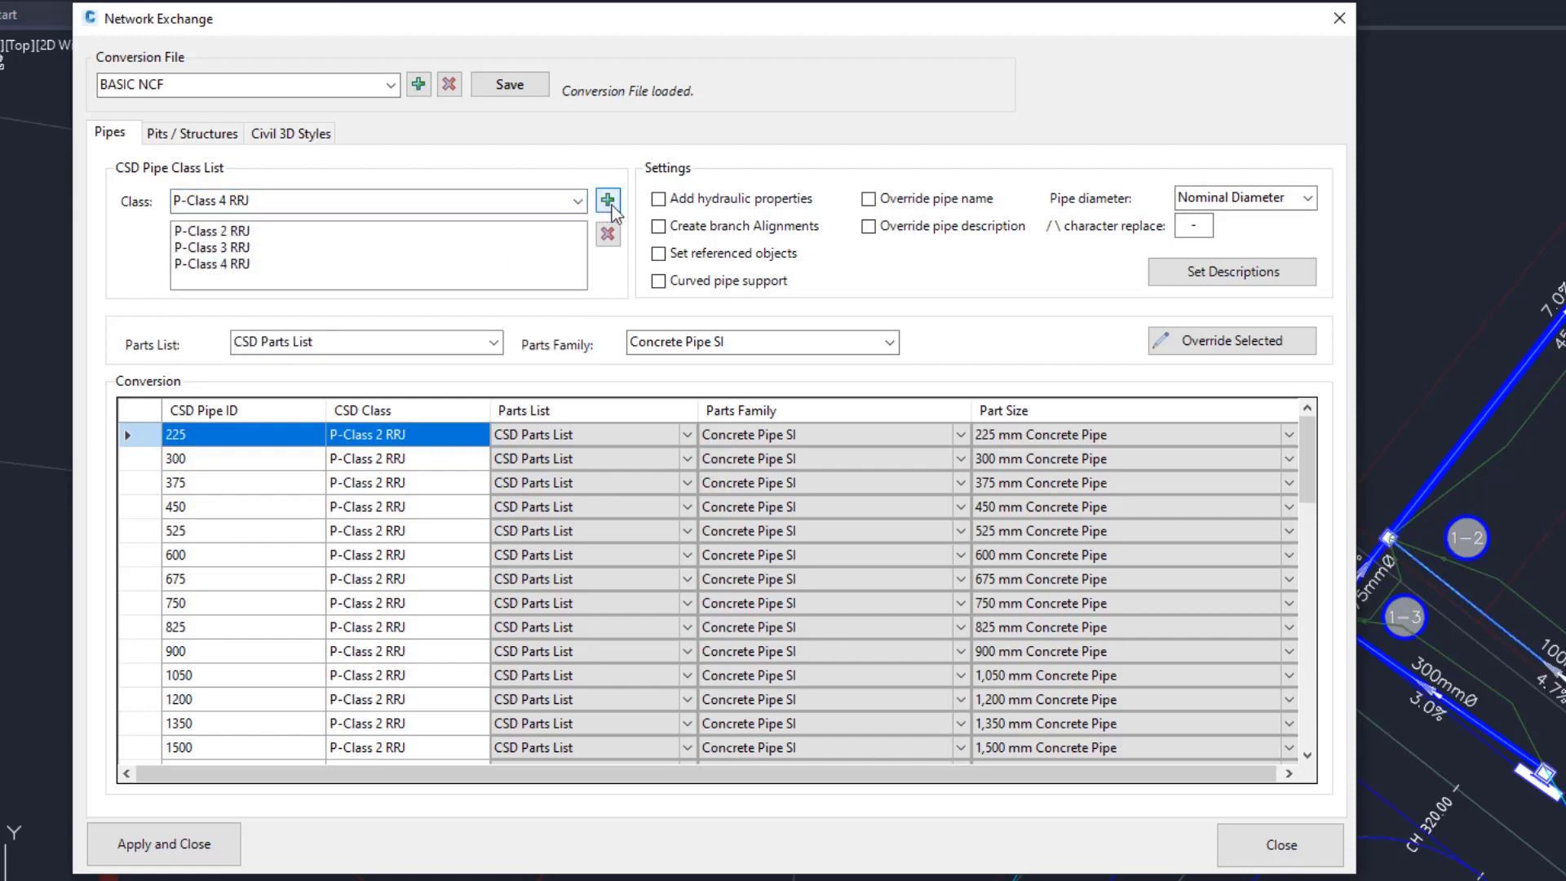
left_click(577, 202)
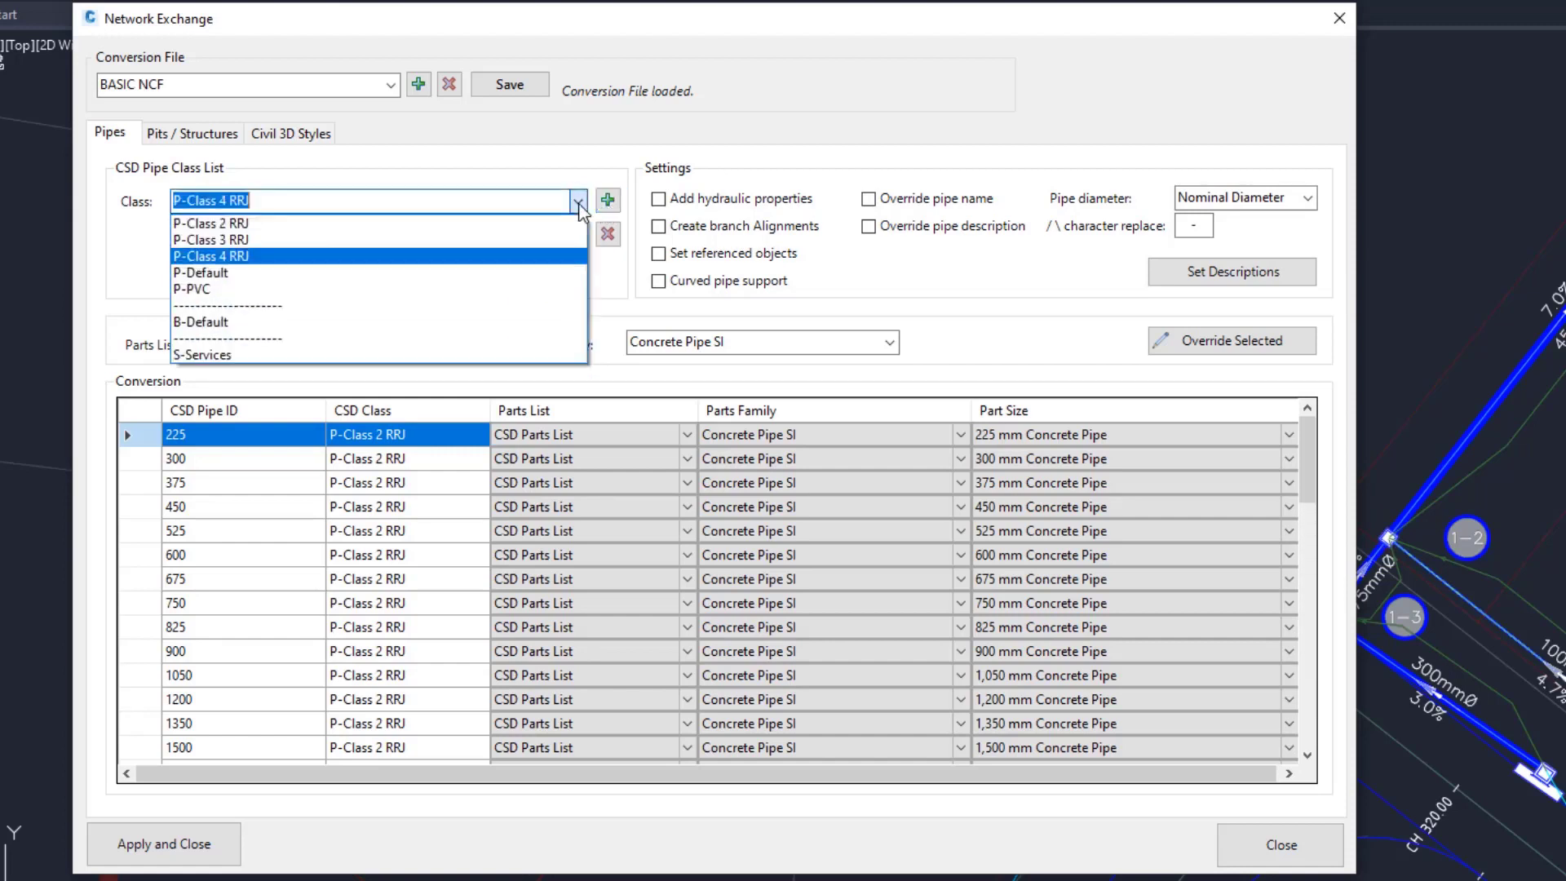
left_click(389, 289)
left_click(608, 201)
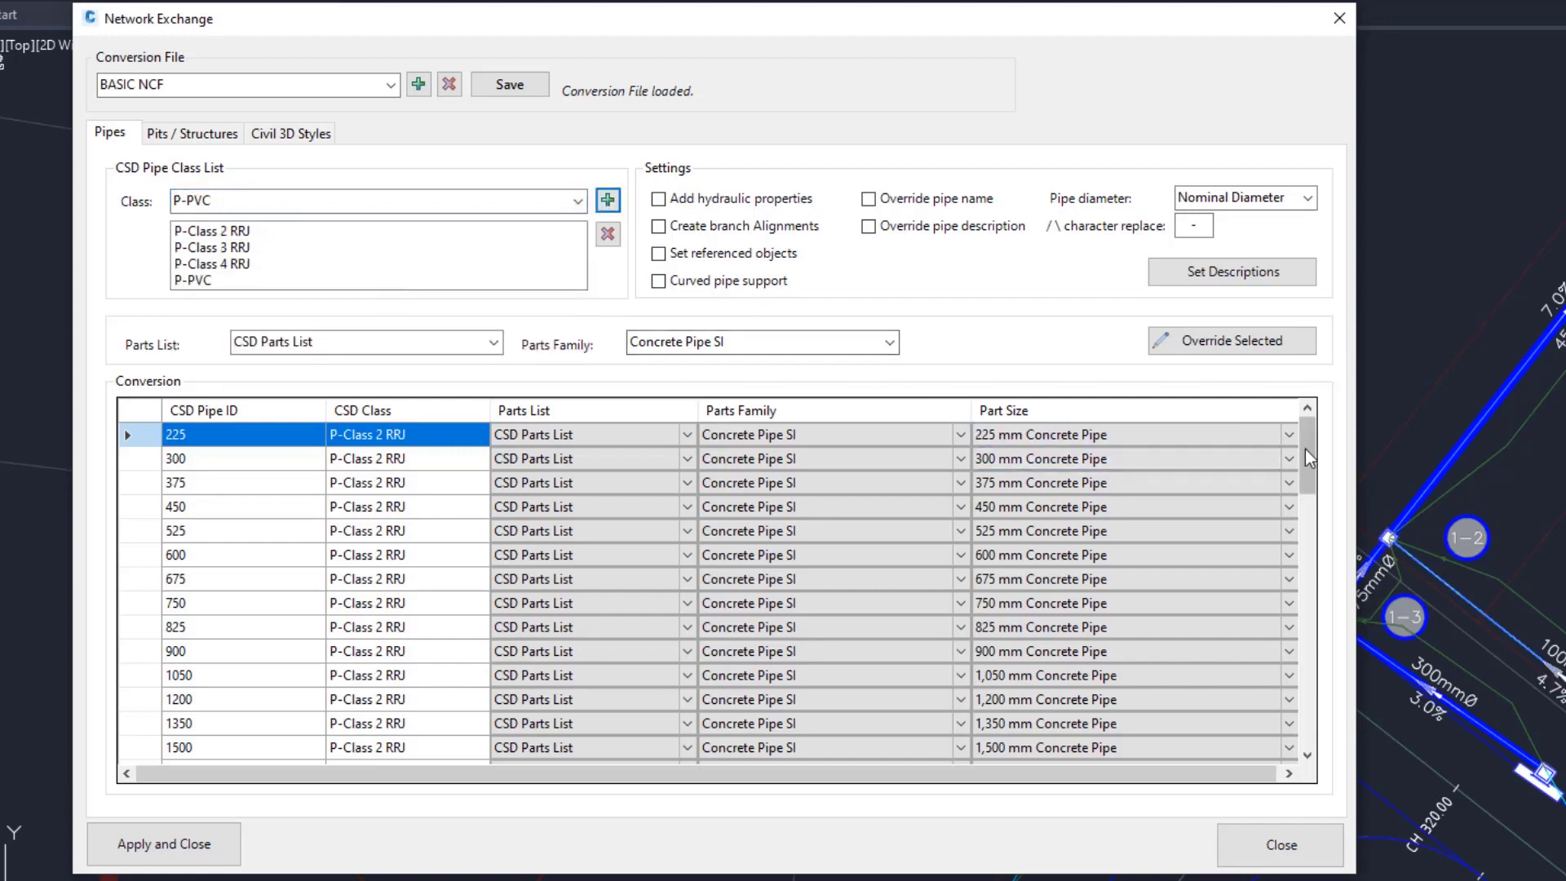
left_click_drag(1308, 448, 1290, 735)
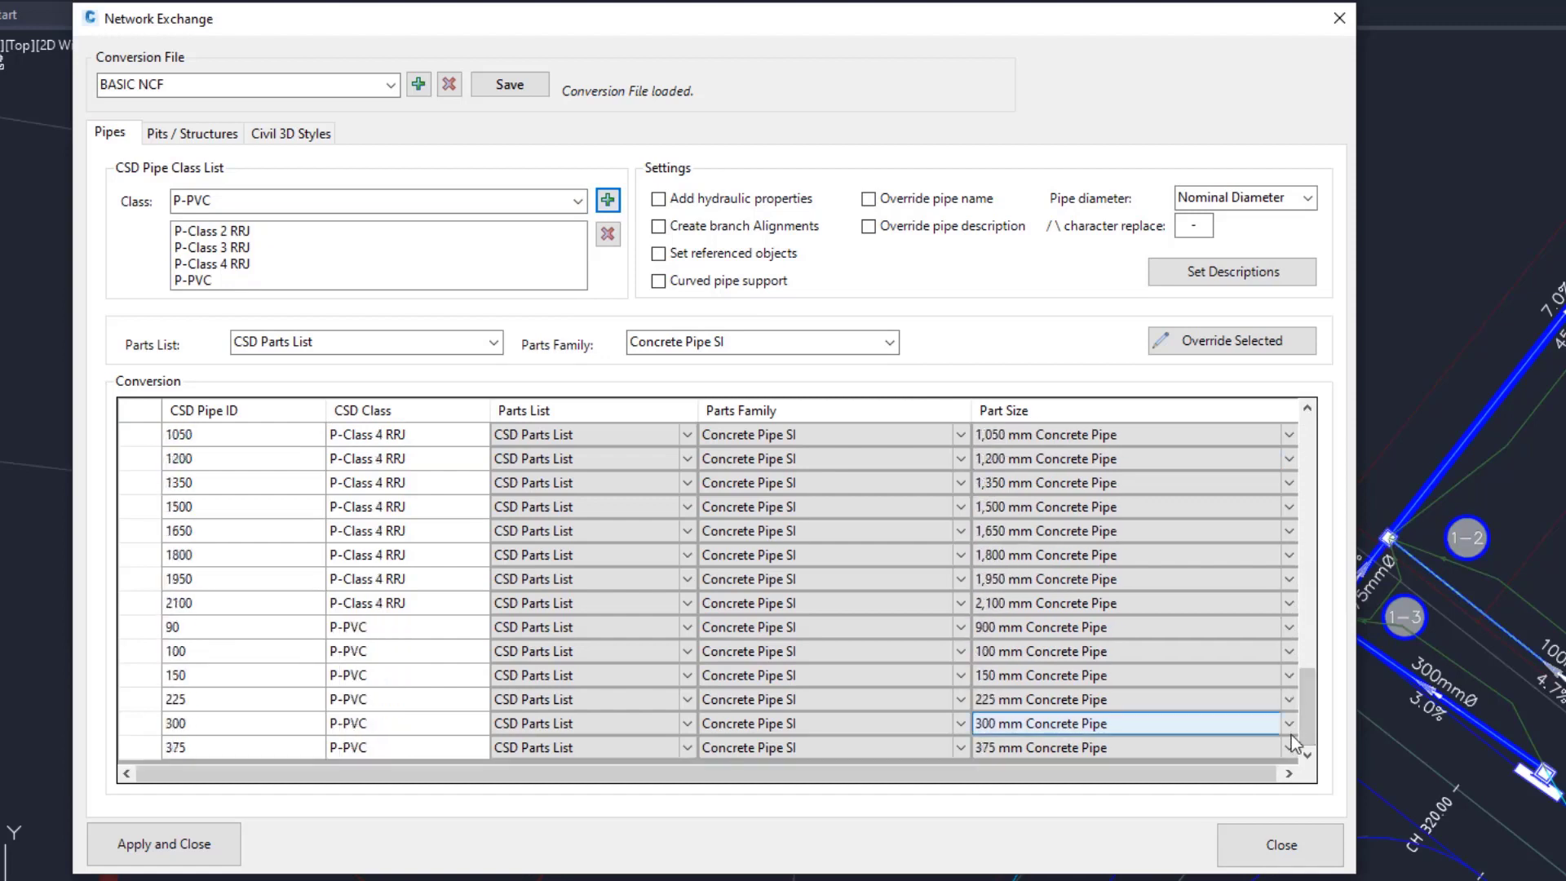
- Enable hydraulic properties, branch alignments, referenced objects, curved pipes and pipe-name override, then check pipe diameter
left_click(658, 199)
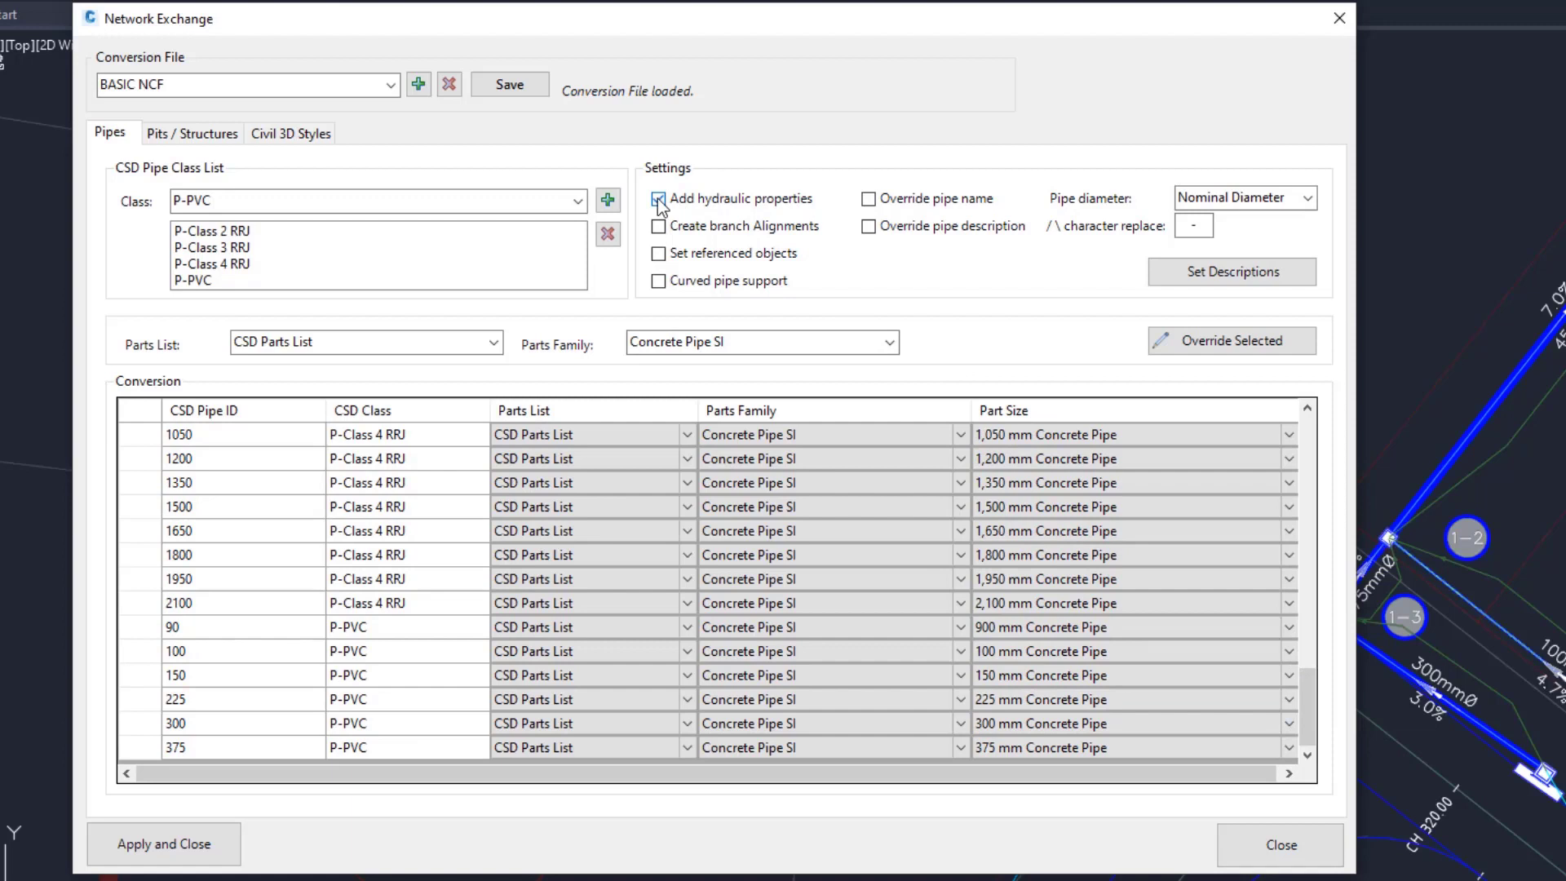
left_click(657, 230)
left_click(658, 253)
left_click(659, 281)
left_click(867, 200)
left_click(1306, 200)
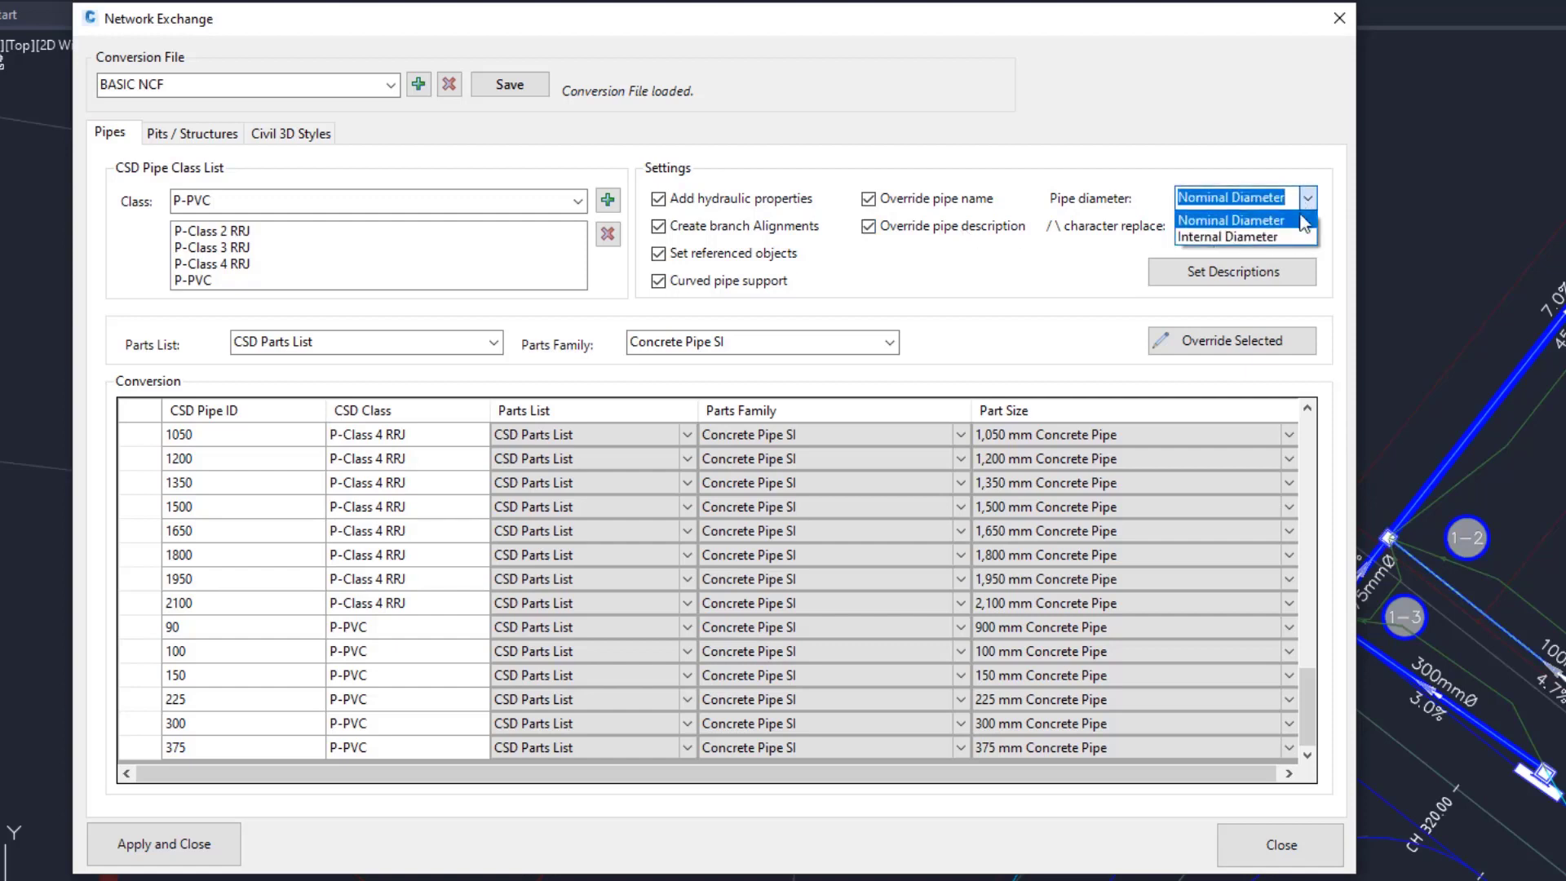
- Keep Nominal Diameter, override P-PVC sizes 90–375 to PVC Pipe SI, and save BASIC NCF
left_click(1303, 220)
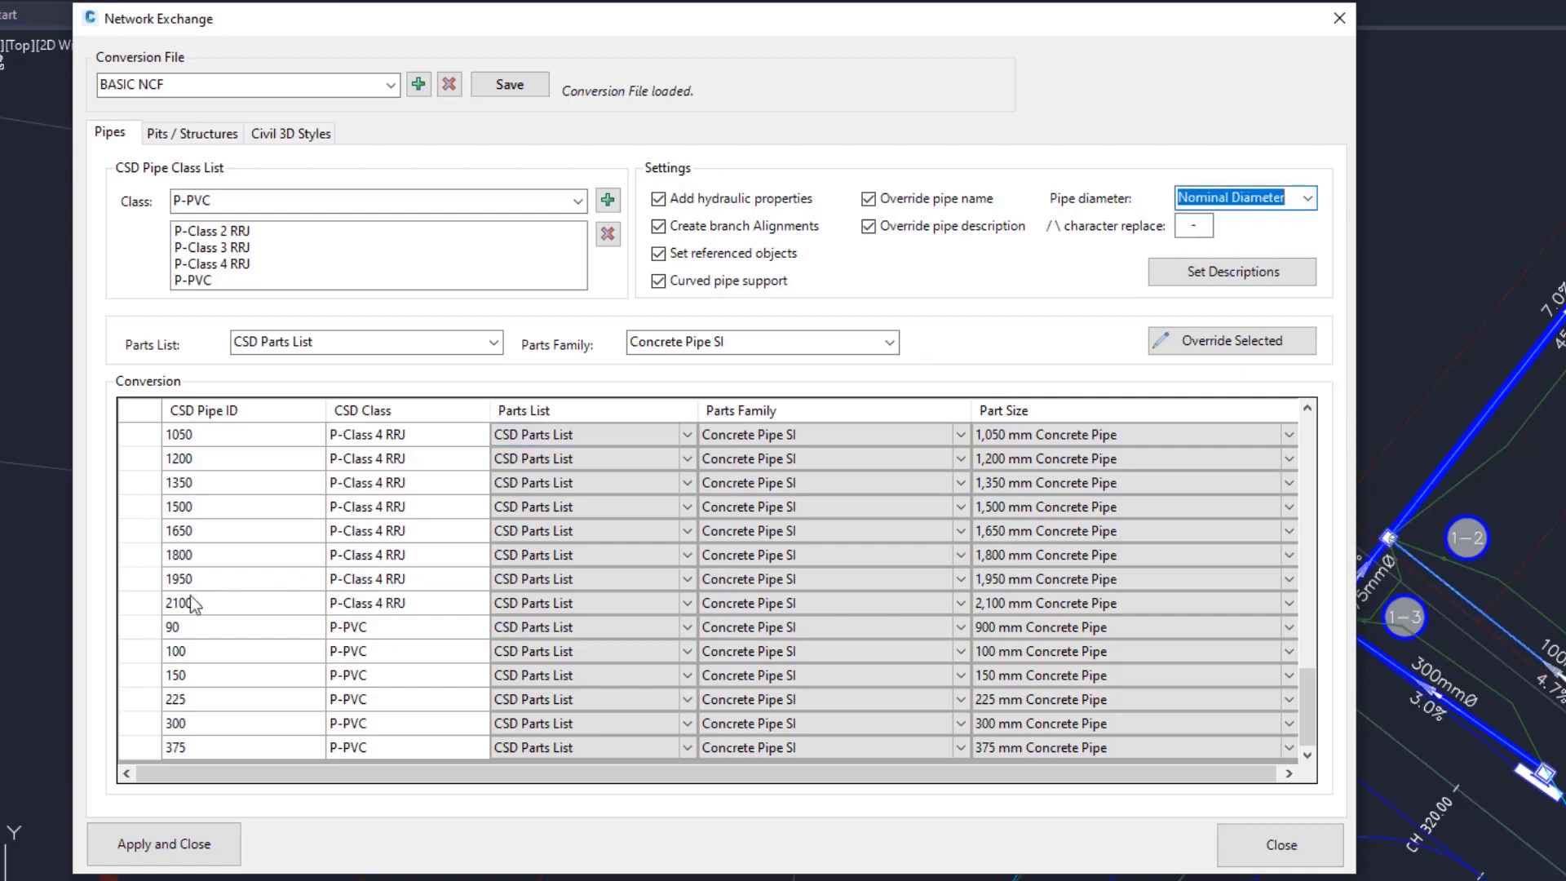
left_click(126, 626)
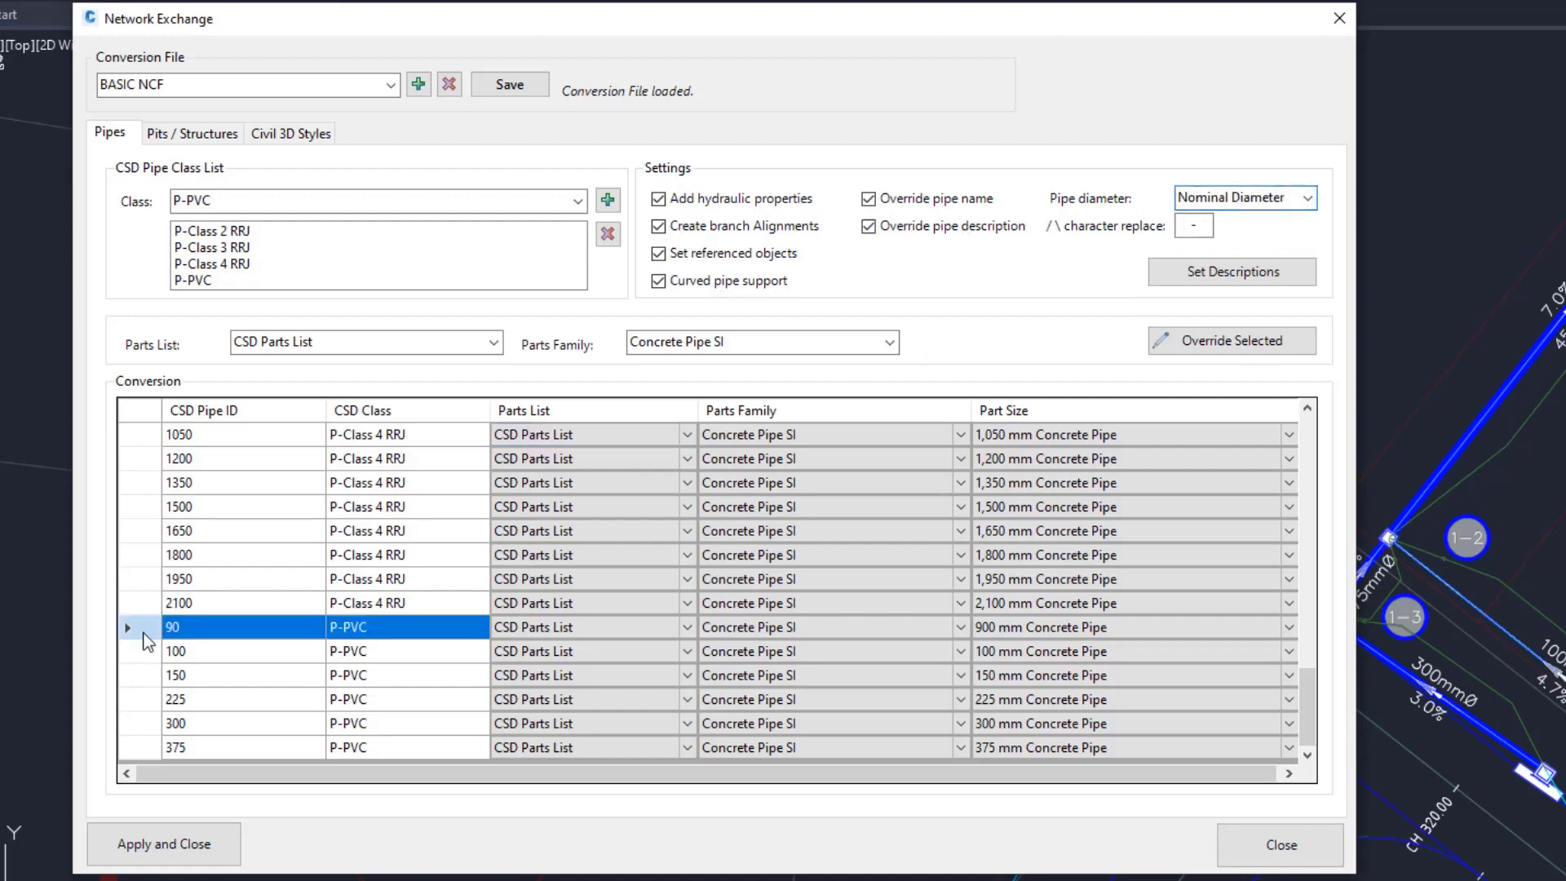
left_click(152, 747, "shift")
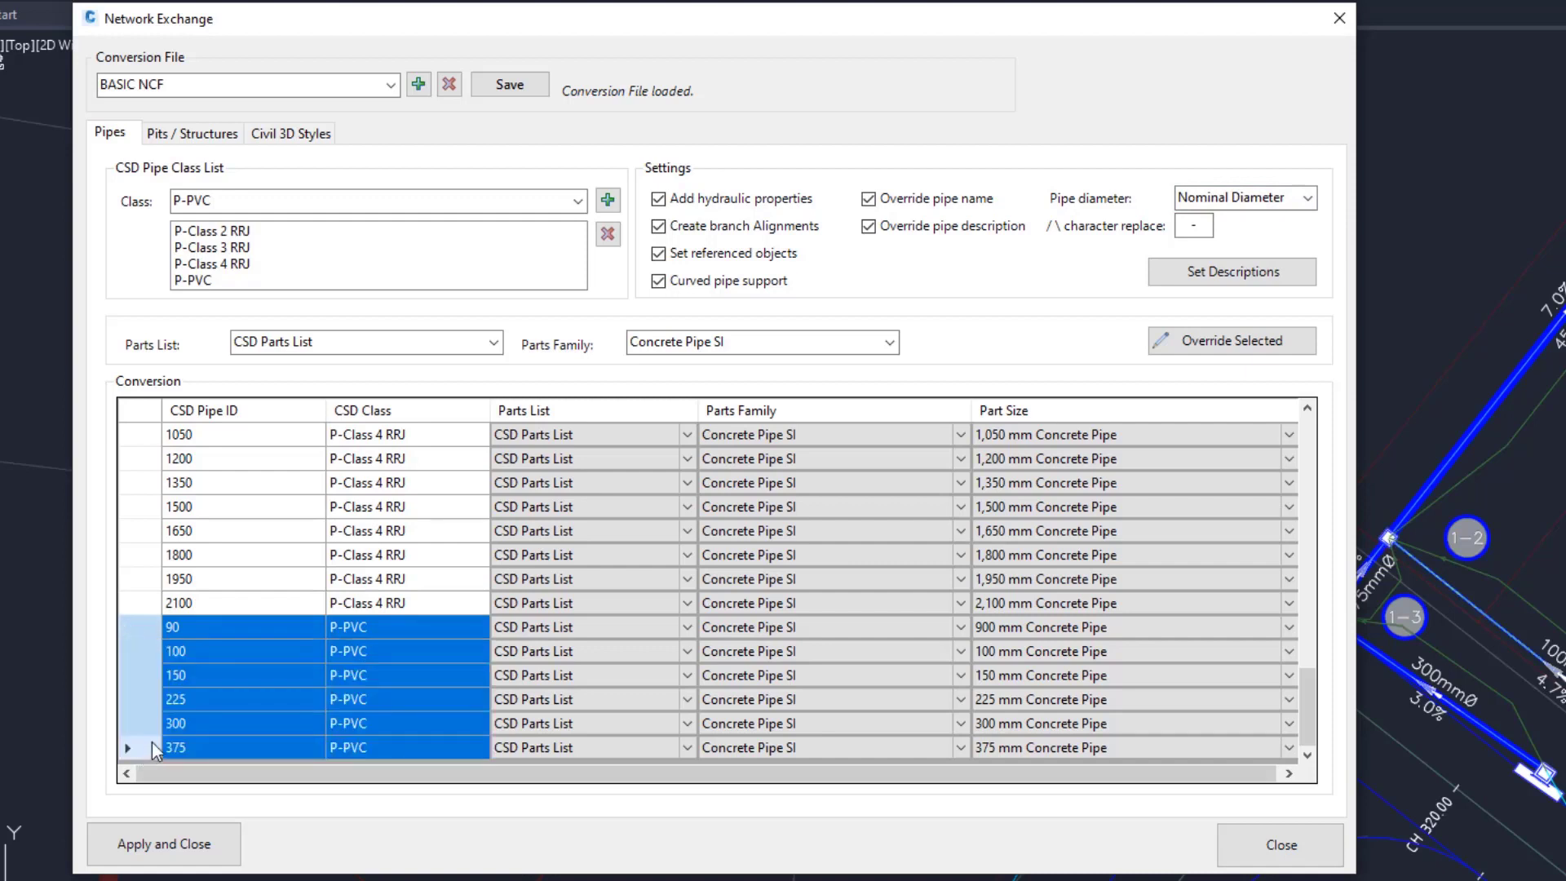
left_click(888, 342)
left_click(870, 382)
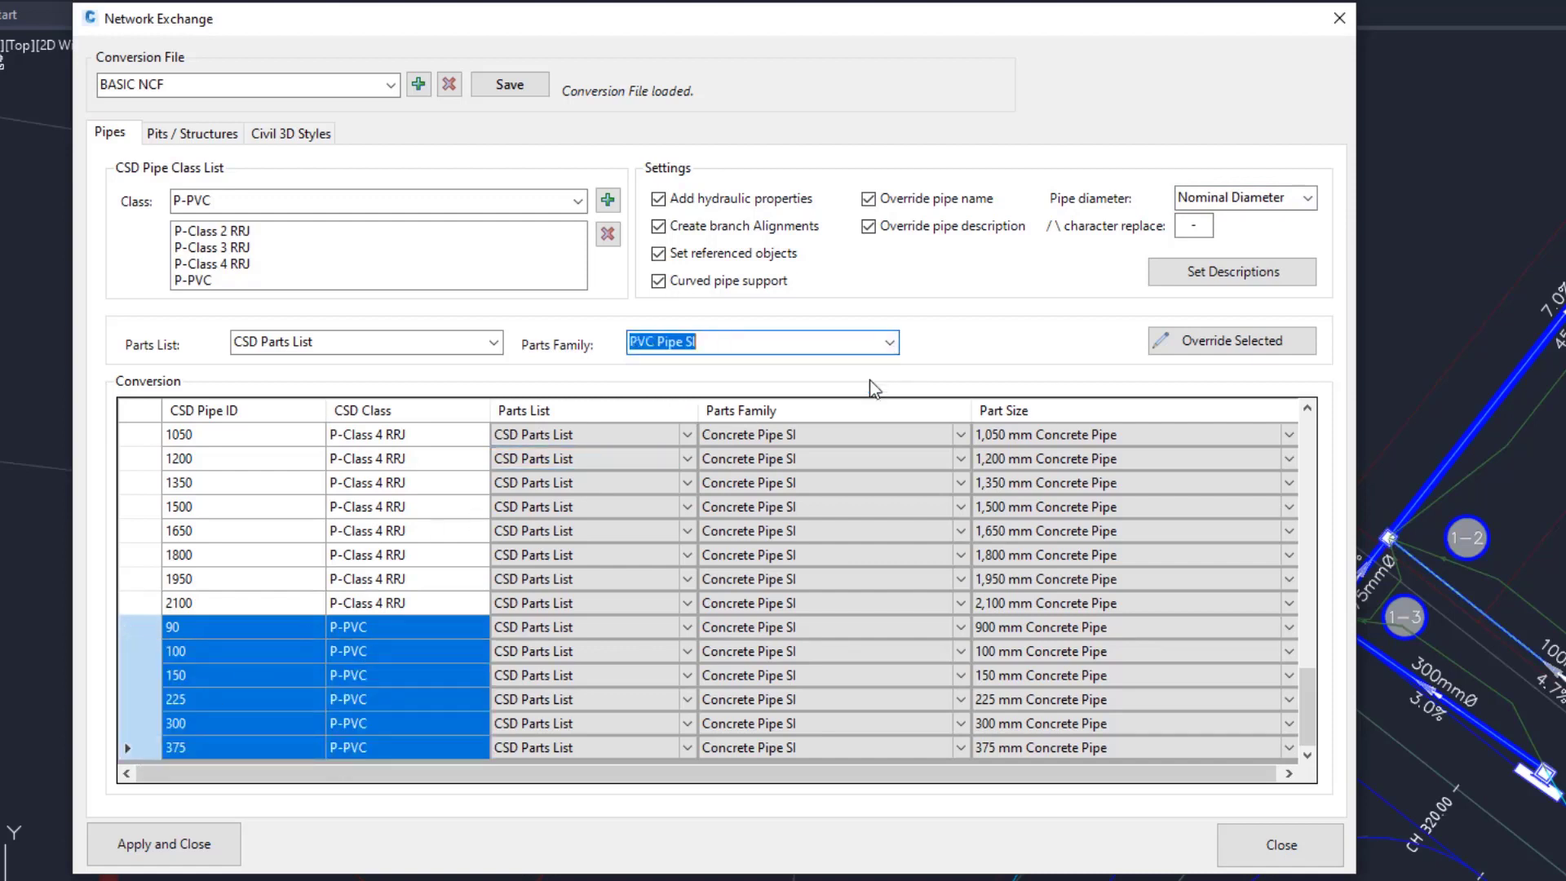
left_click(1189, 343)
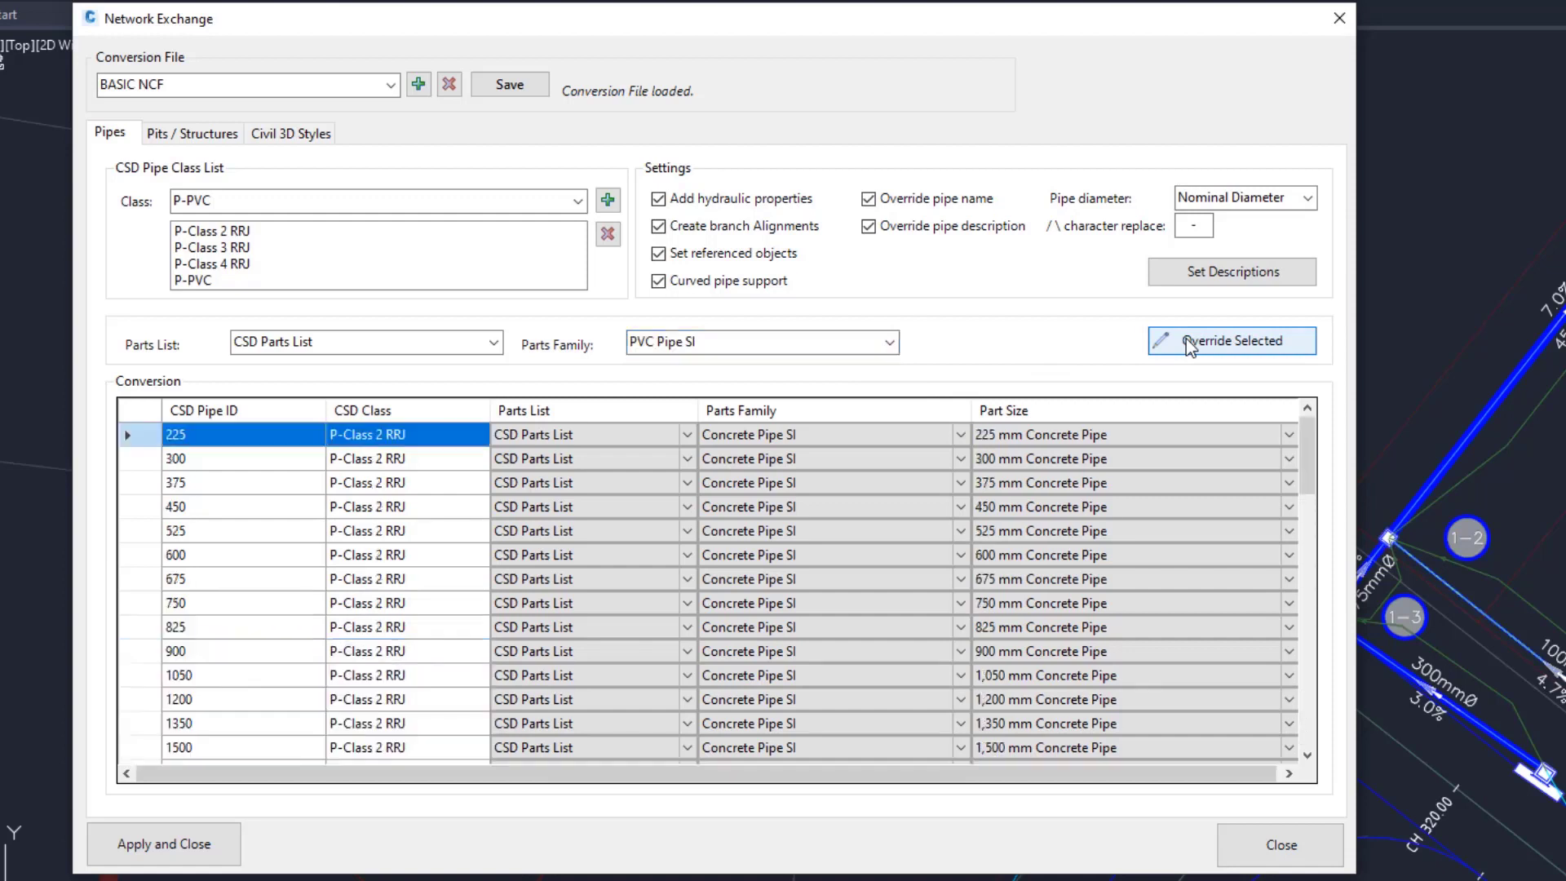
scroll(1294, 529, "down", 15)
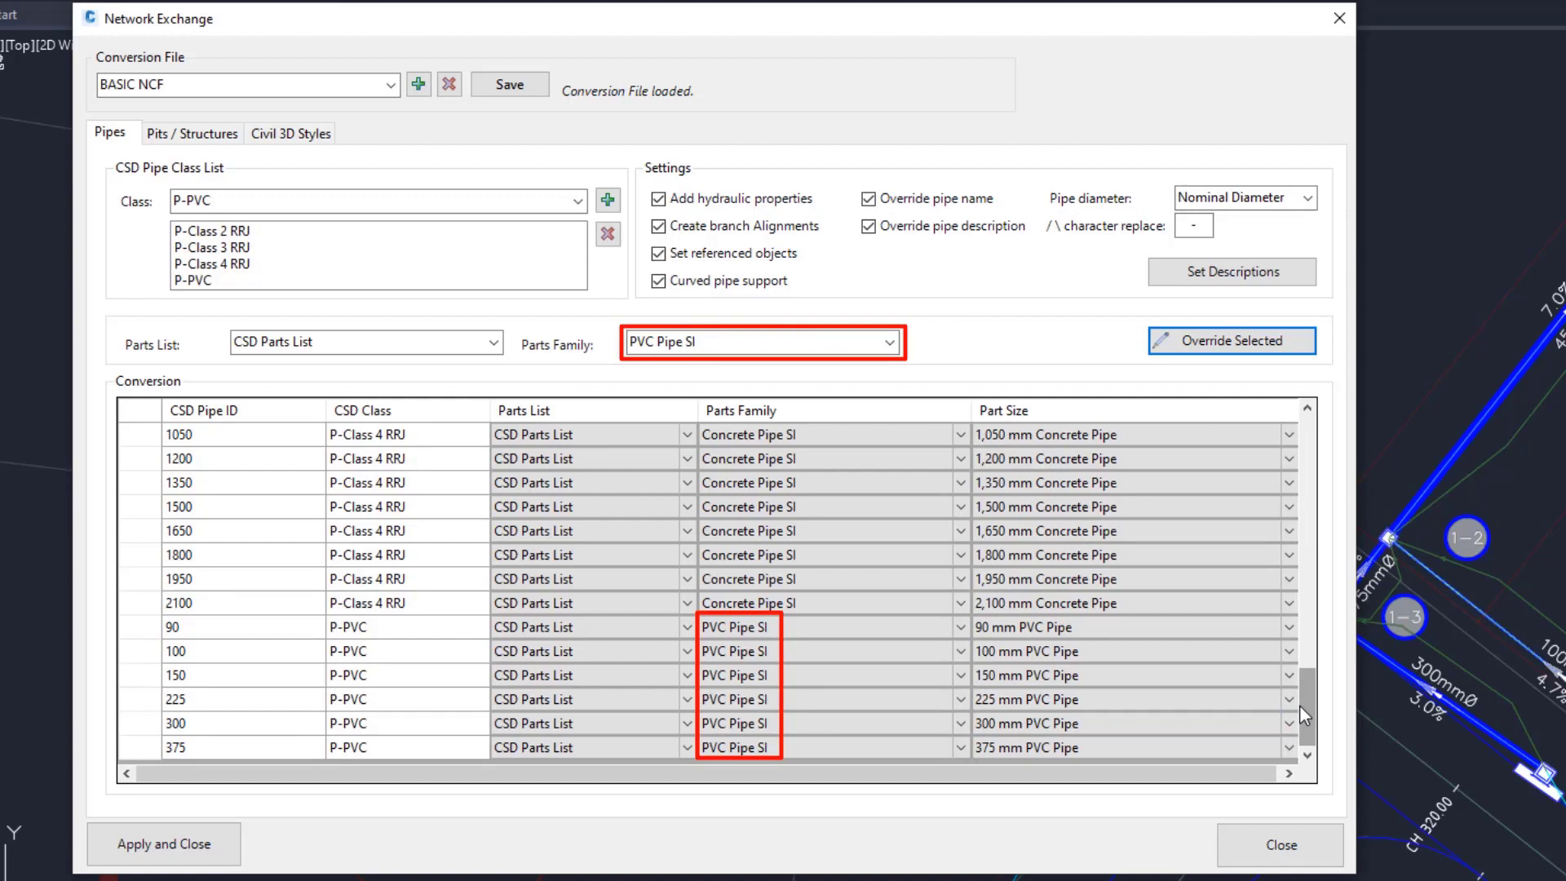
left_click(519, 87)
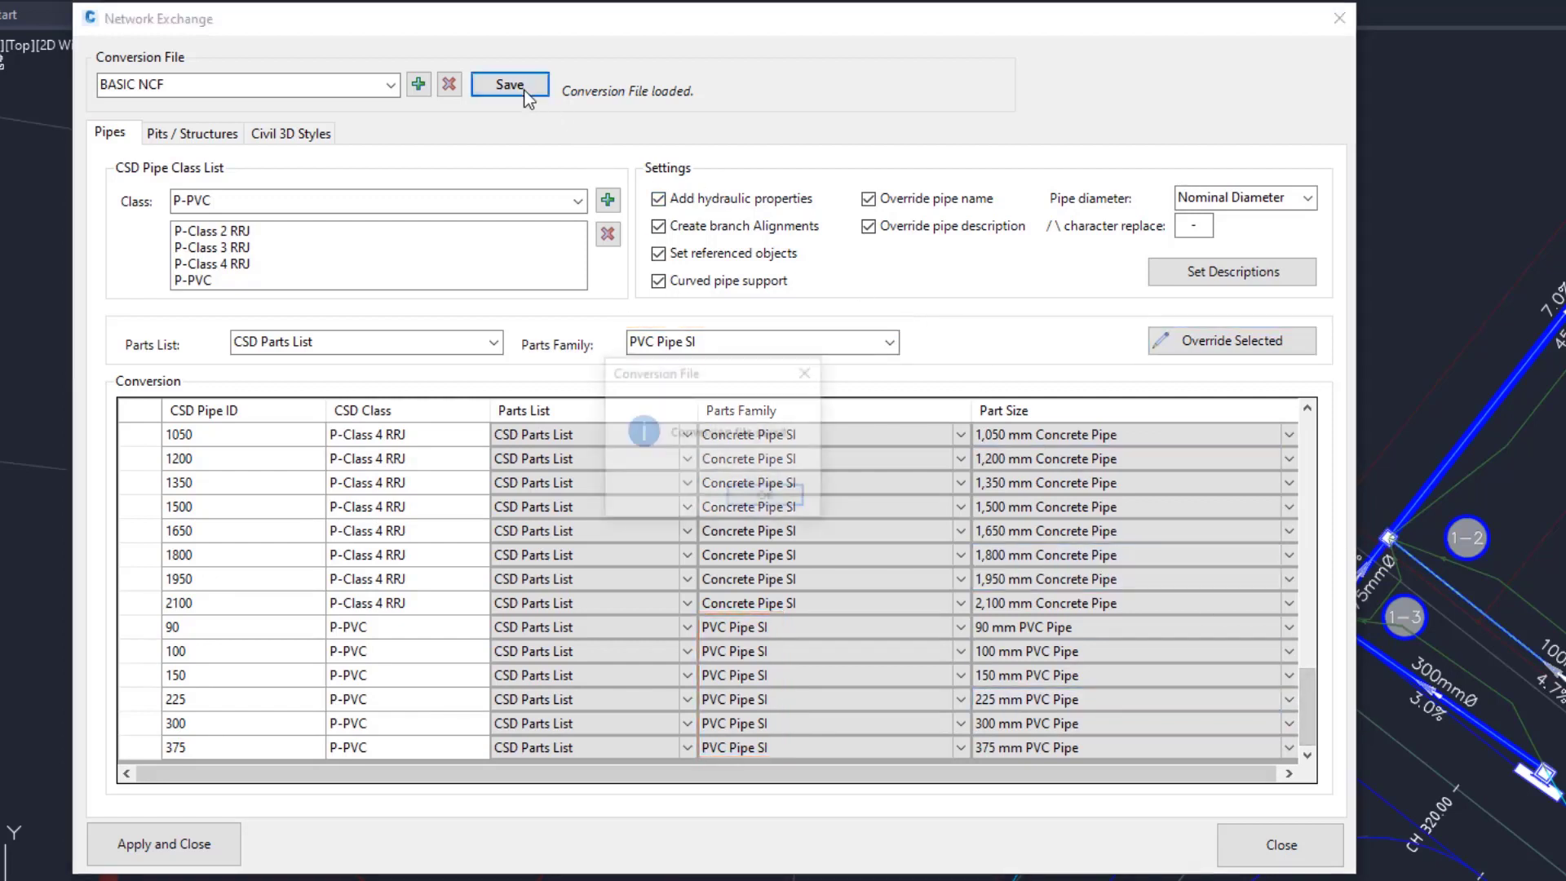
left_click(741, 497)
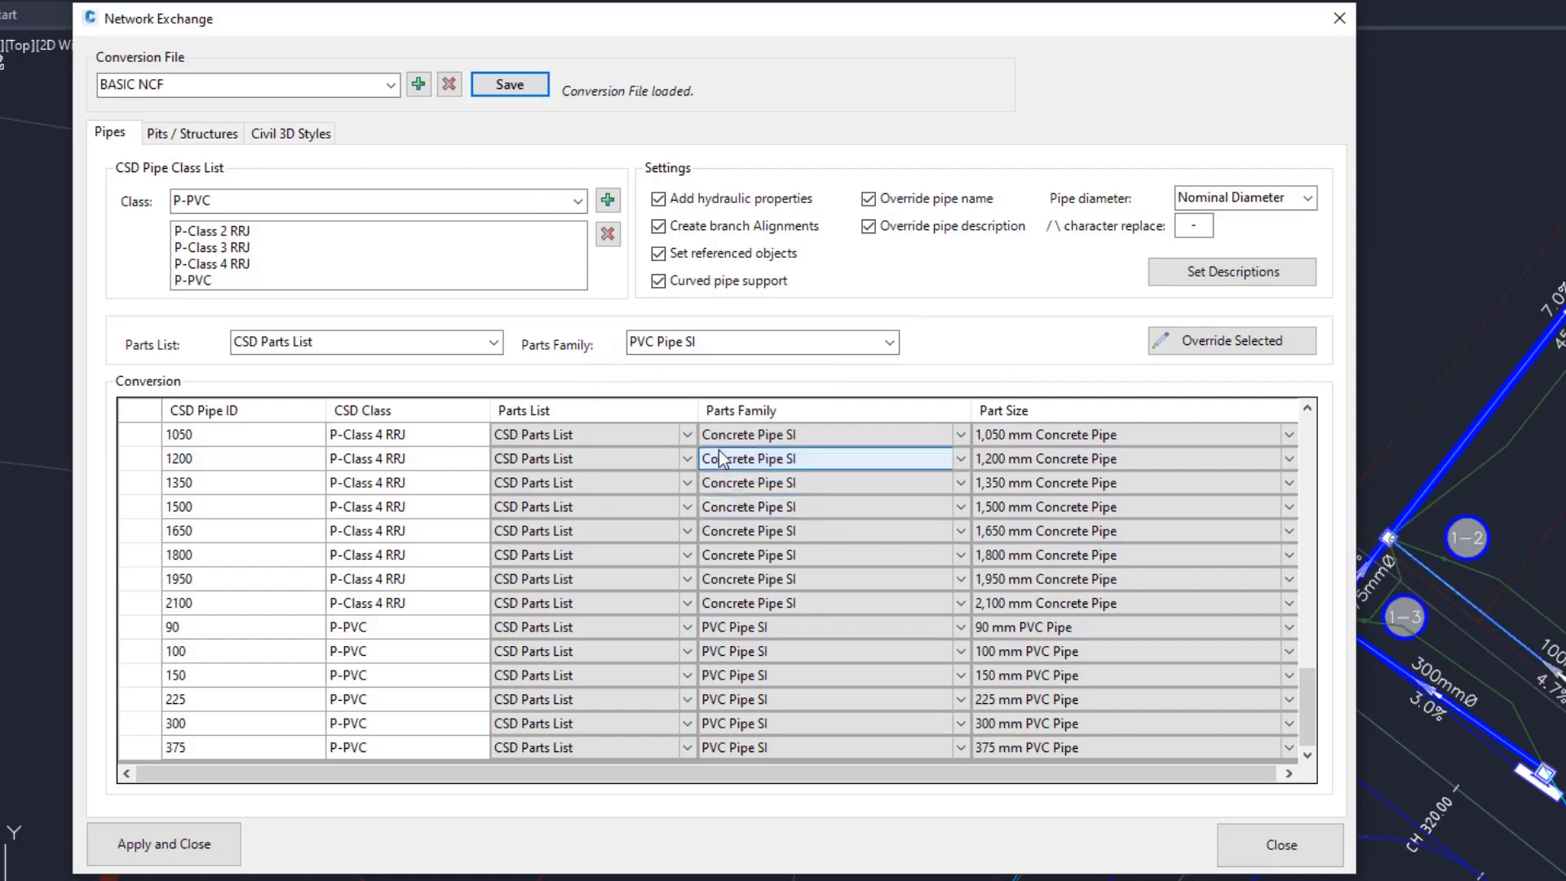
- Add GG and Junction Pits pit families, mapped to the rectangular slab-top structure family
left_click(232, 137)
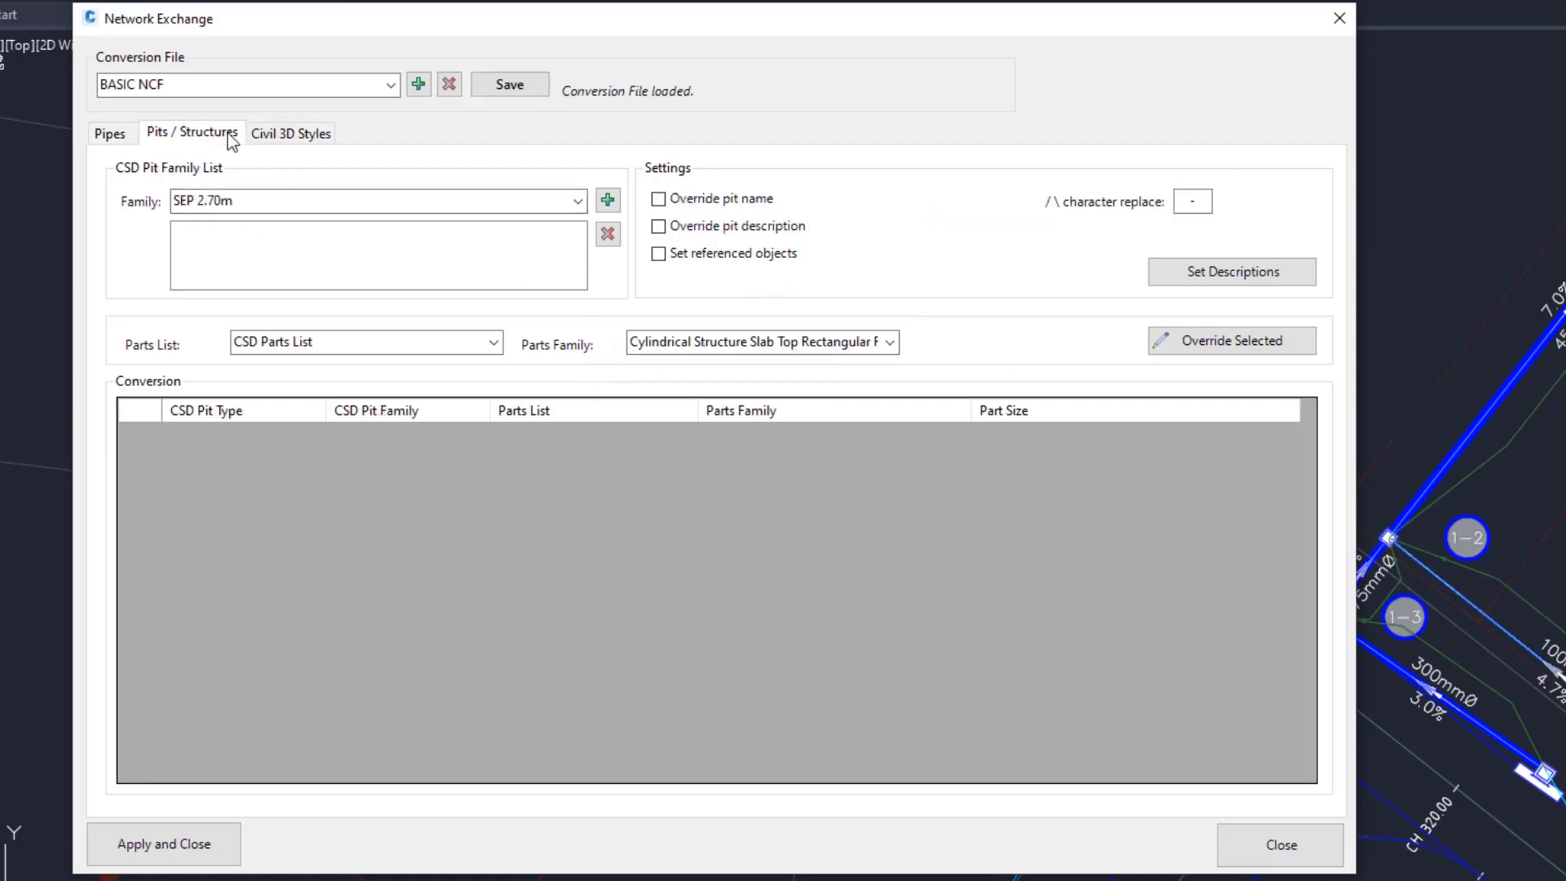
left_click(577, 201)
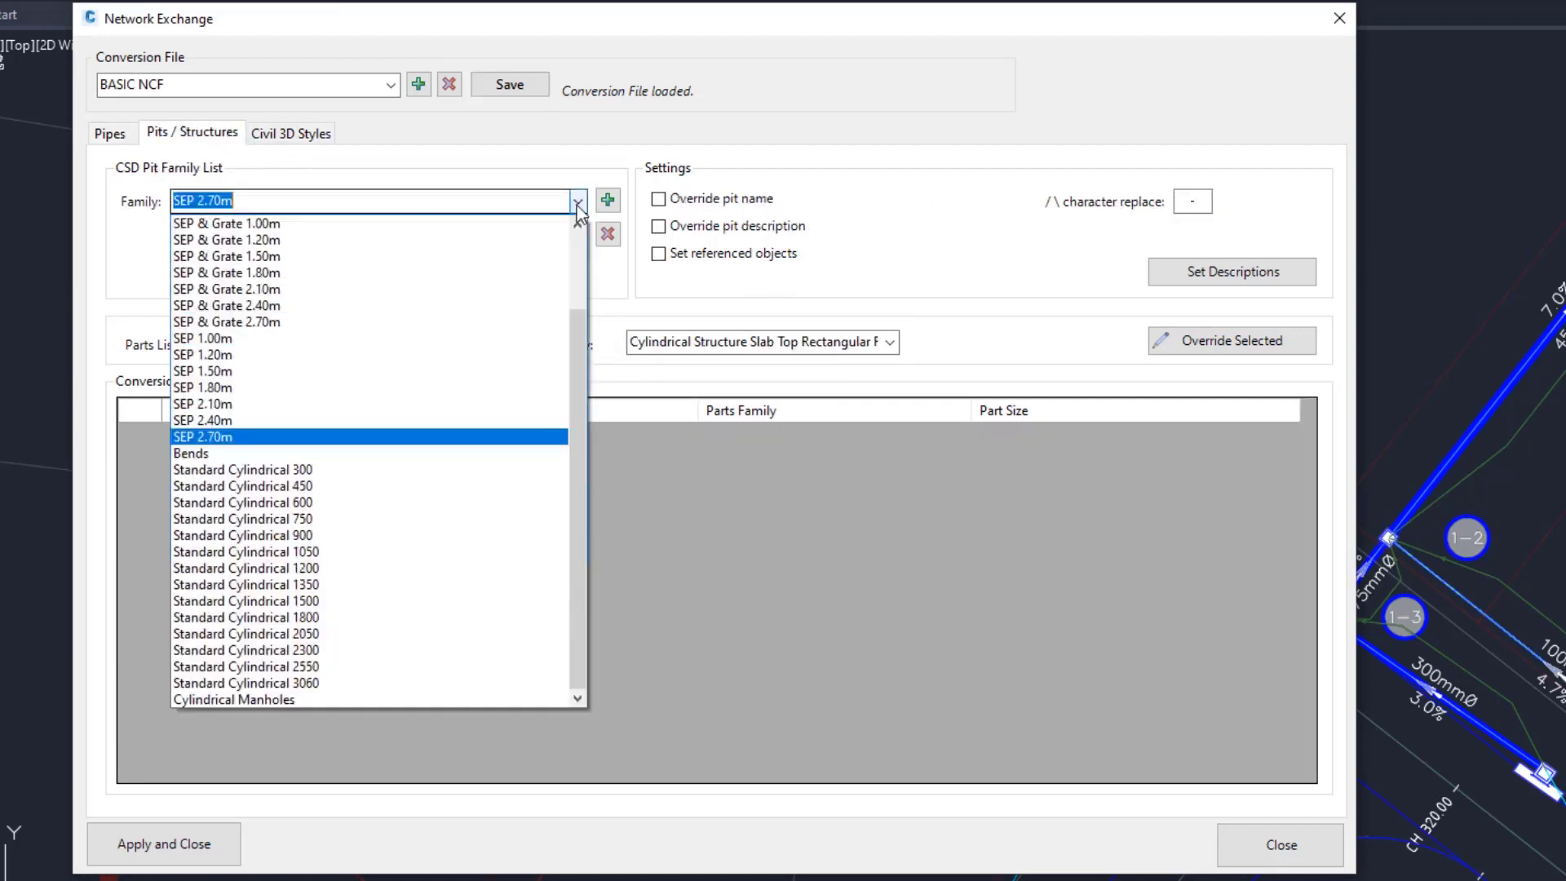
left_click_drag(576, 326, 576, 249)
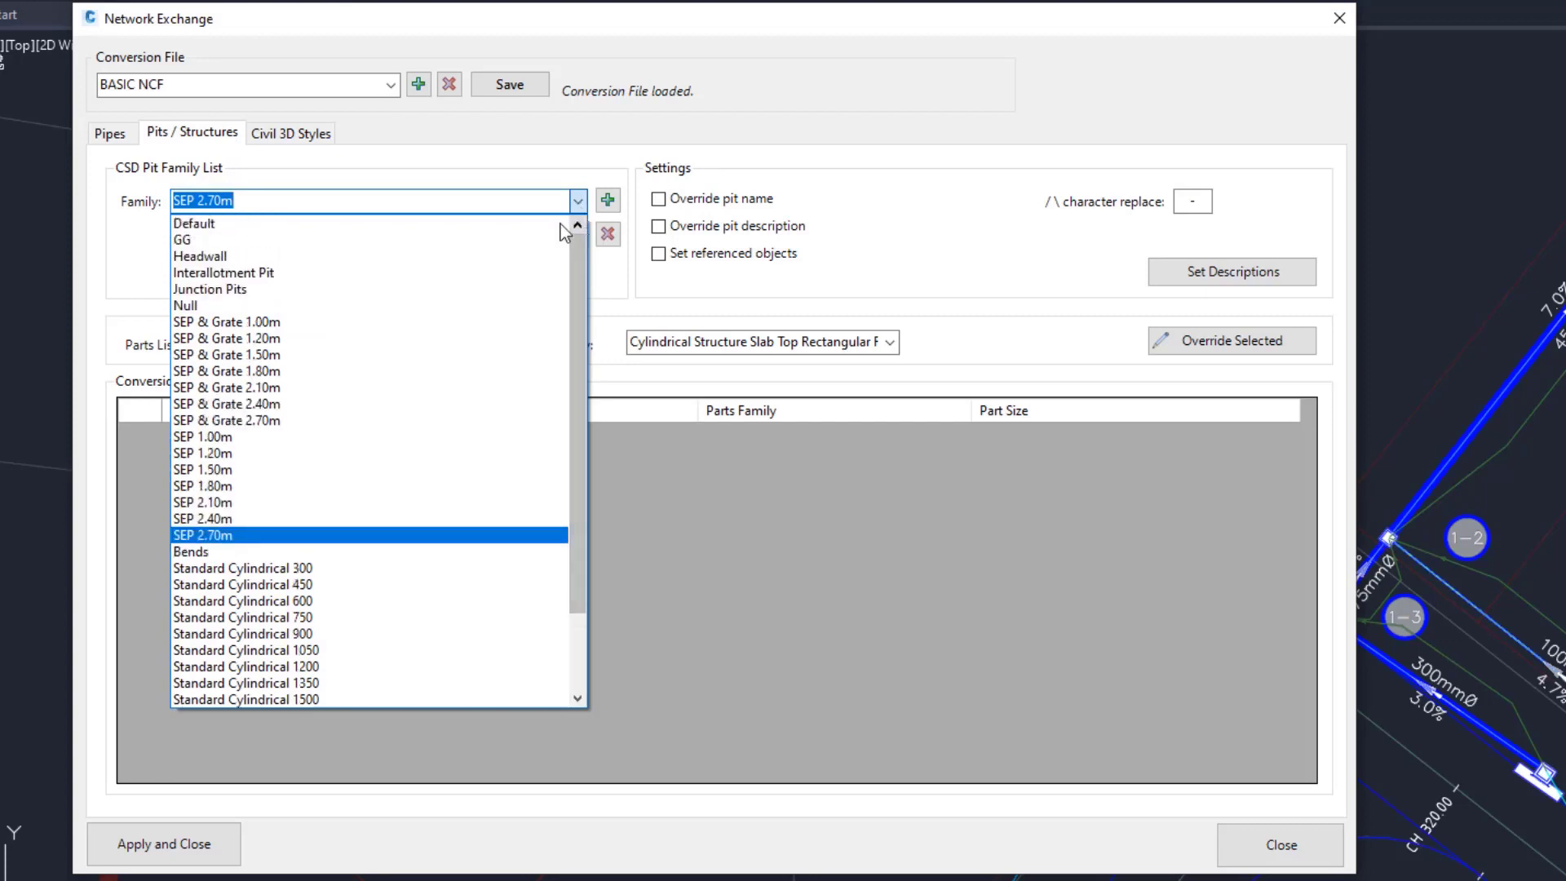
left_click(364, 240)
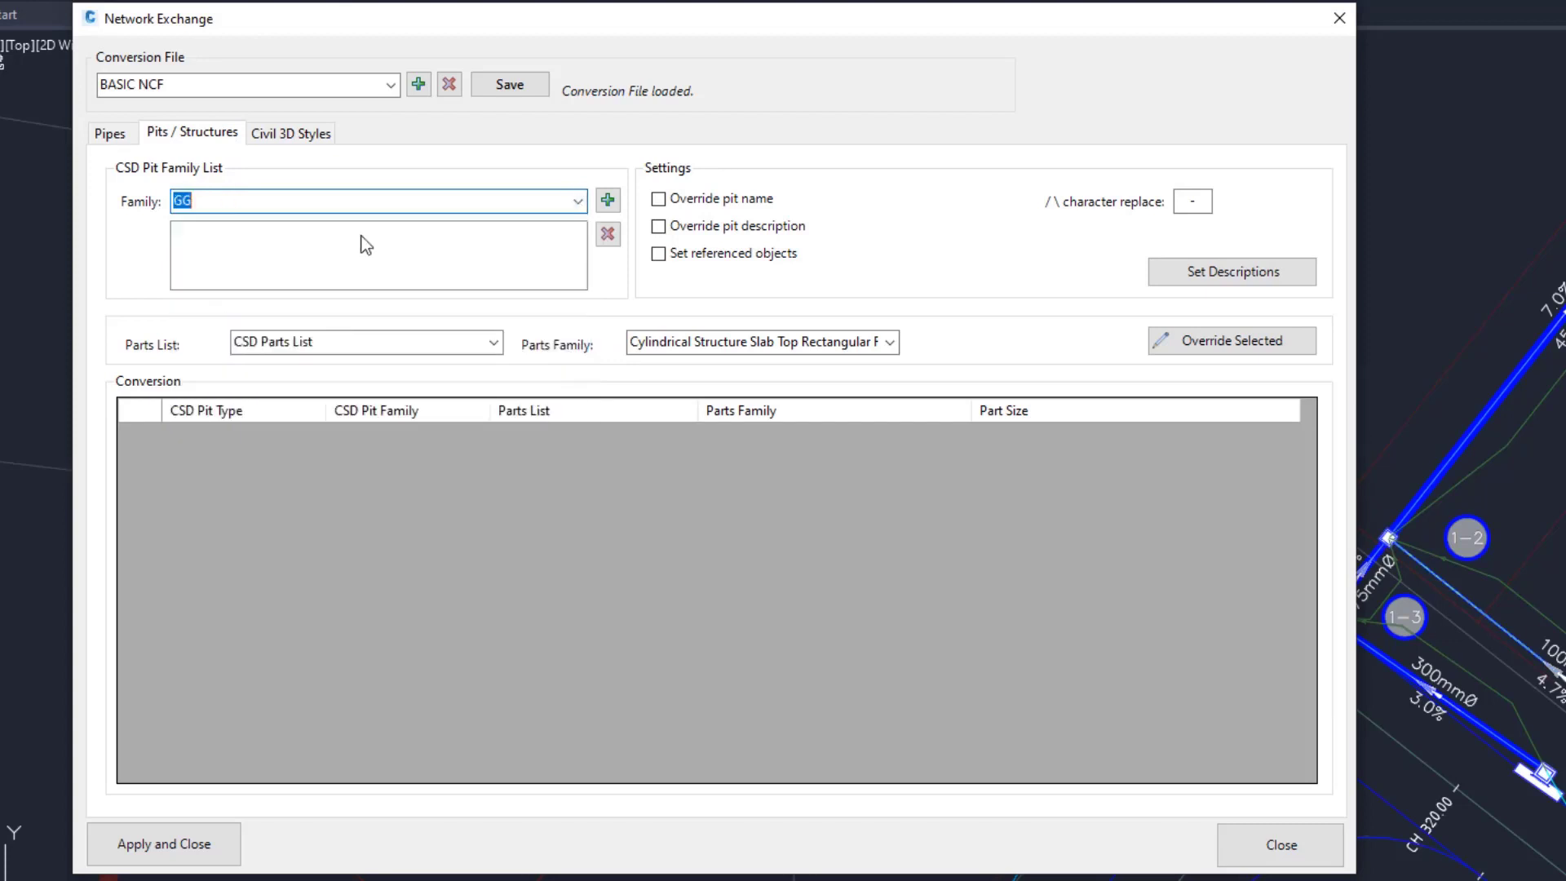
left_click(893, 345)
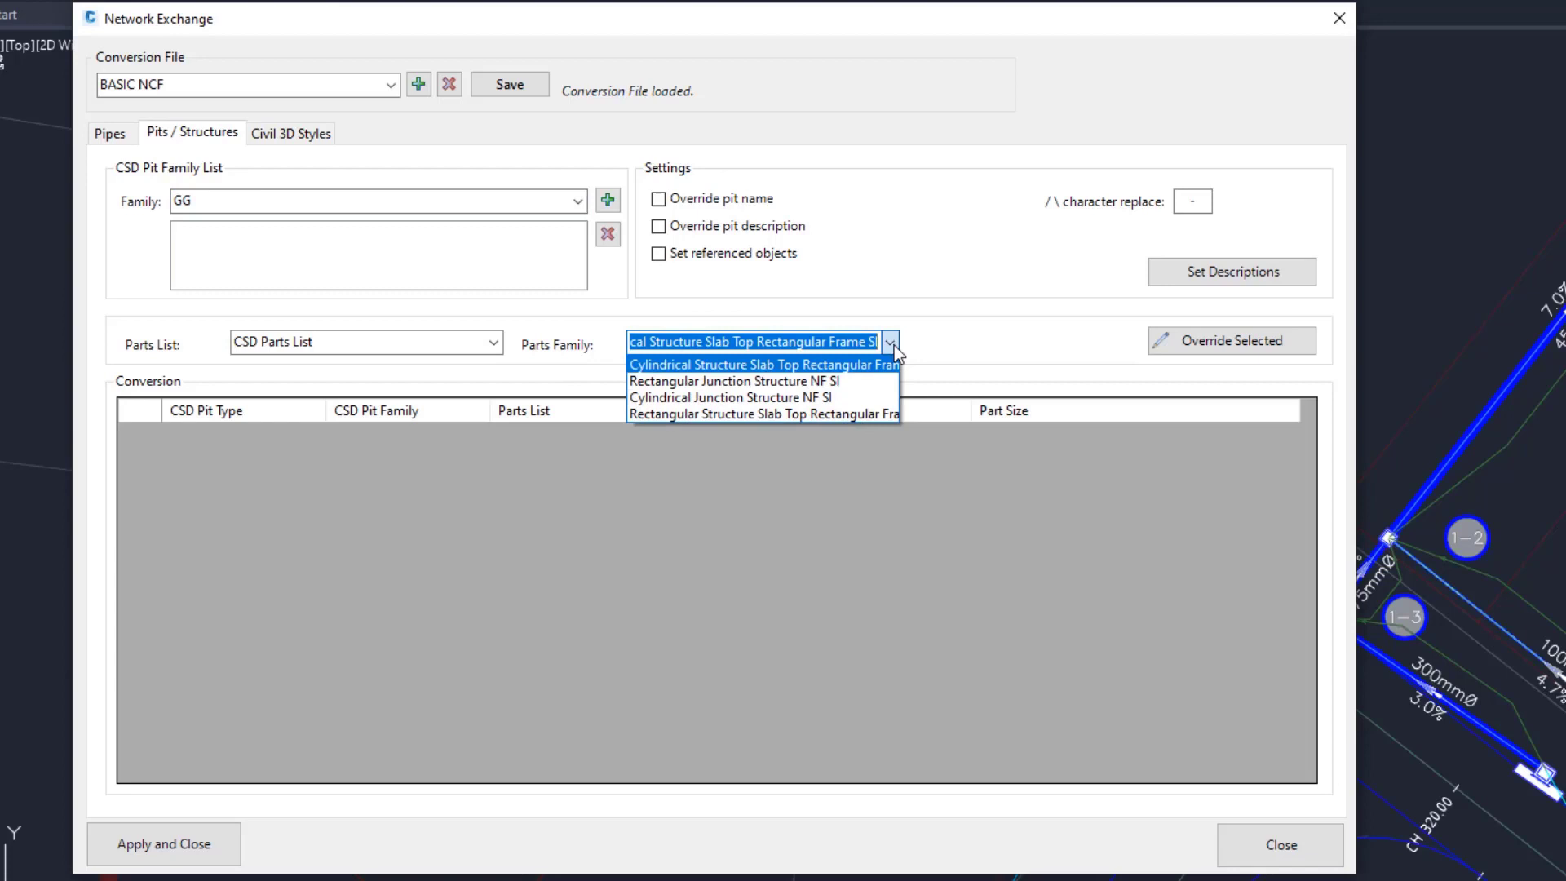
left_click(857, 412)
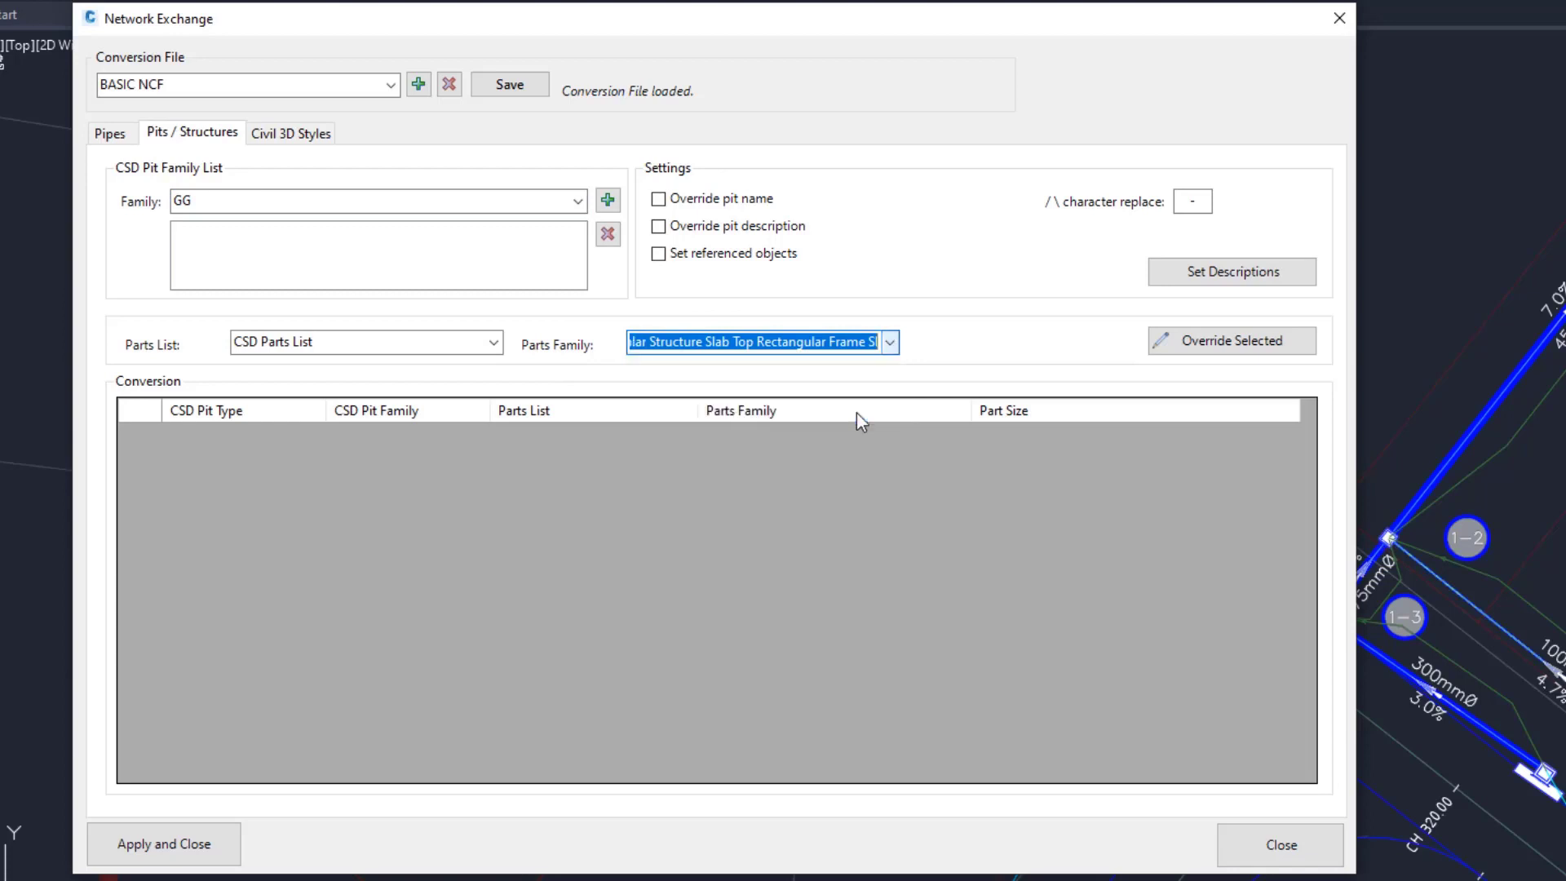
left_click(607, 200)
left_click(579, 201)
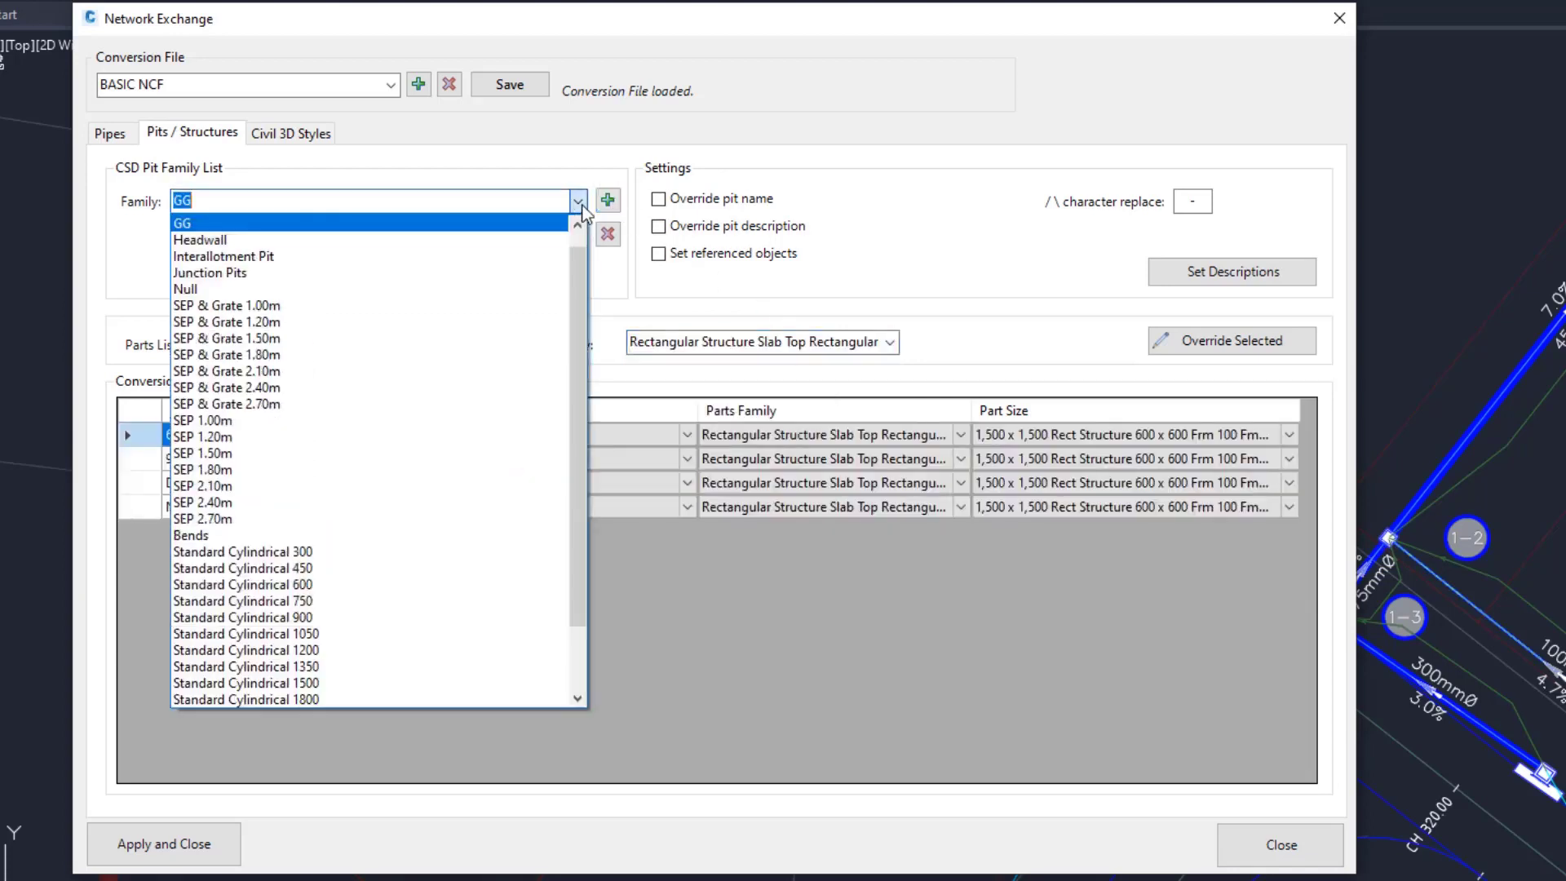
left_click(447, 274)
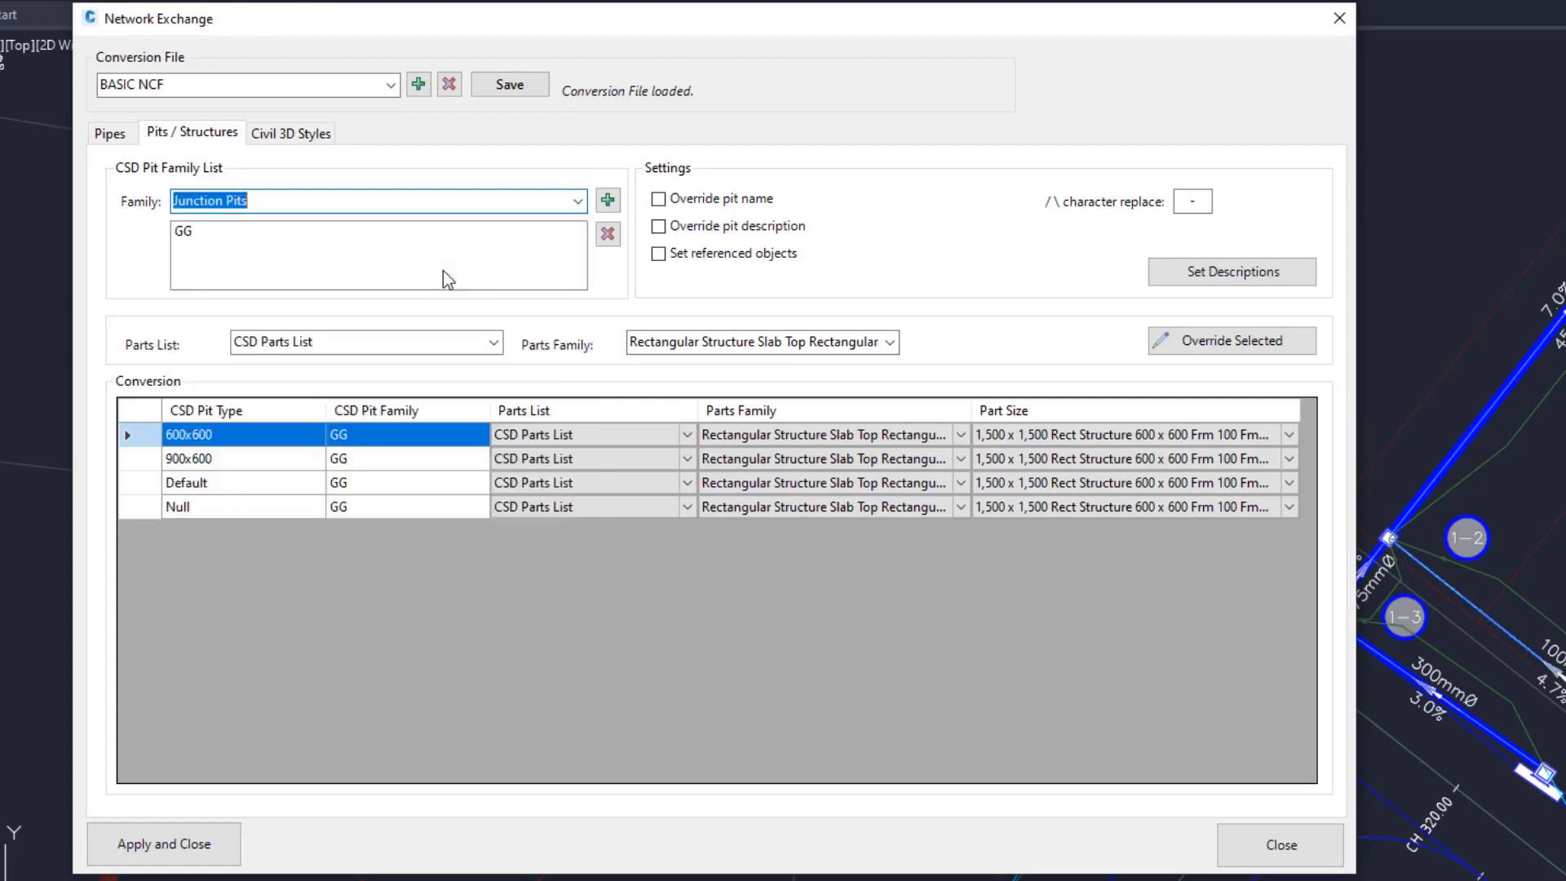
left_click(607, 200)
- Add SEP & Grate 1.00m and SEP 1.00m, mapped to the cylindrical slab-top structure family
left_click(578, 200)
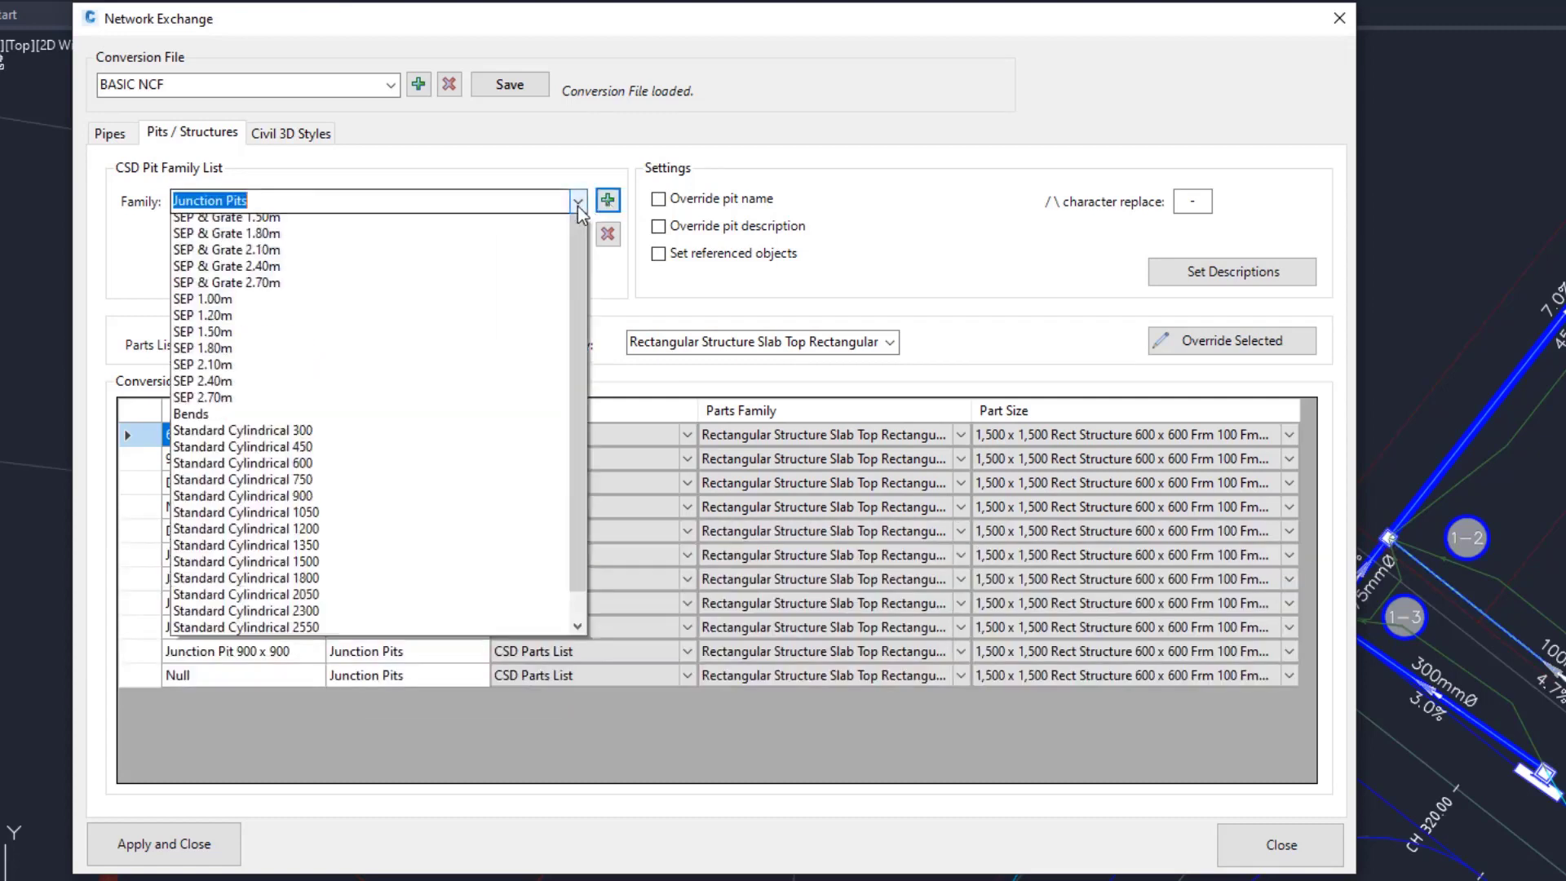
left_click(445, 270)
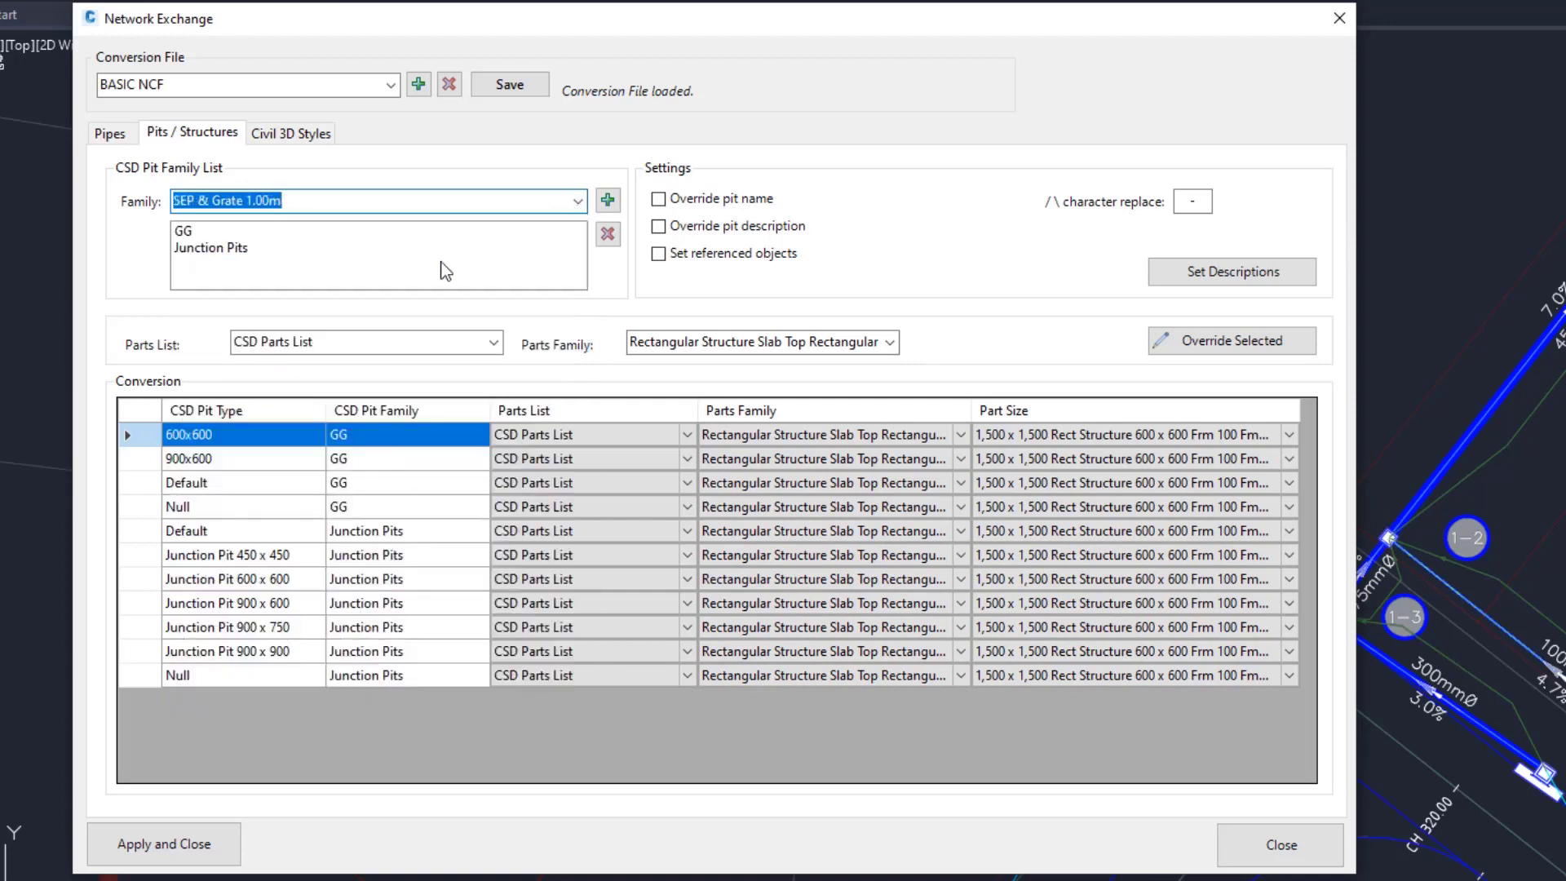
left_click(890, 343)
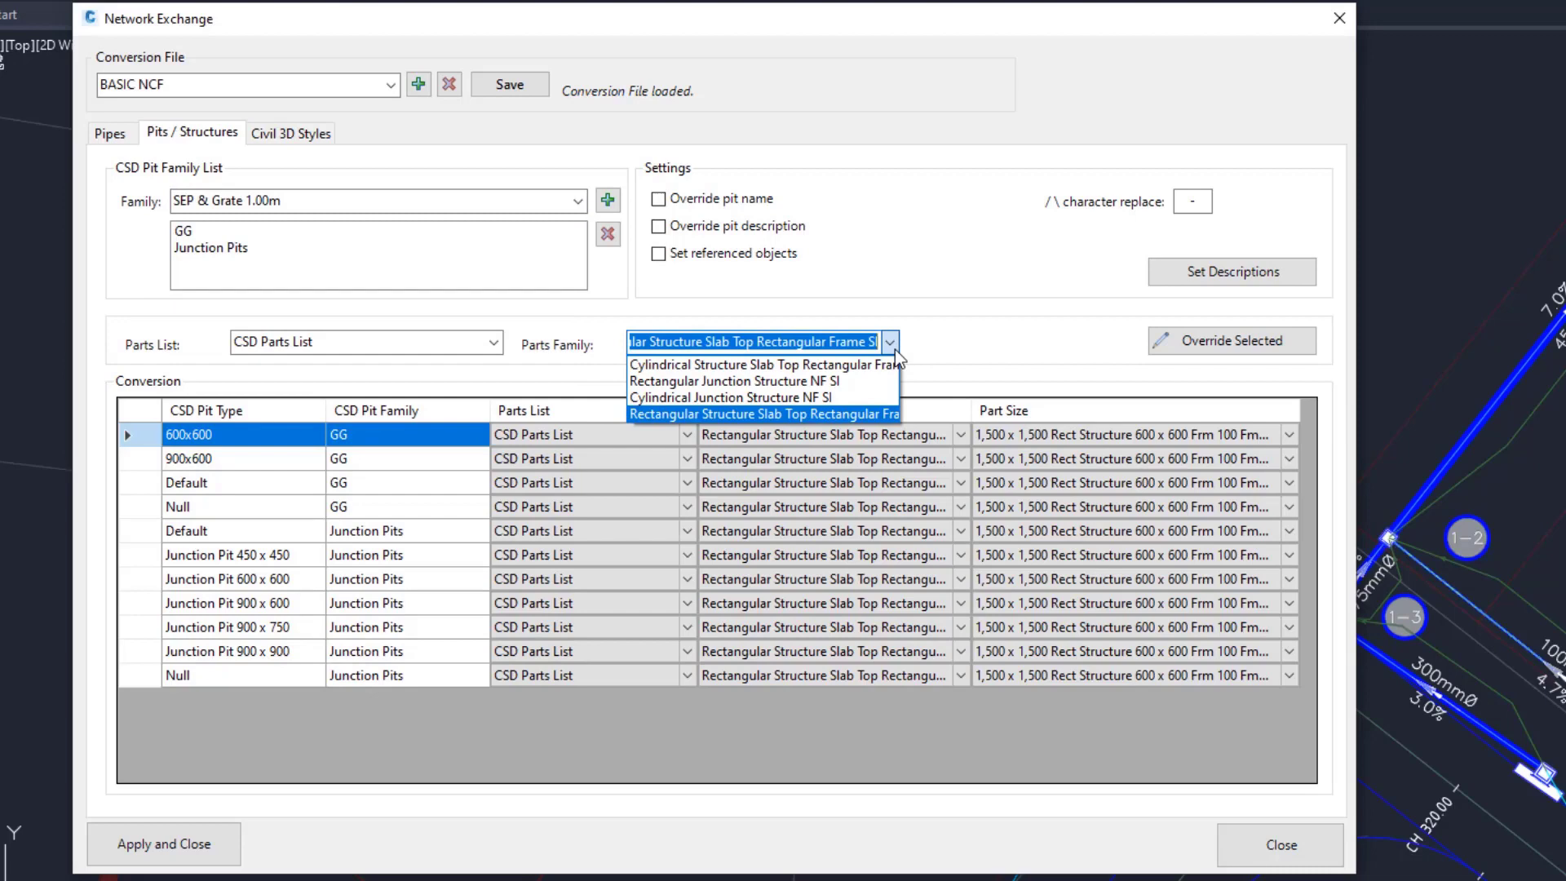
left_click(885, 365)
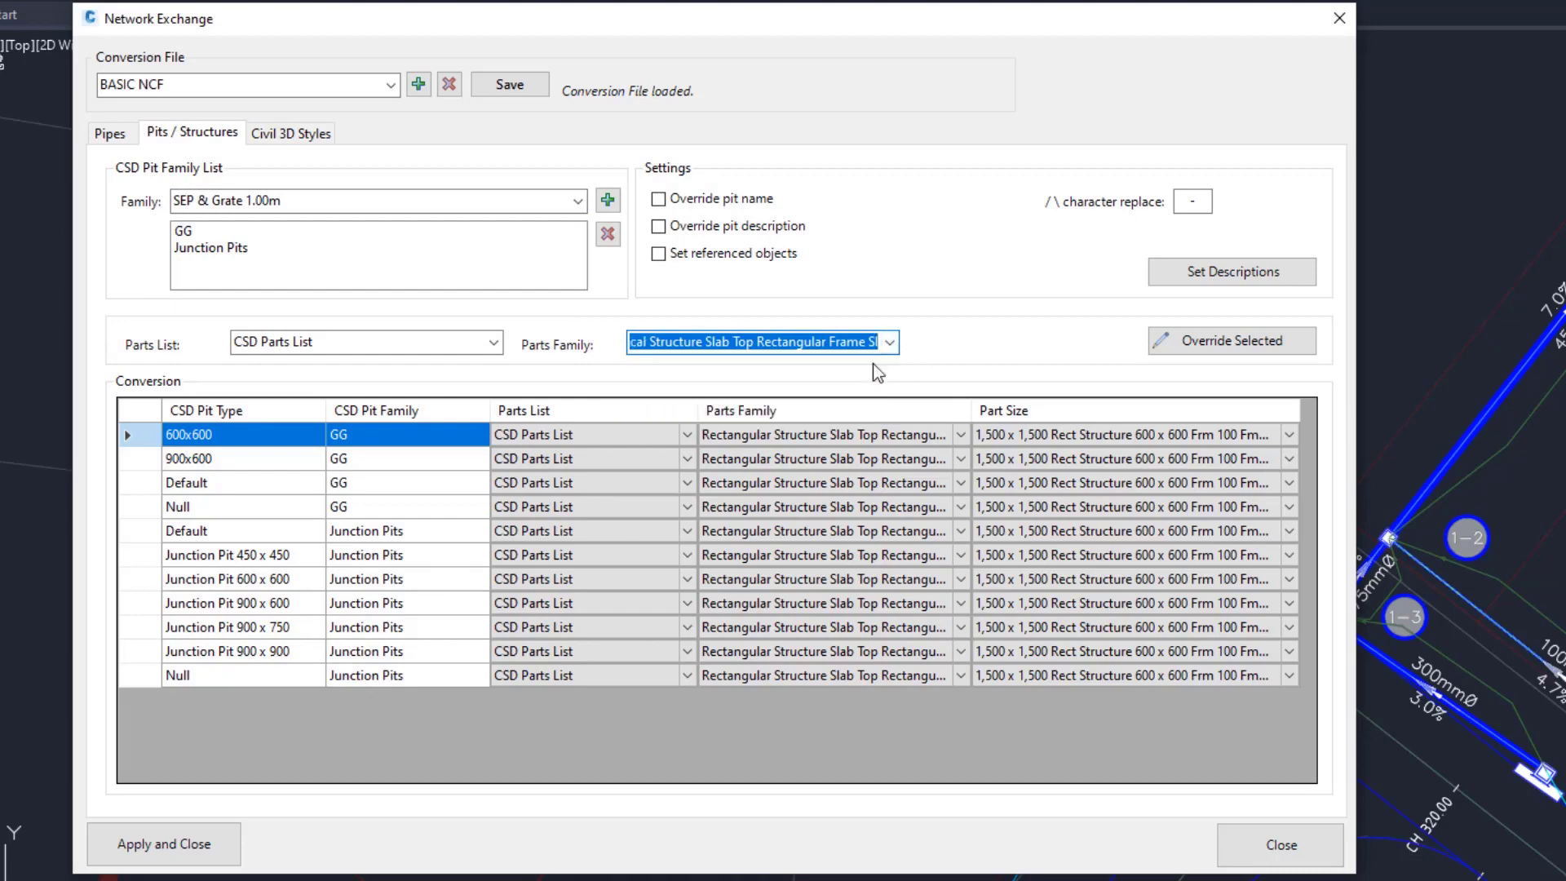
left_click(613, 204)
left_click(578, 201)
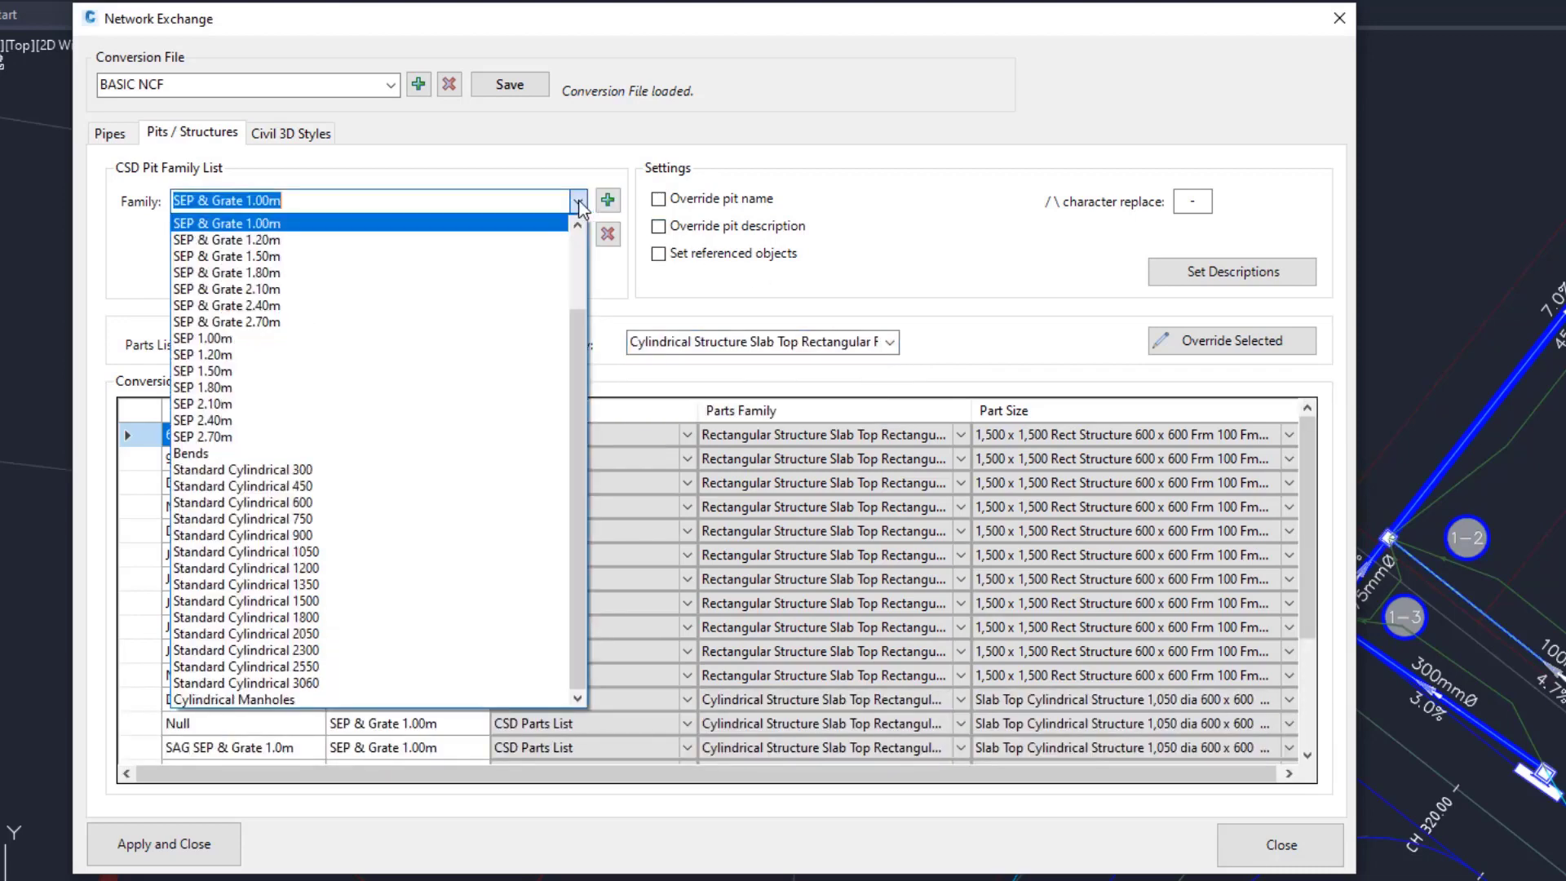
left_click(290, 339)
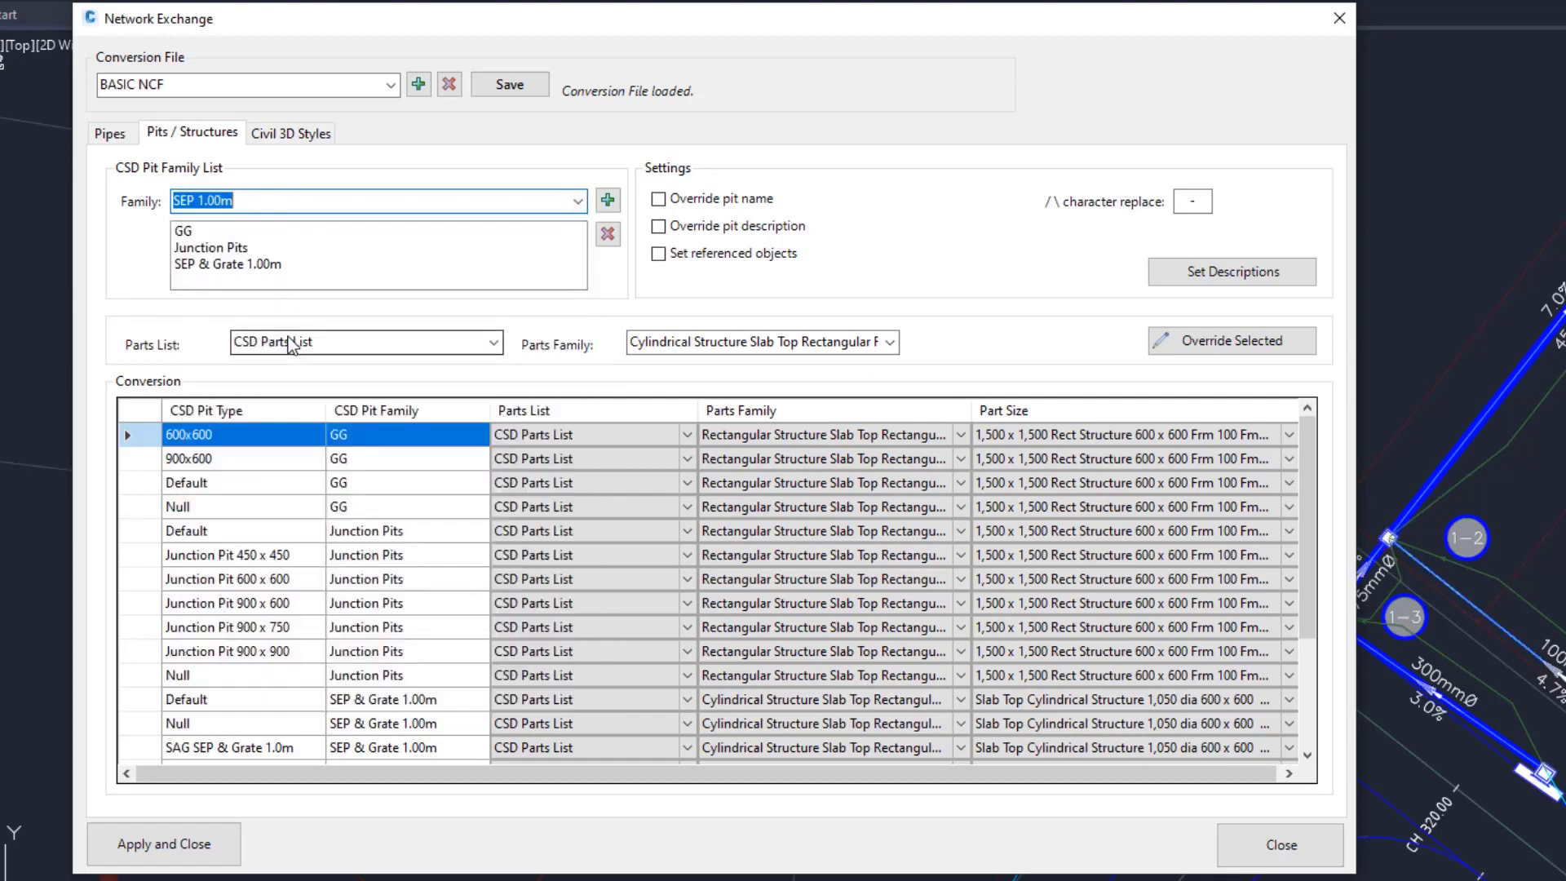
left_click(608, 202)
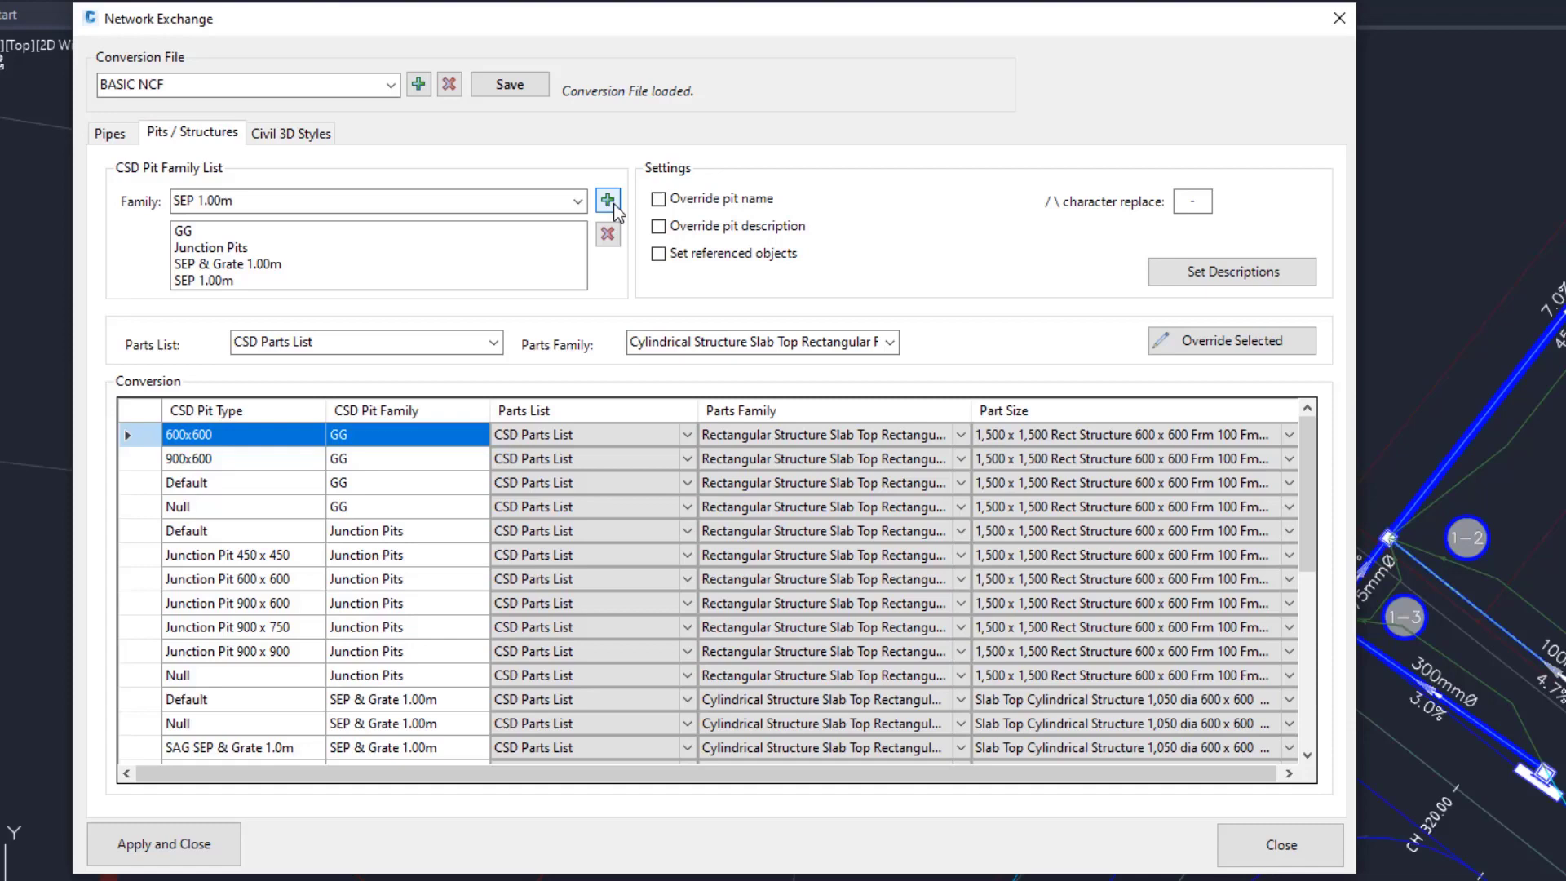
- Map the 600x600 and 900x600 GG pits to the 600 x 600 and 900 x 600 structures
left_click(608, 200)
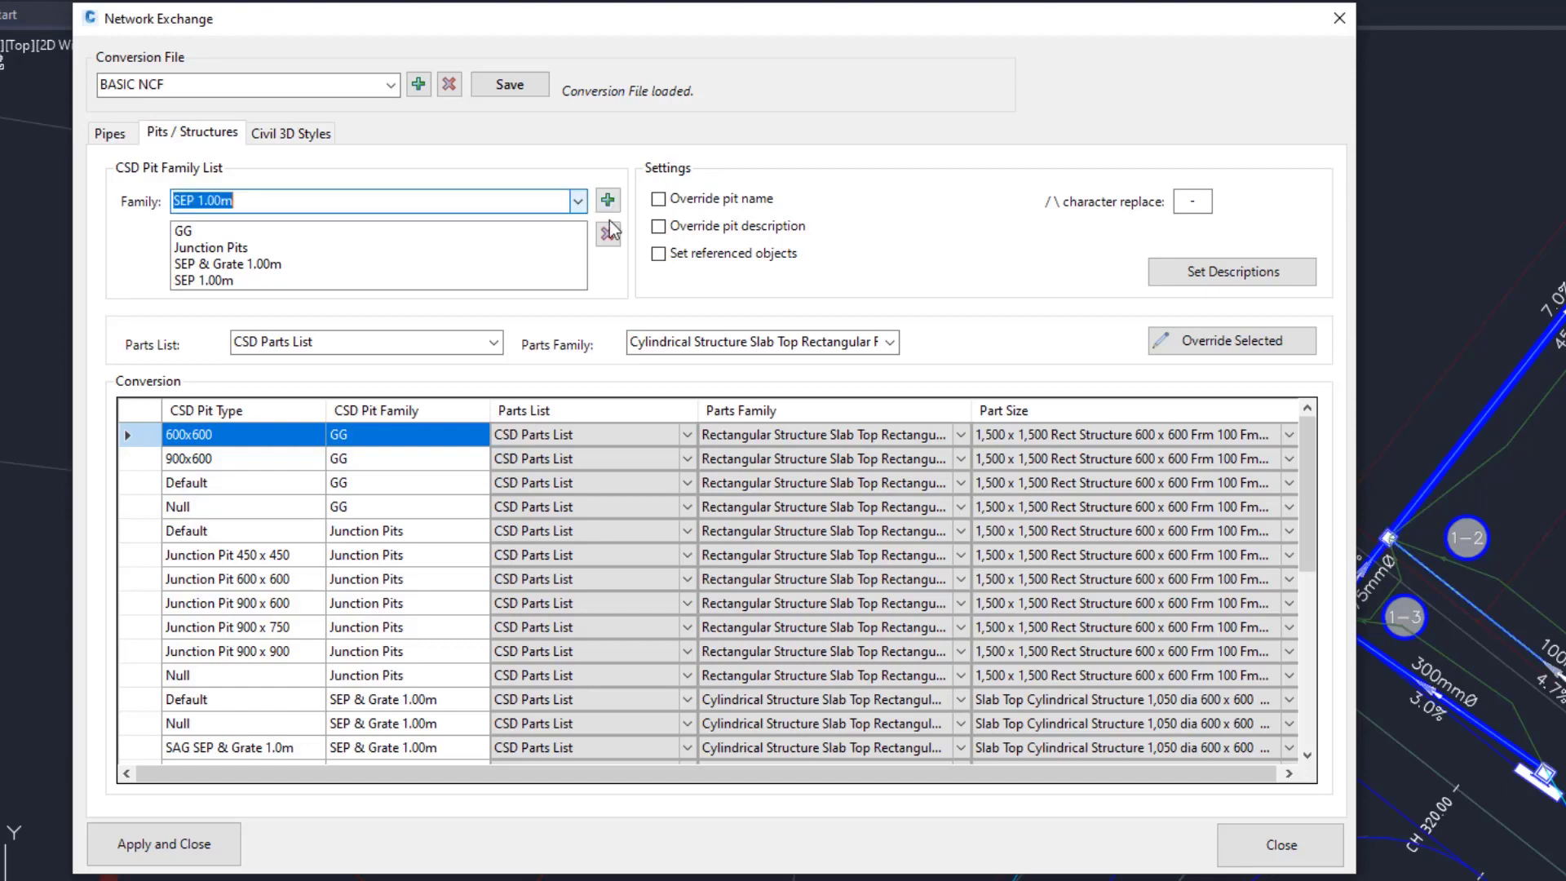
left_click(1291, 438)
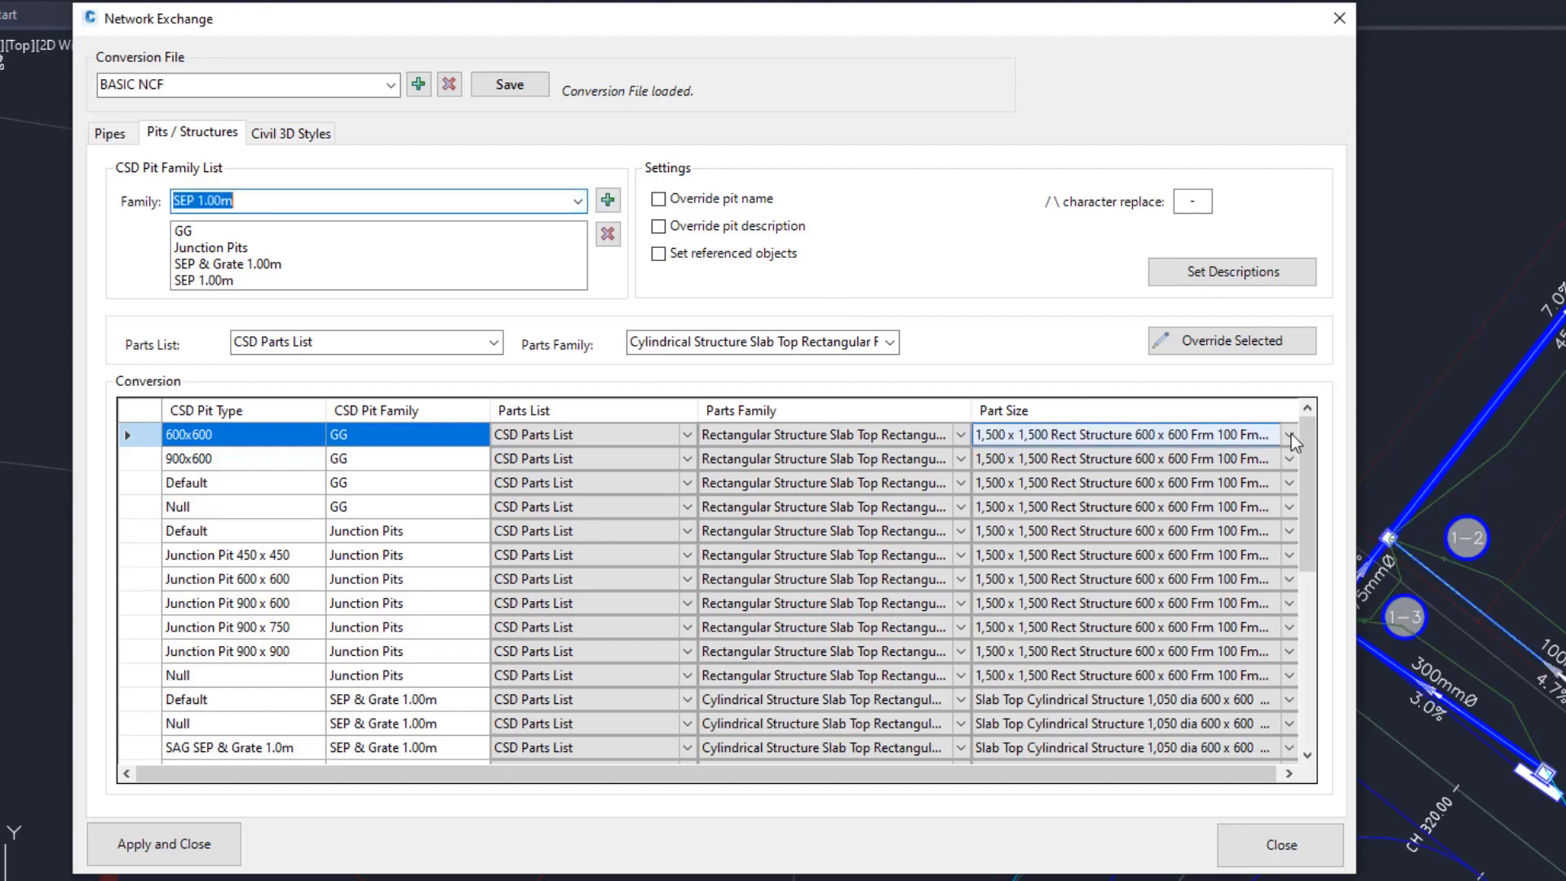
left_click(1291, 437)
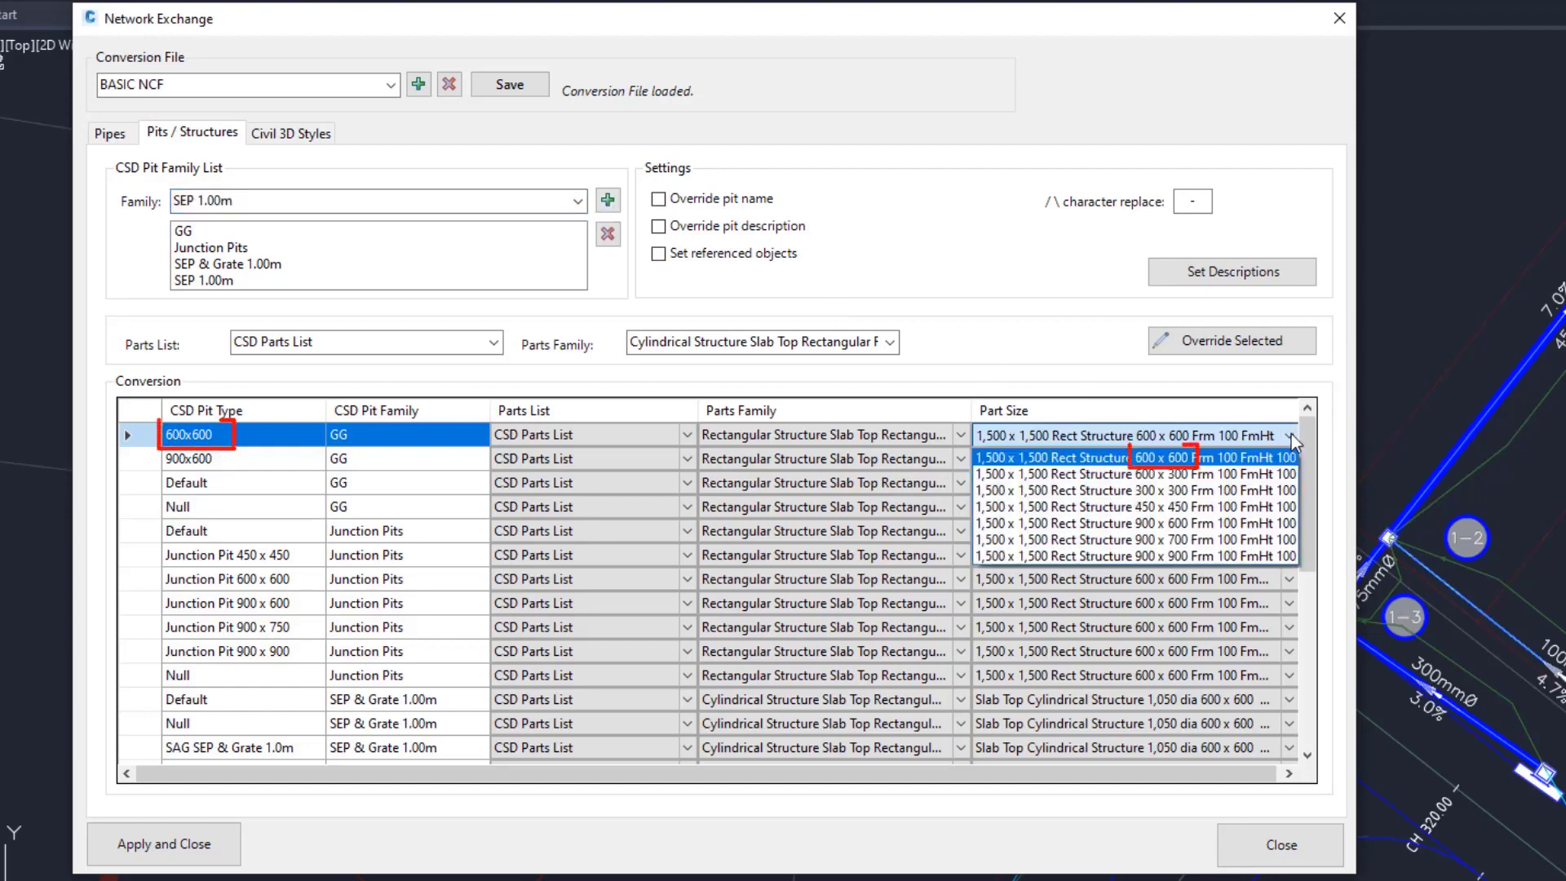
left_click(1177, 459)
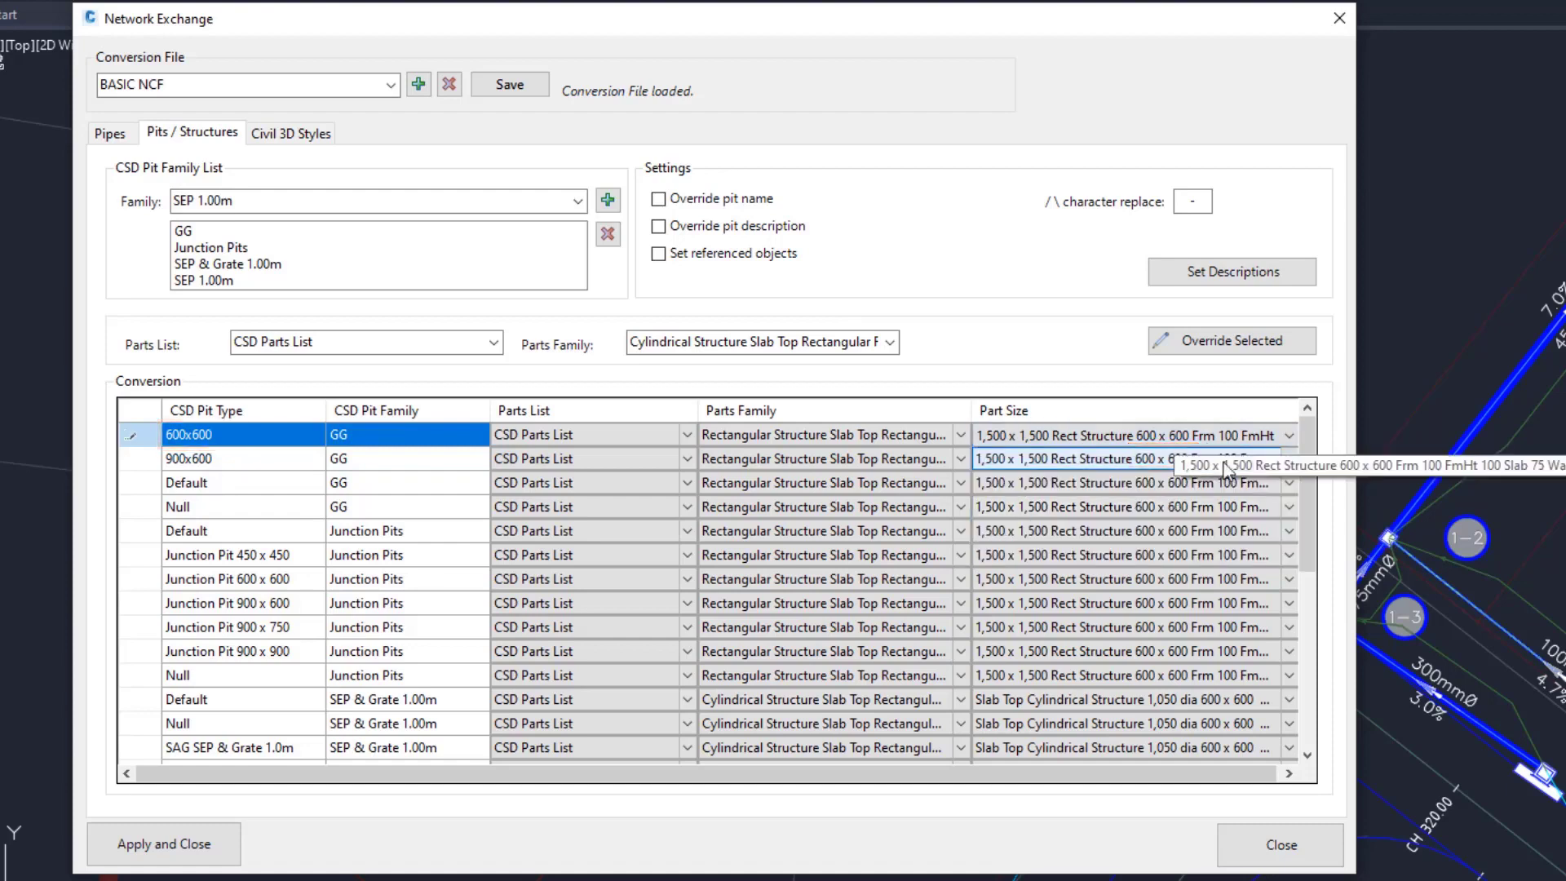
left_click(1290, 459)
left_click(1290, 460)
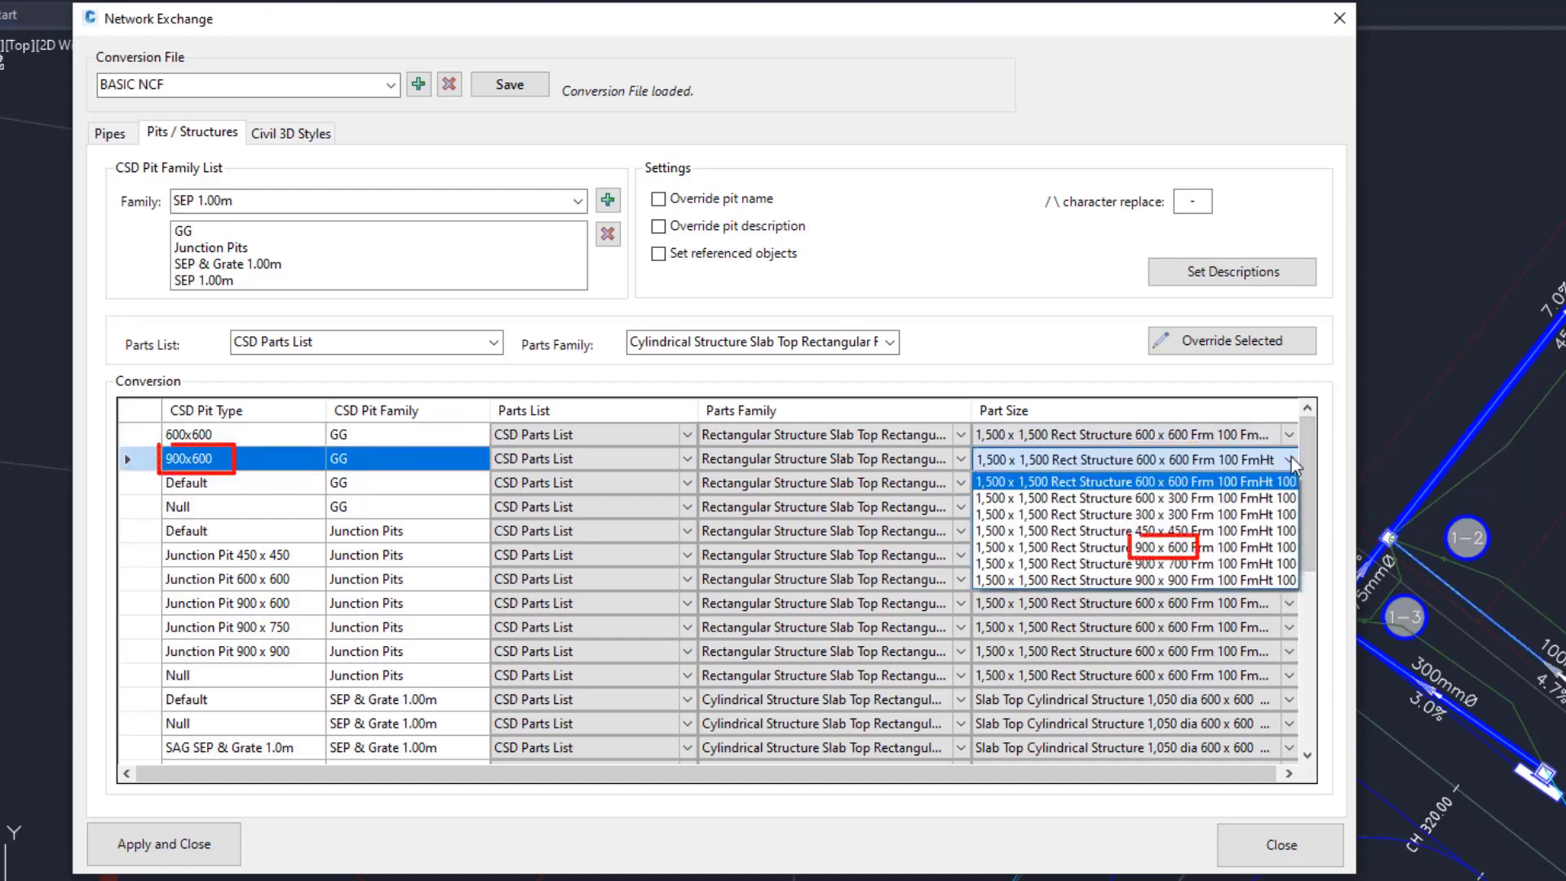
left_click(1191, 547)
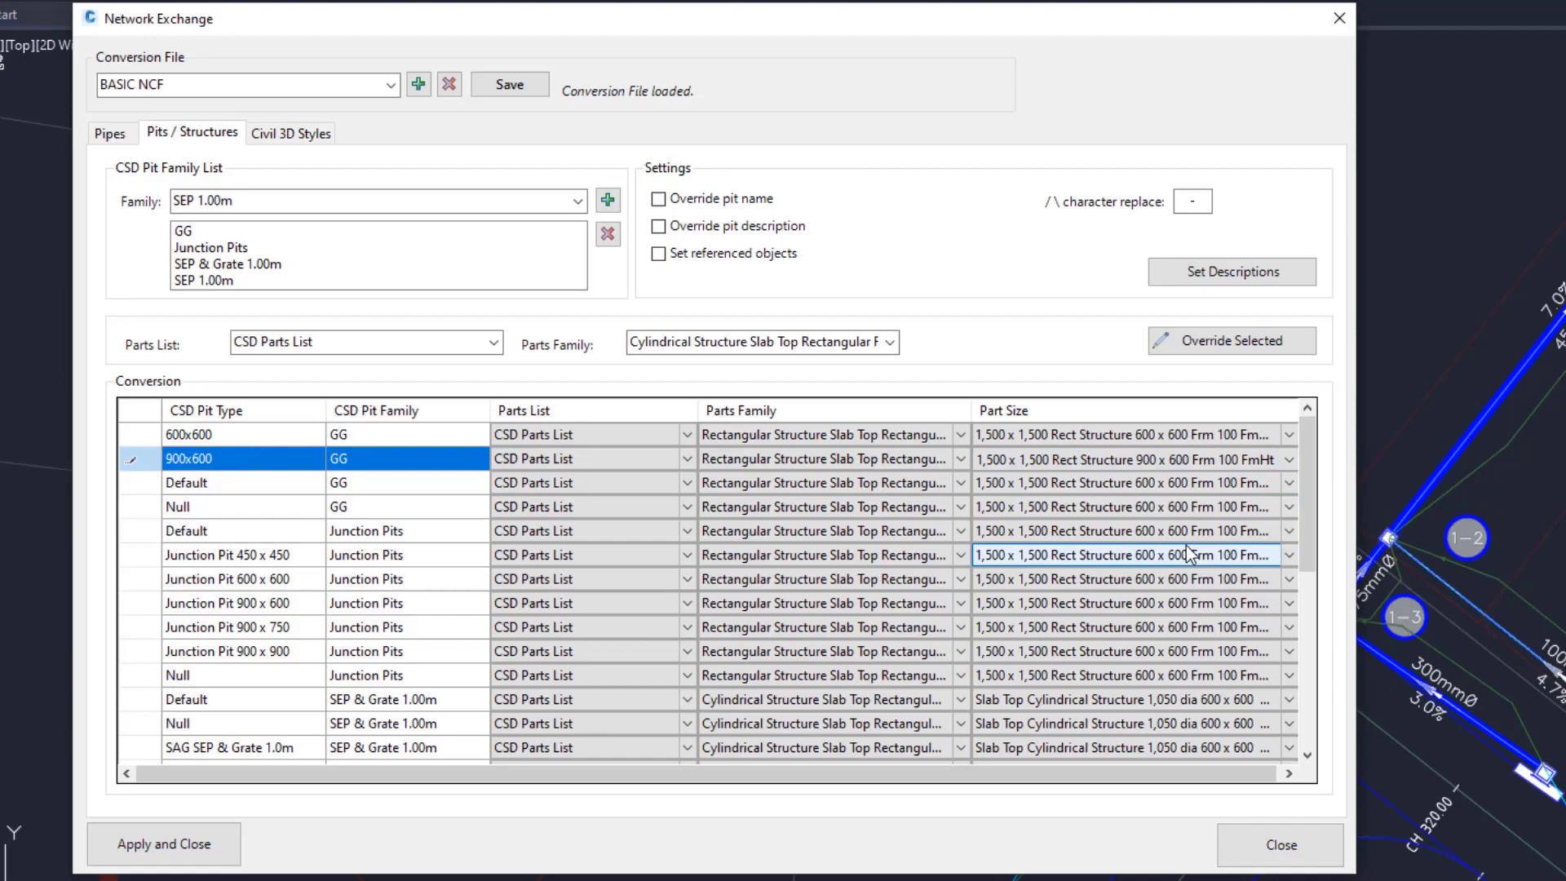
- Map Junction Pits to 450 x 450, 900 x 600, 900 x 700 (for 900 x 750) and 900 x 900
left_click(1289, 557)
left_click(1289, 557)
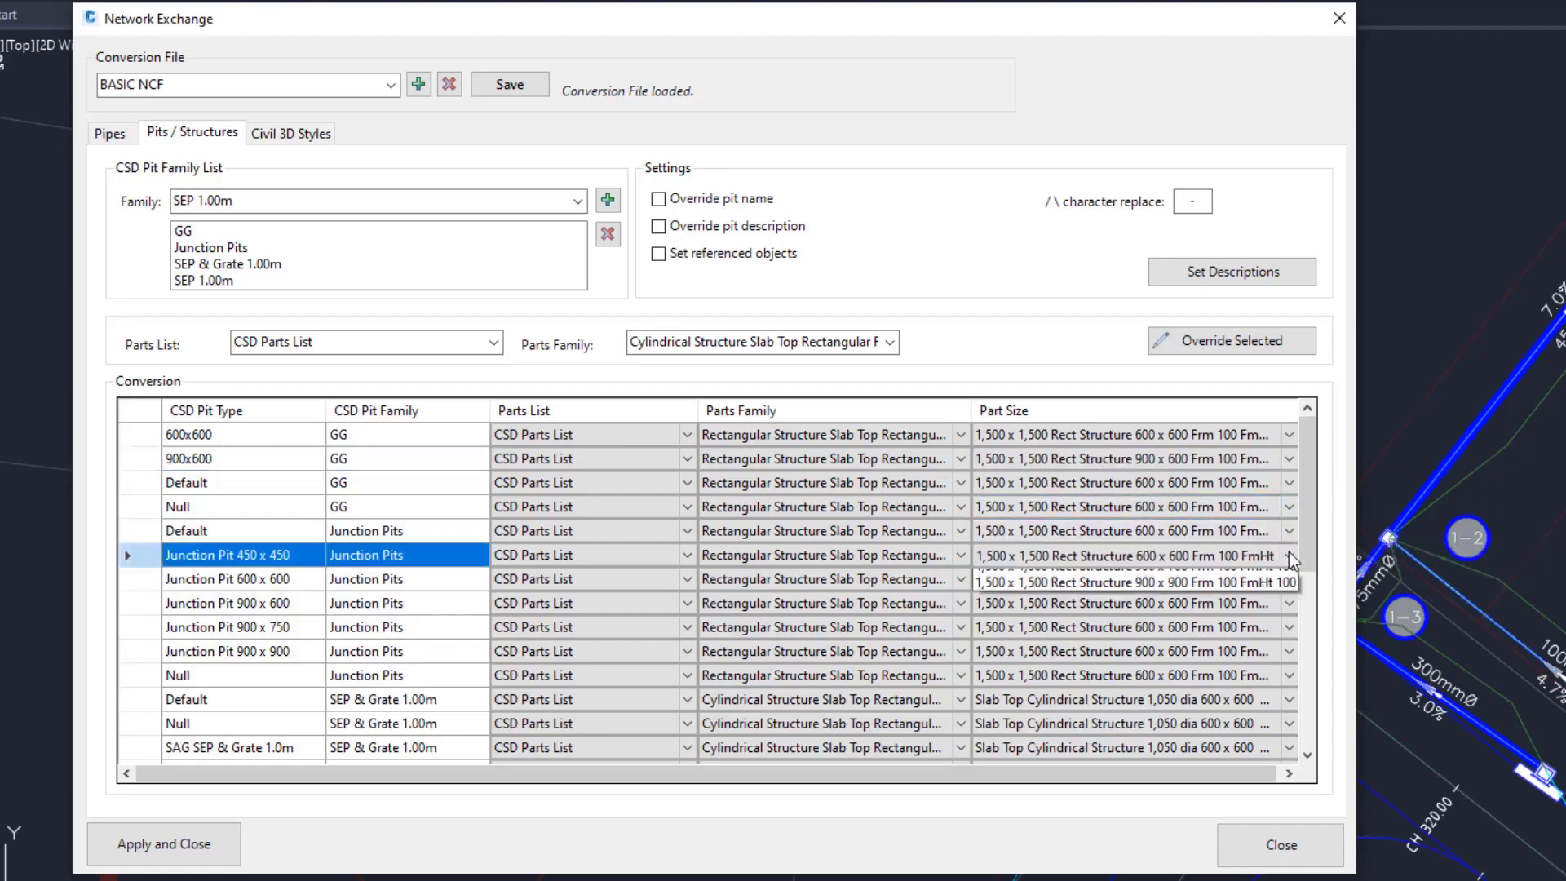
left_click(1195, 627)
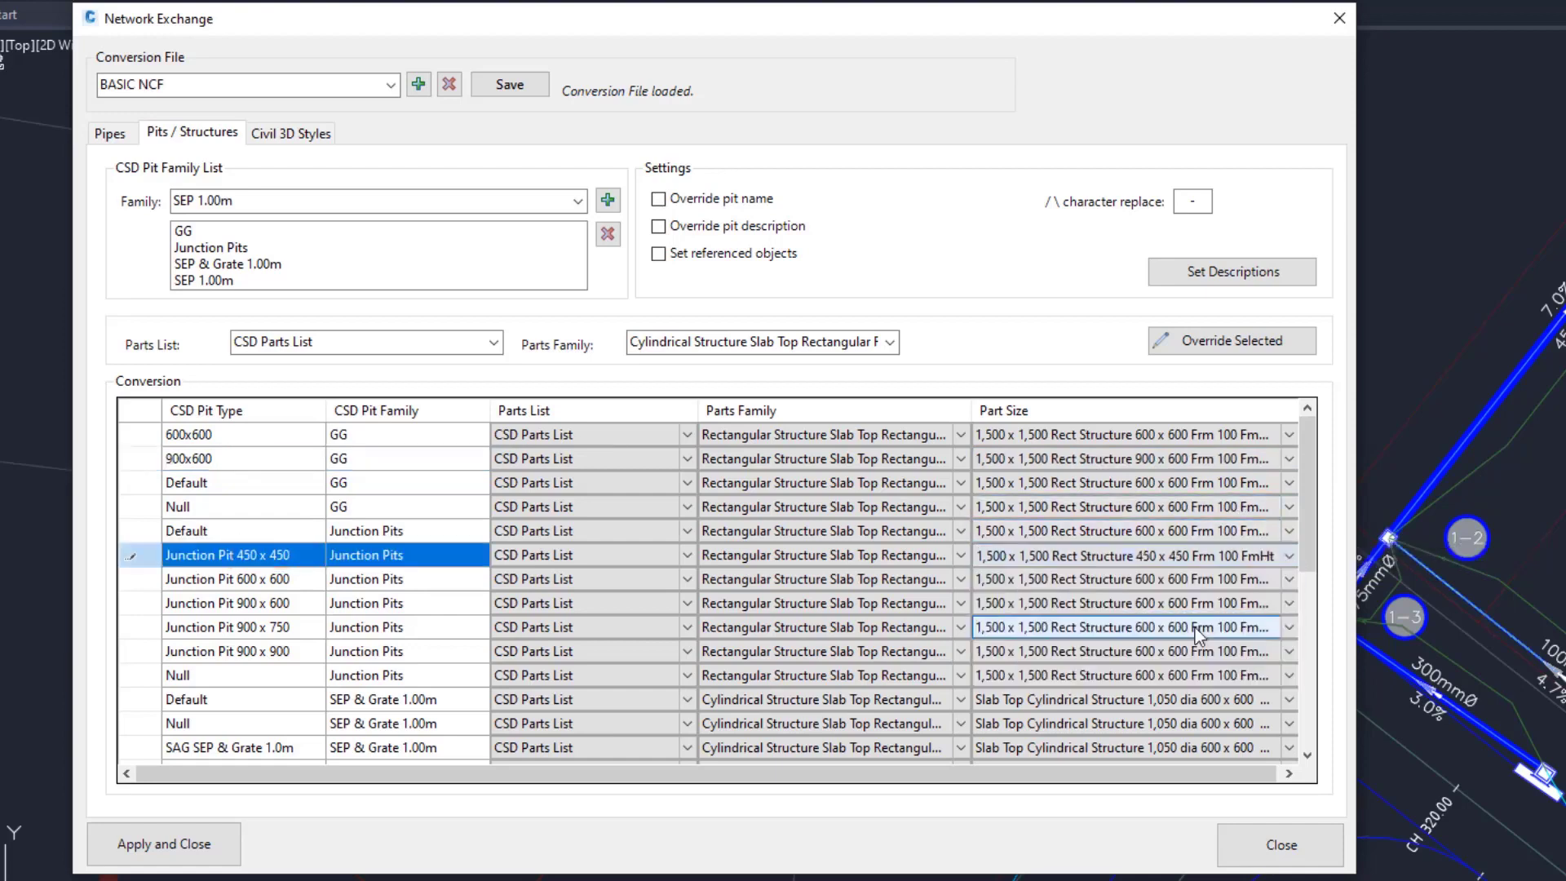
left_click(1215, 603)
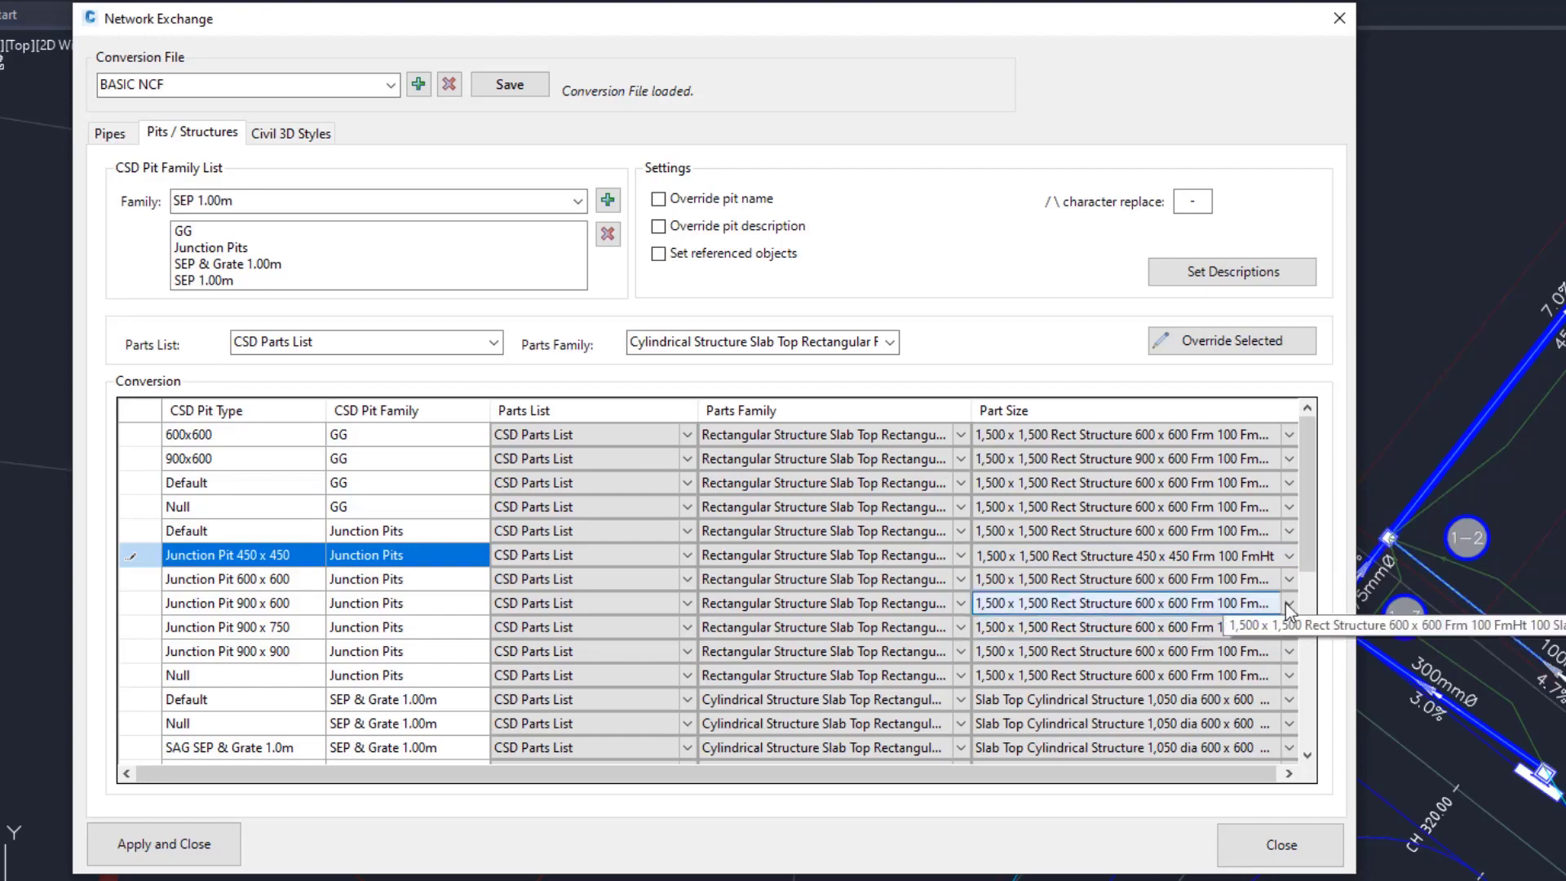
left_click(1290, 605)
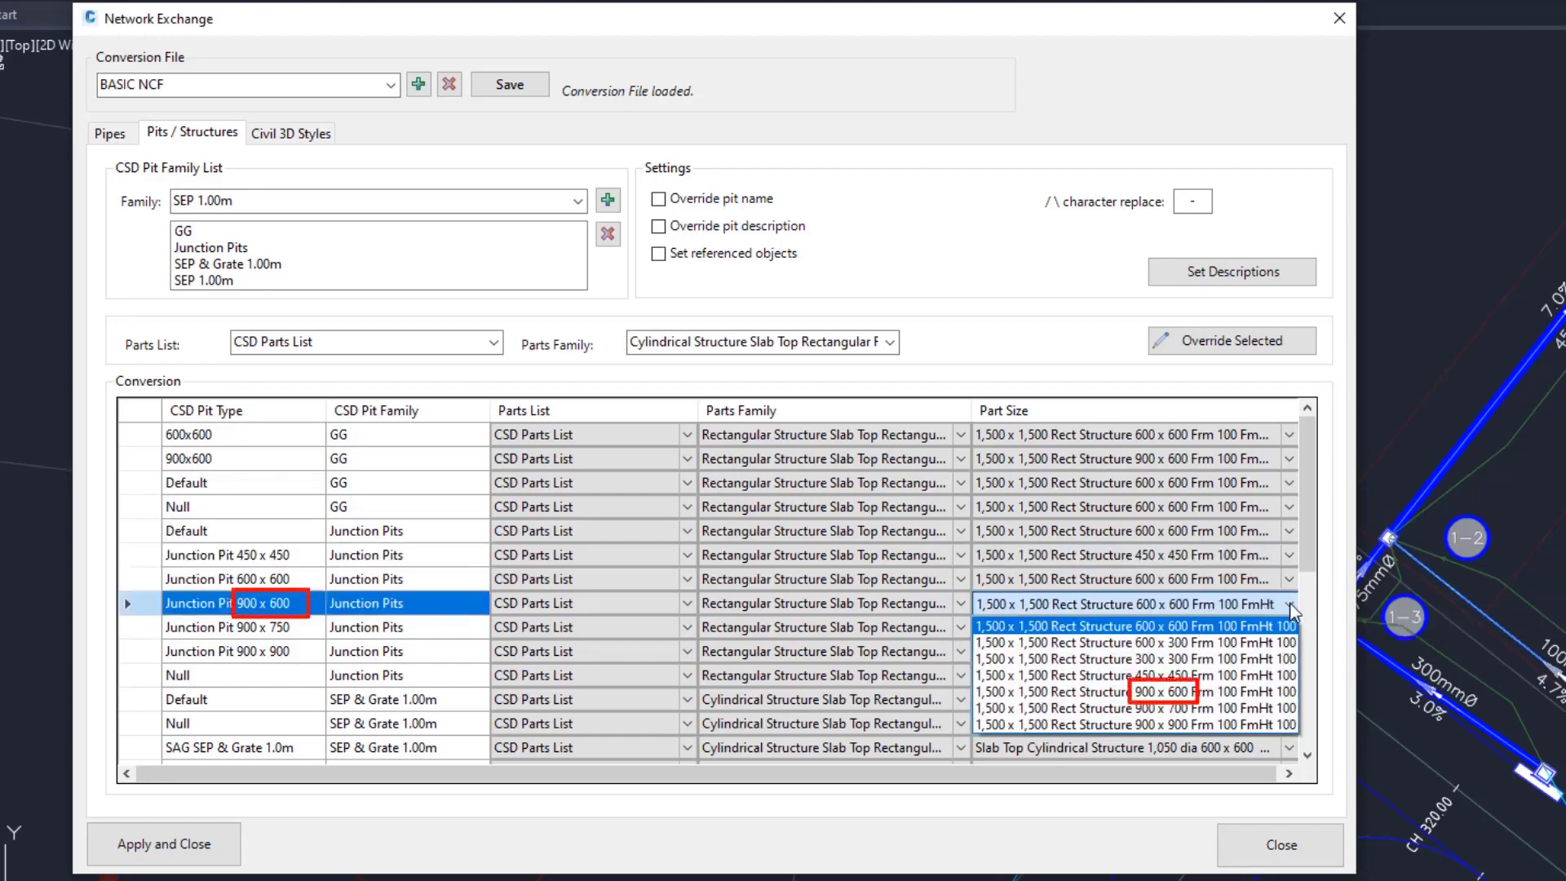
left_click(1193, 690)
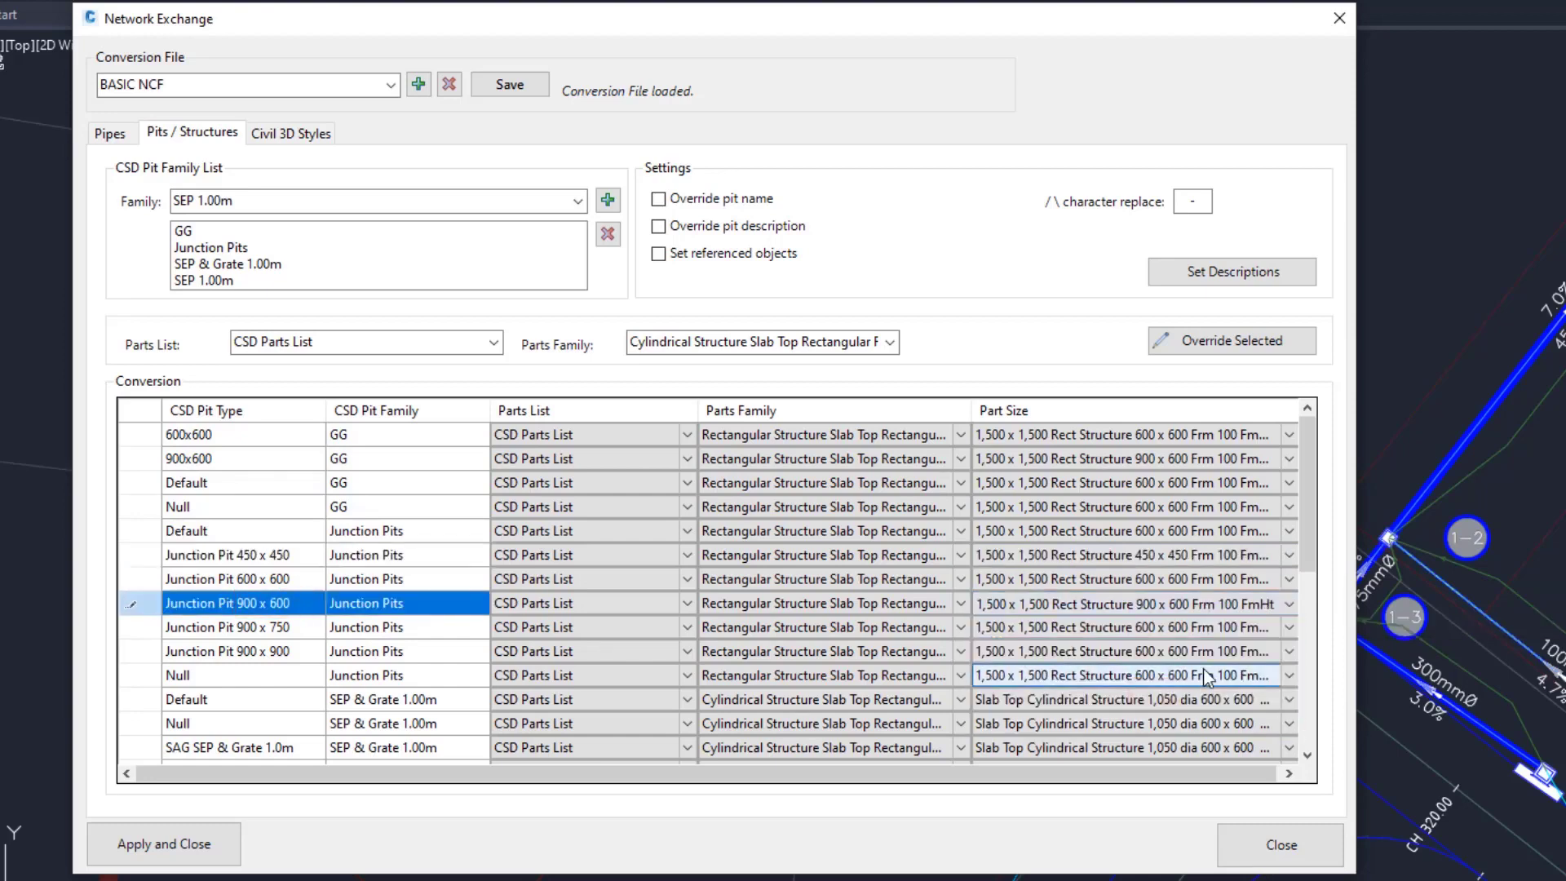
left_click(1288, 628)
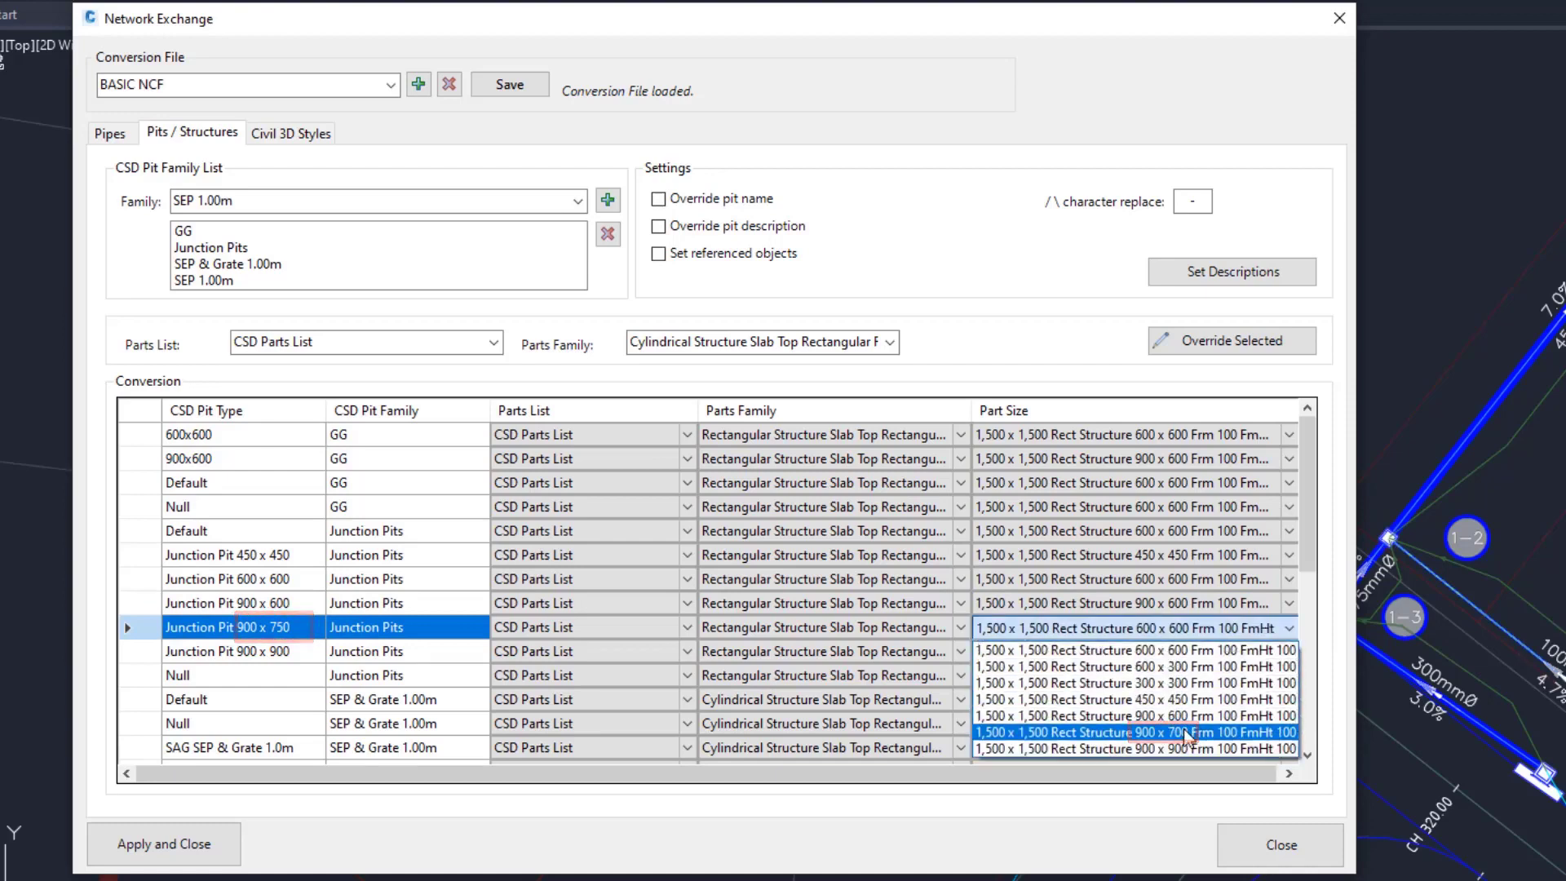
left_click(1186, 733)
left_click(1289, 652)
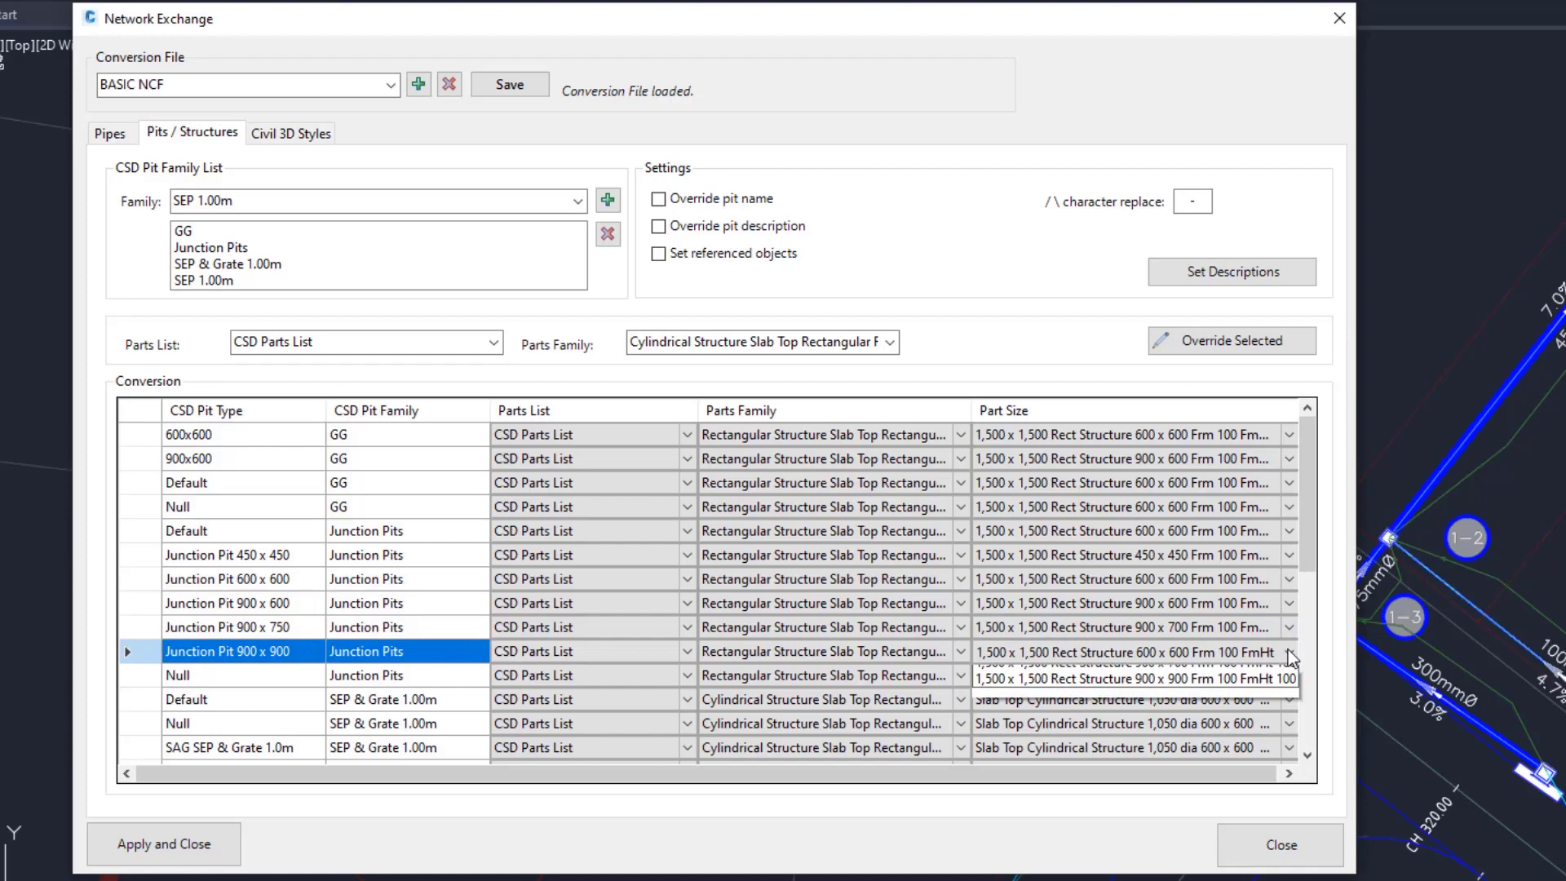
left_click(1190, 777)
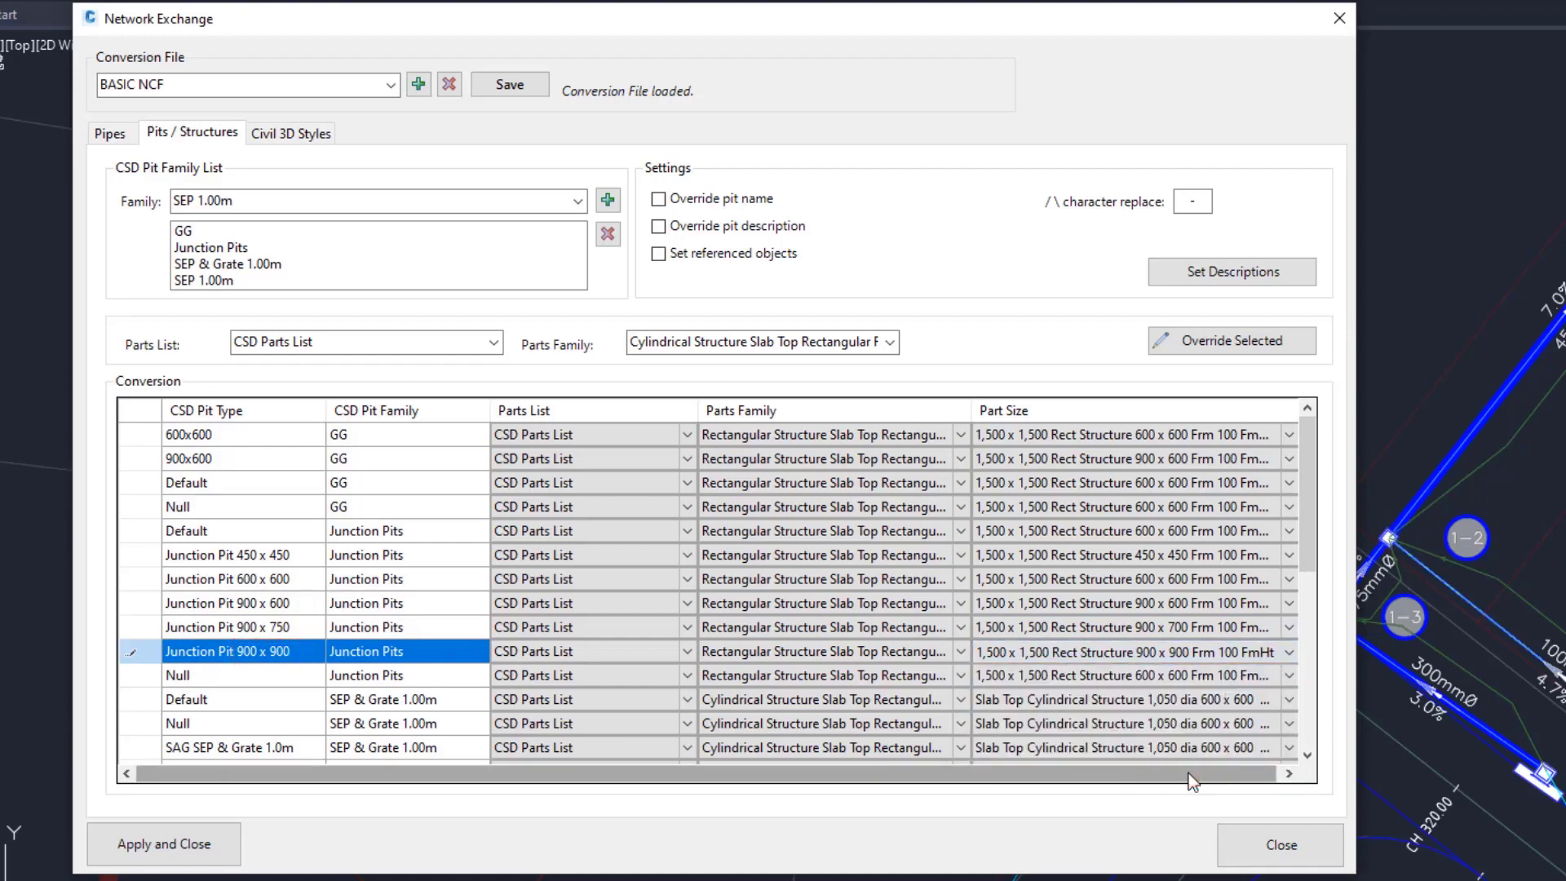
- Give the SAG SEP & Grate 1.0m pit 600 x 400 and the 0.5% grate pit 600 x 600
scroll(1187, 755, "down", 2)
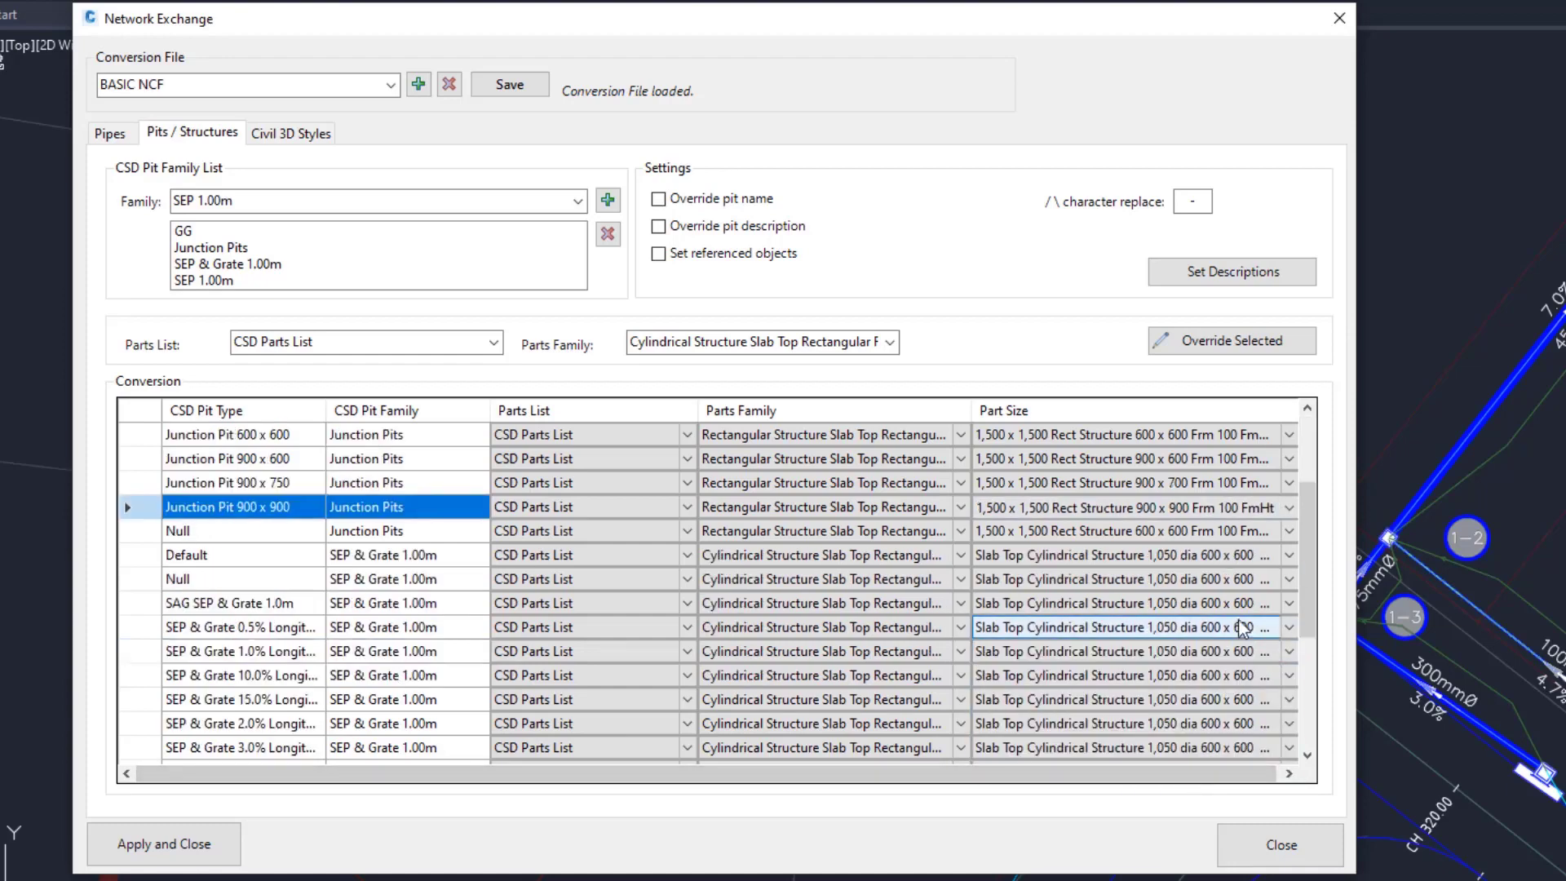
left_click(1288, 603)
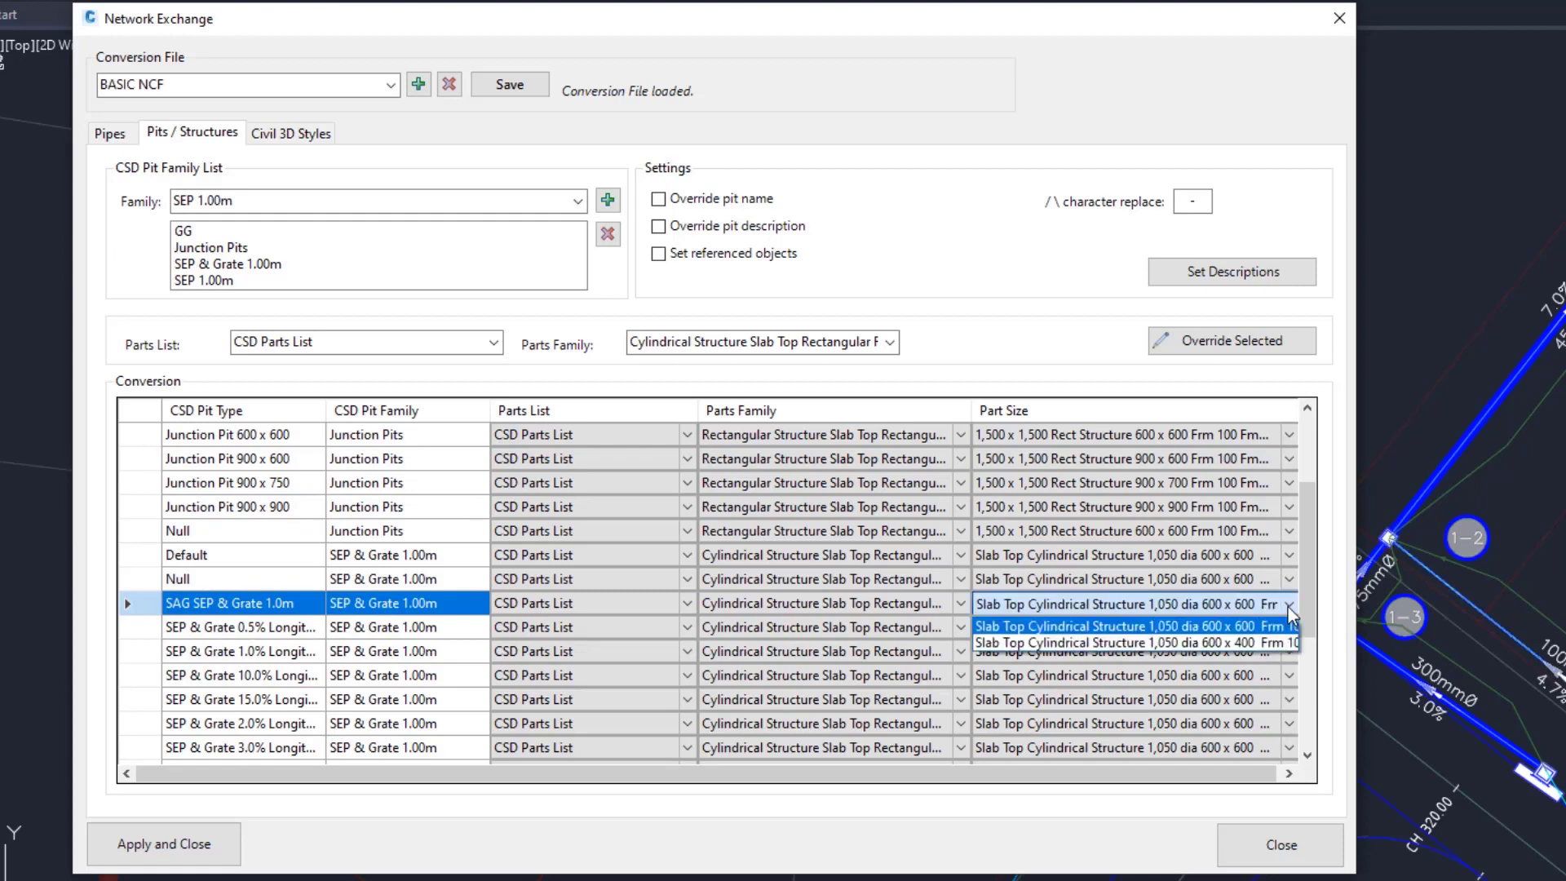
left_click(1269, 642)
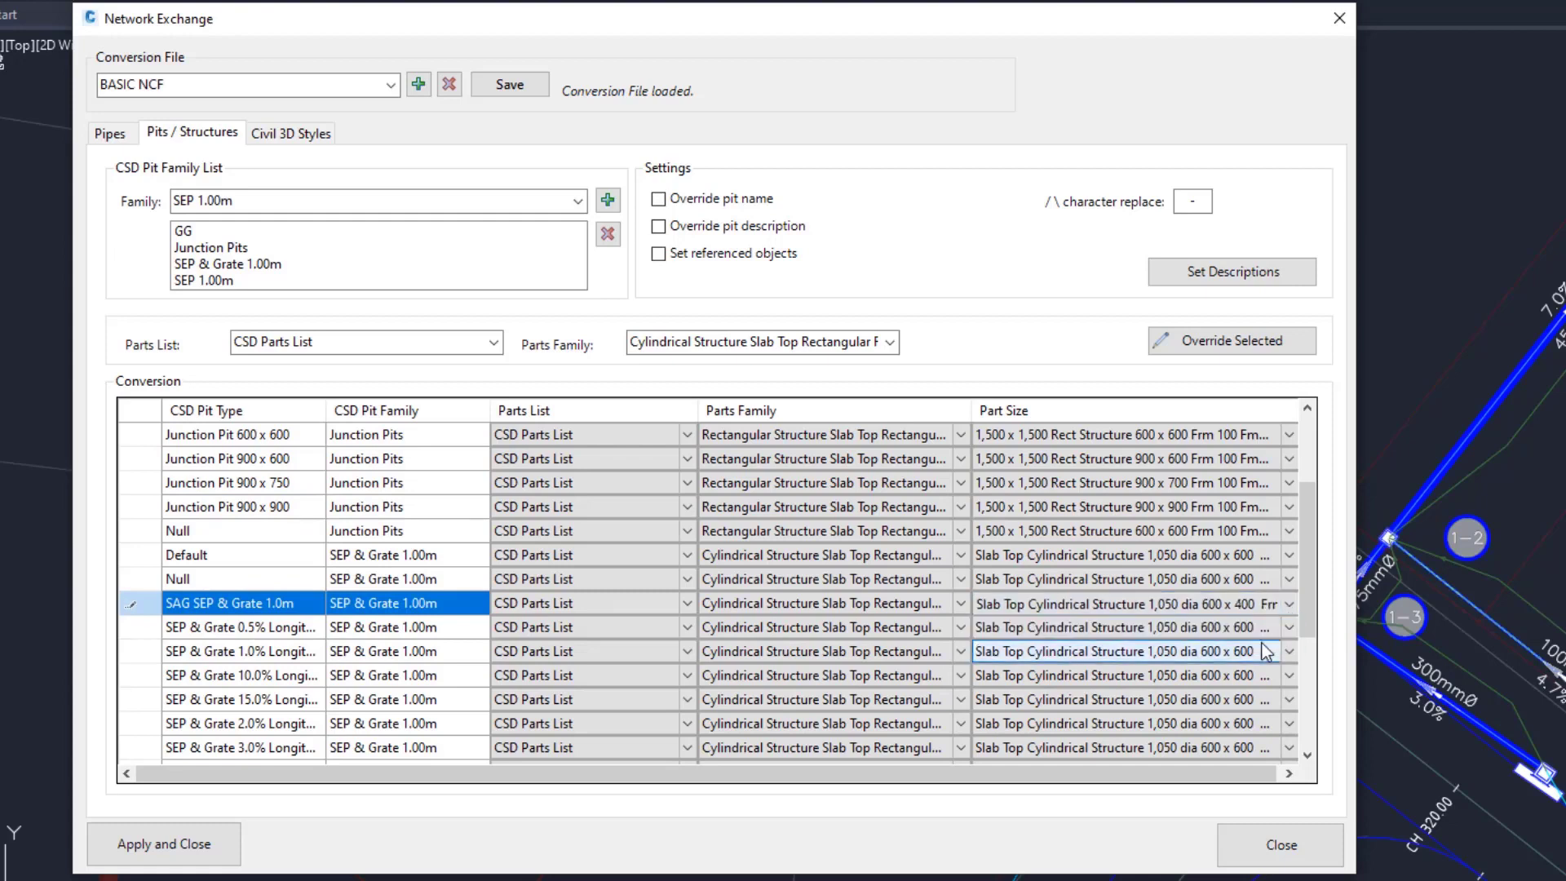
left_click(1289, 628)
left_click(1240, 658)
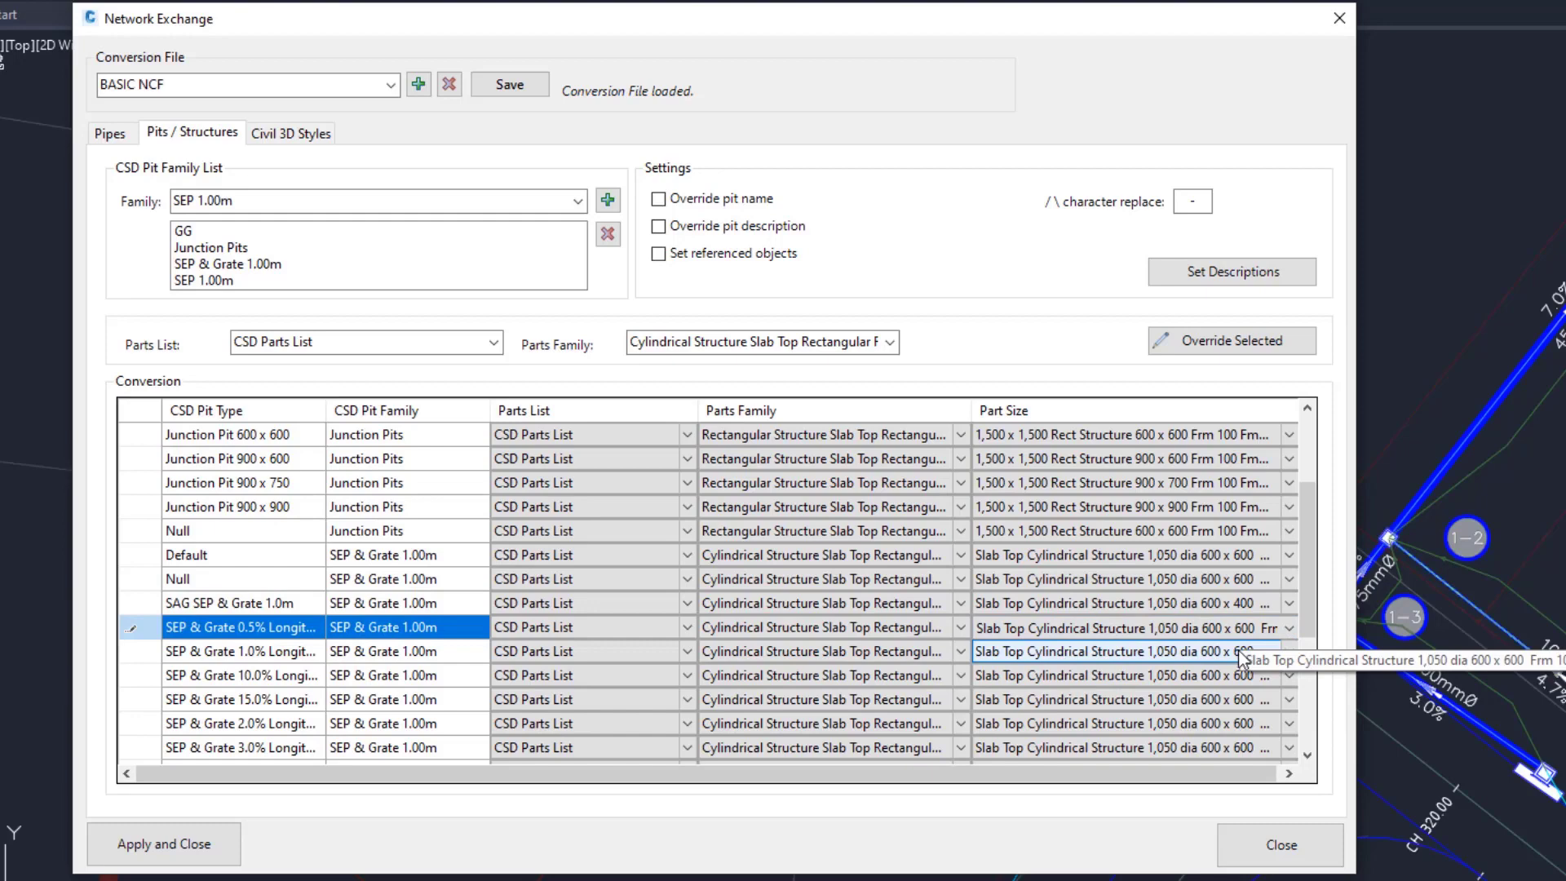
- Set the SEP 0.5% longitudinal grade pit to the 600 x 600 size
left_click_drag(1308, 602, 1308, 710)
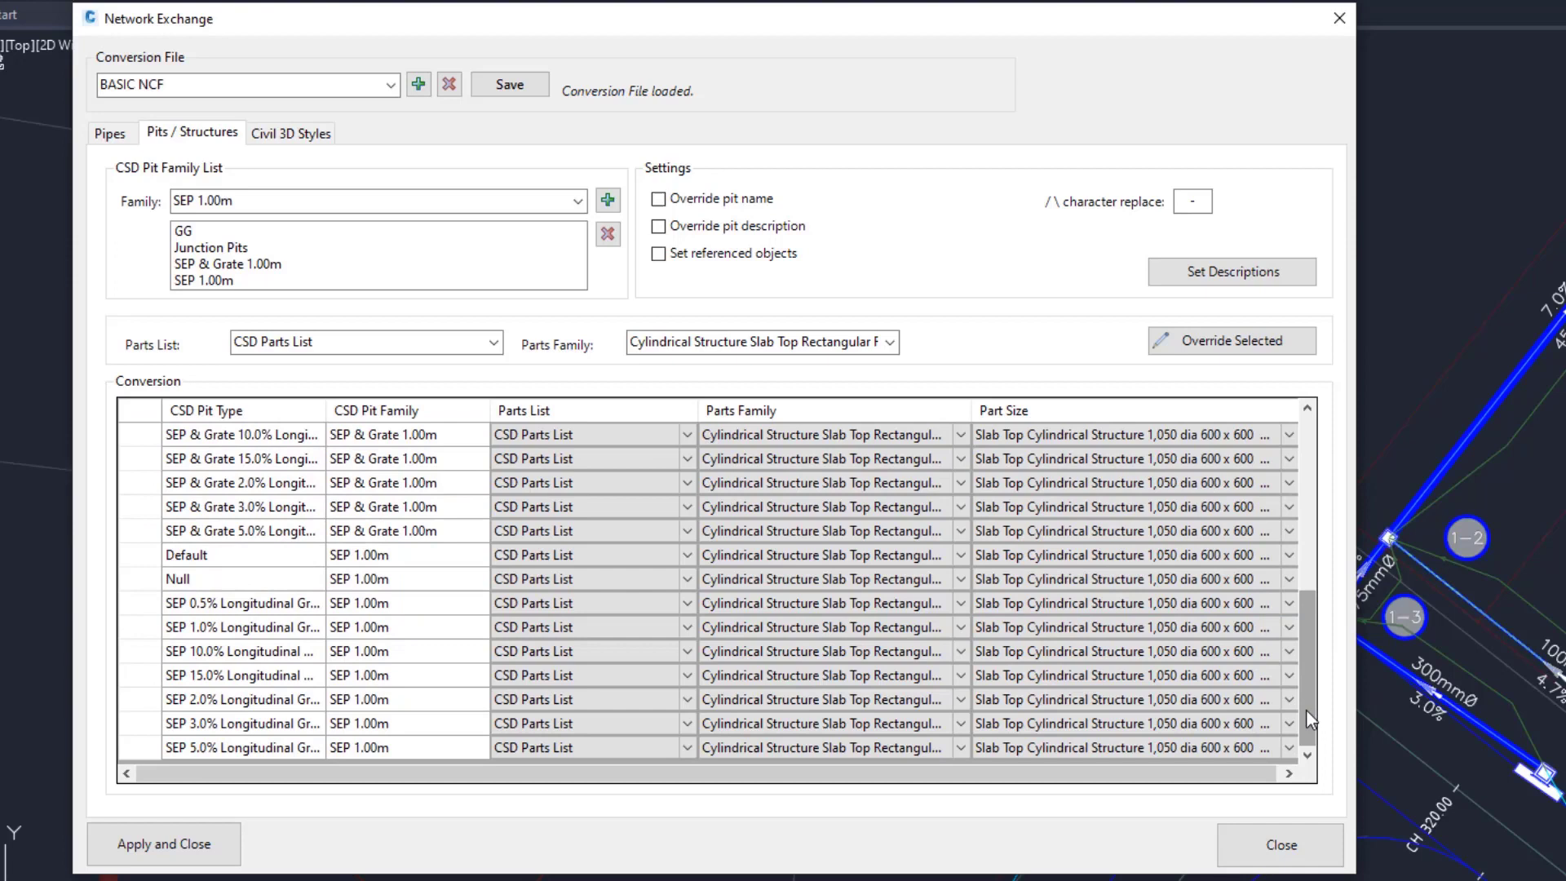
left_click(1294, 604)
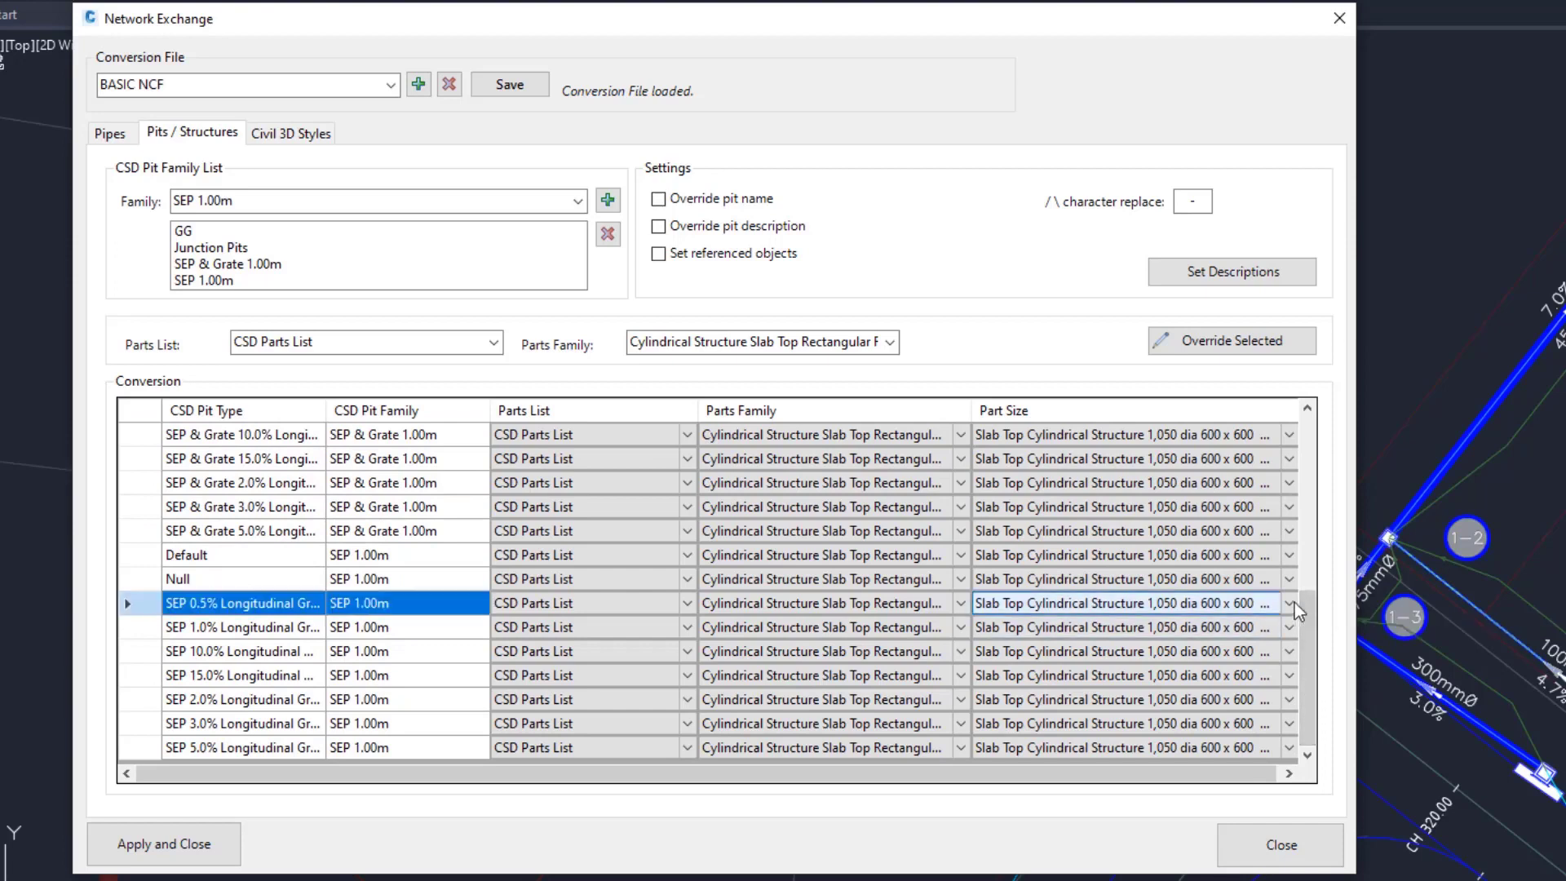
left_click(1290, 603)
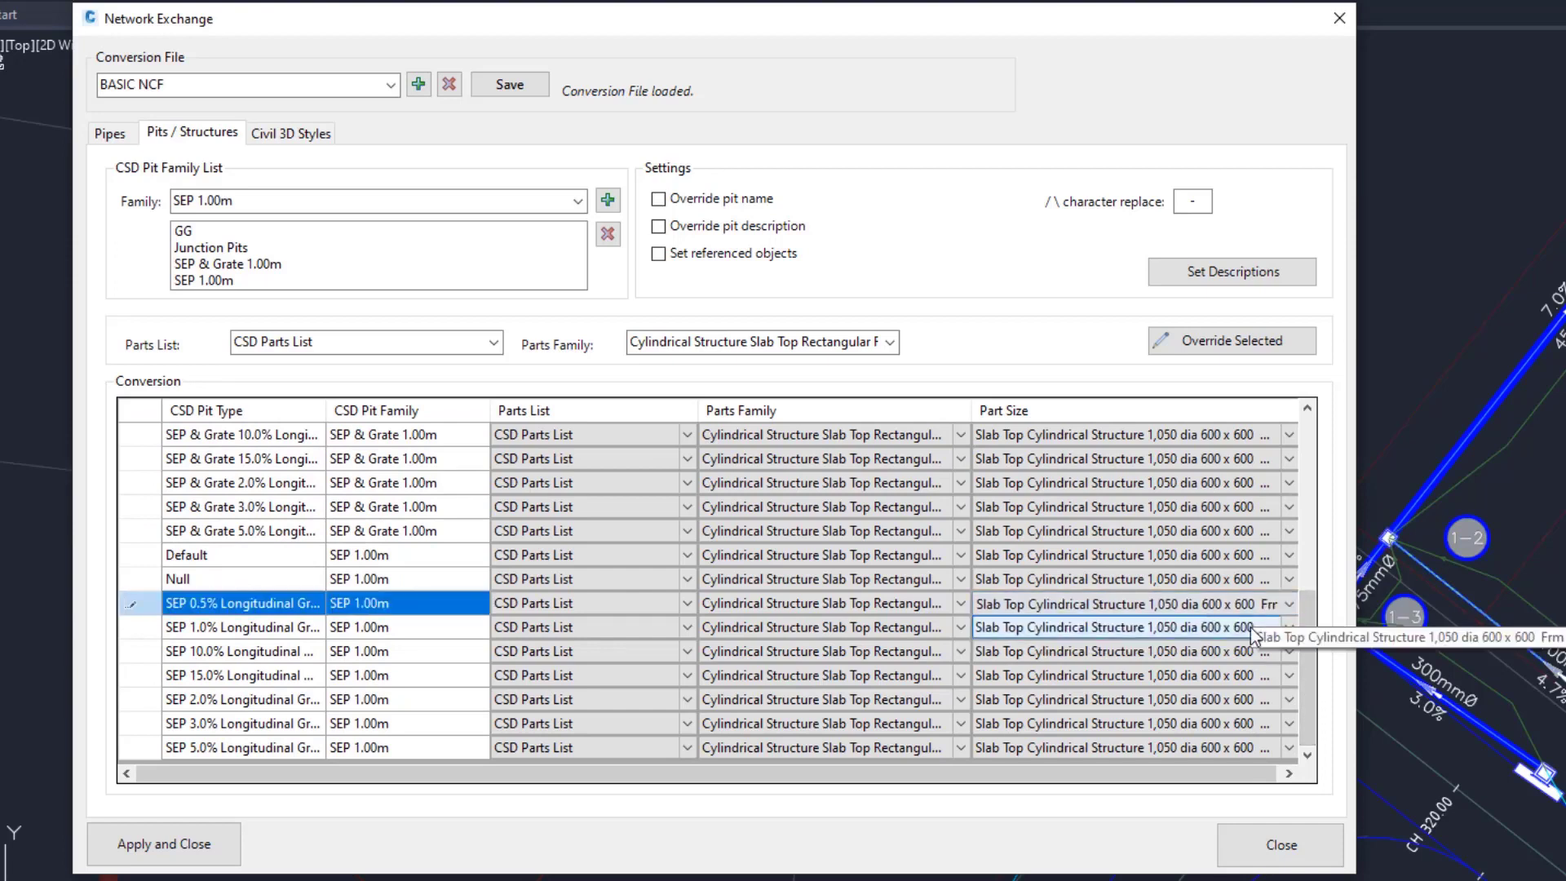
left_click(1260, 641)
- Save the conversion file, enable Override pit name and referenced objects, then show Civil 3D styles
left_click(542, 86)
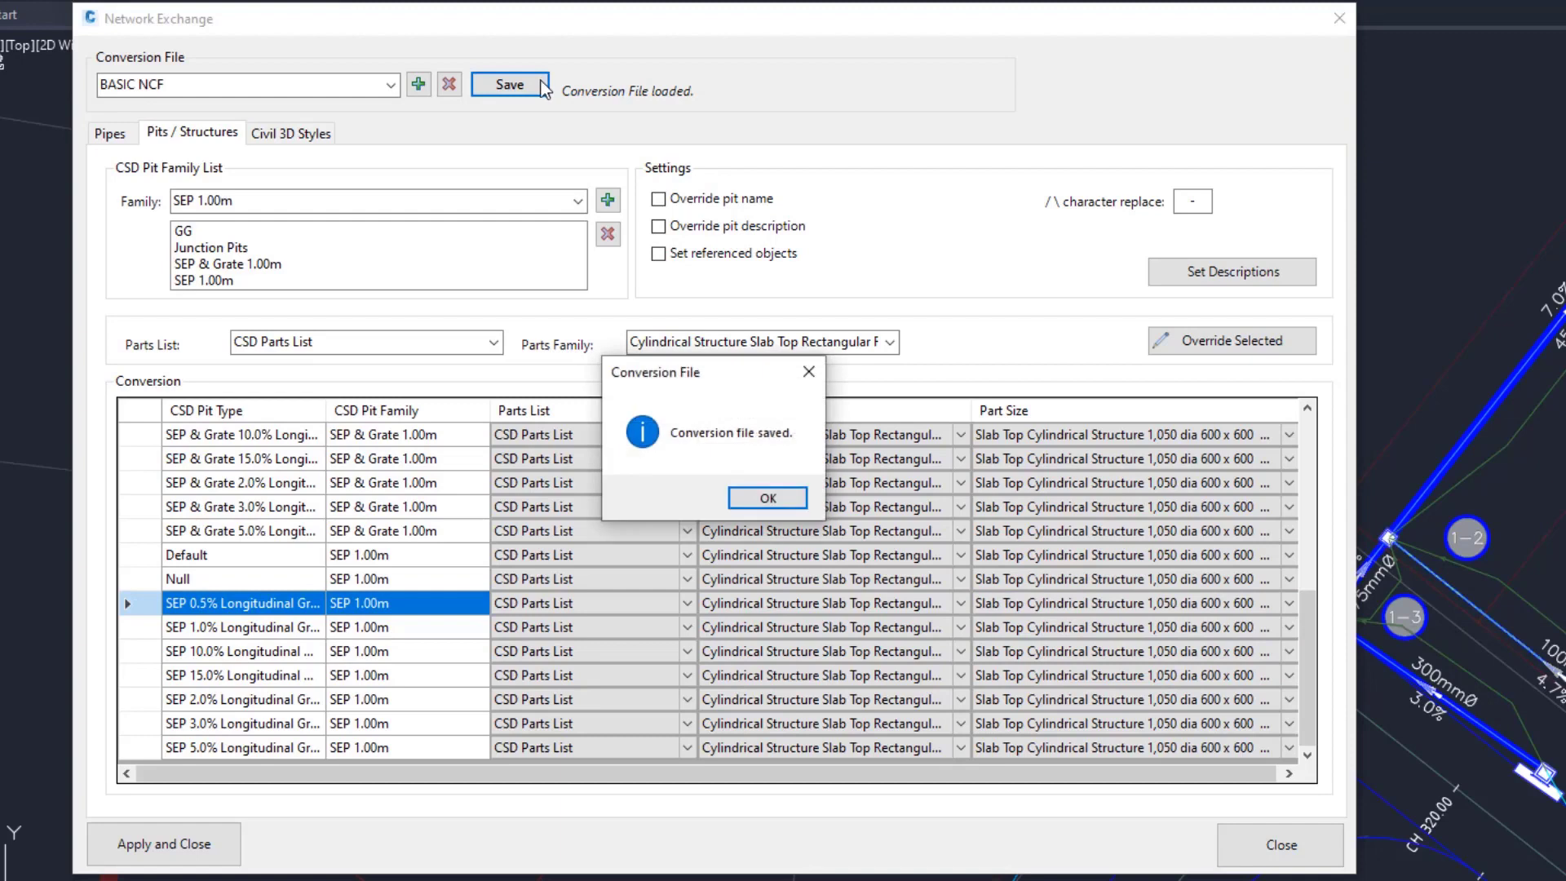
left_click(758, 495)
left_click(659, 199)
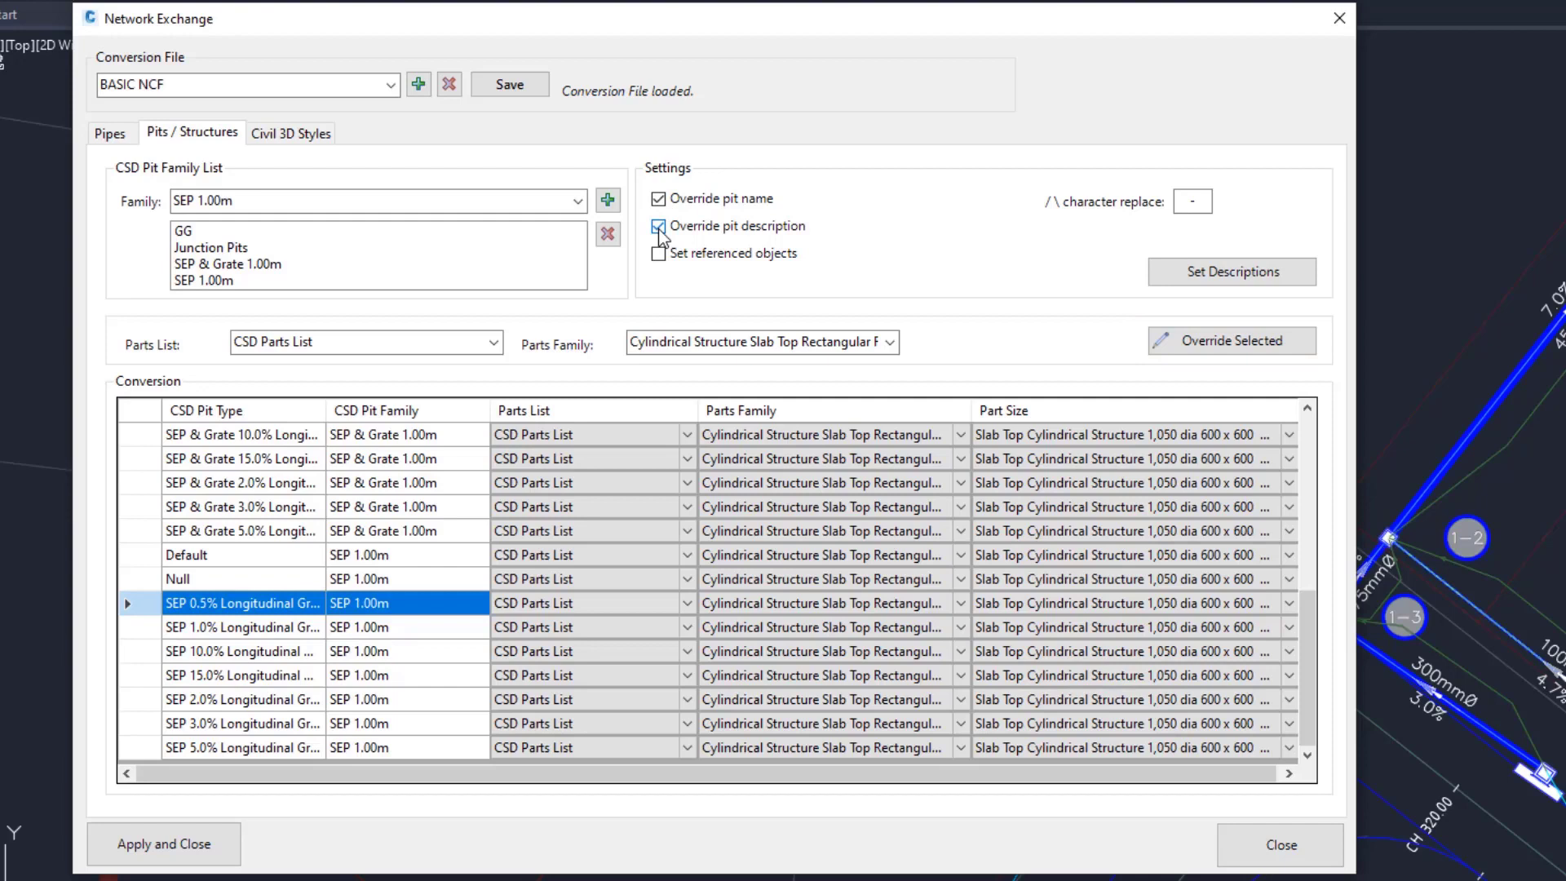
left_click(660, 254)
left_click(329, 133)
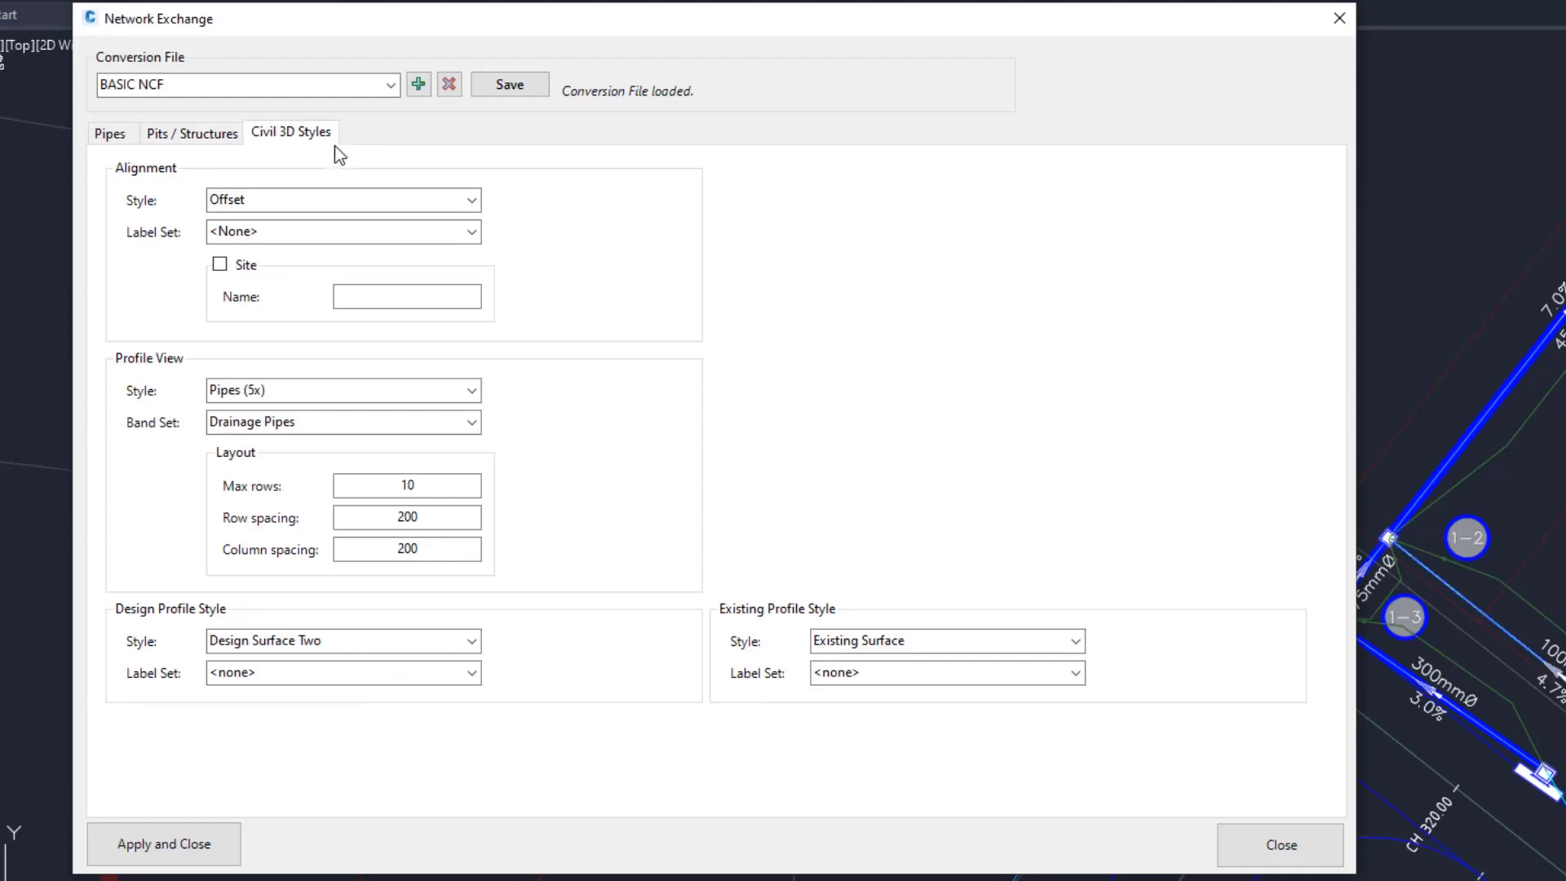
- Change the design profile style from Design Surface Two to Design Surface and save BASIC NCF
left_click(472, 641)
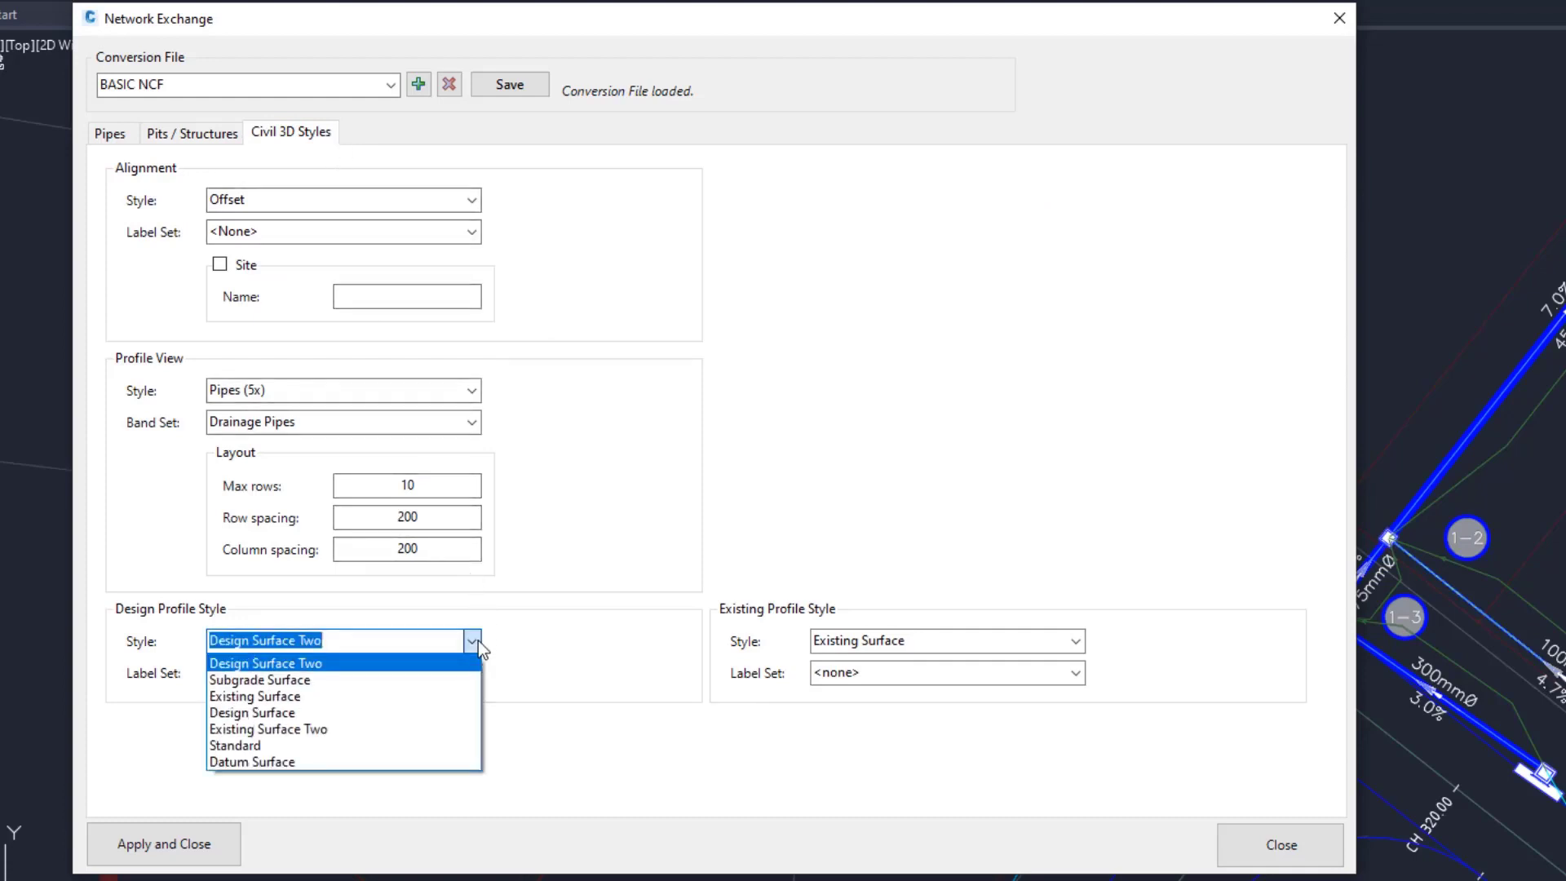
left_click(373, 712)
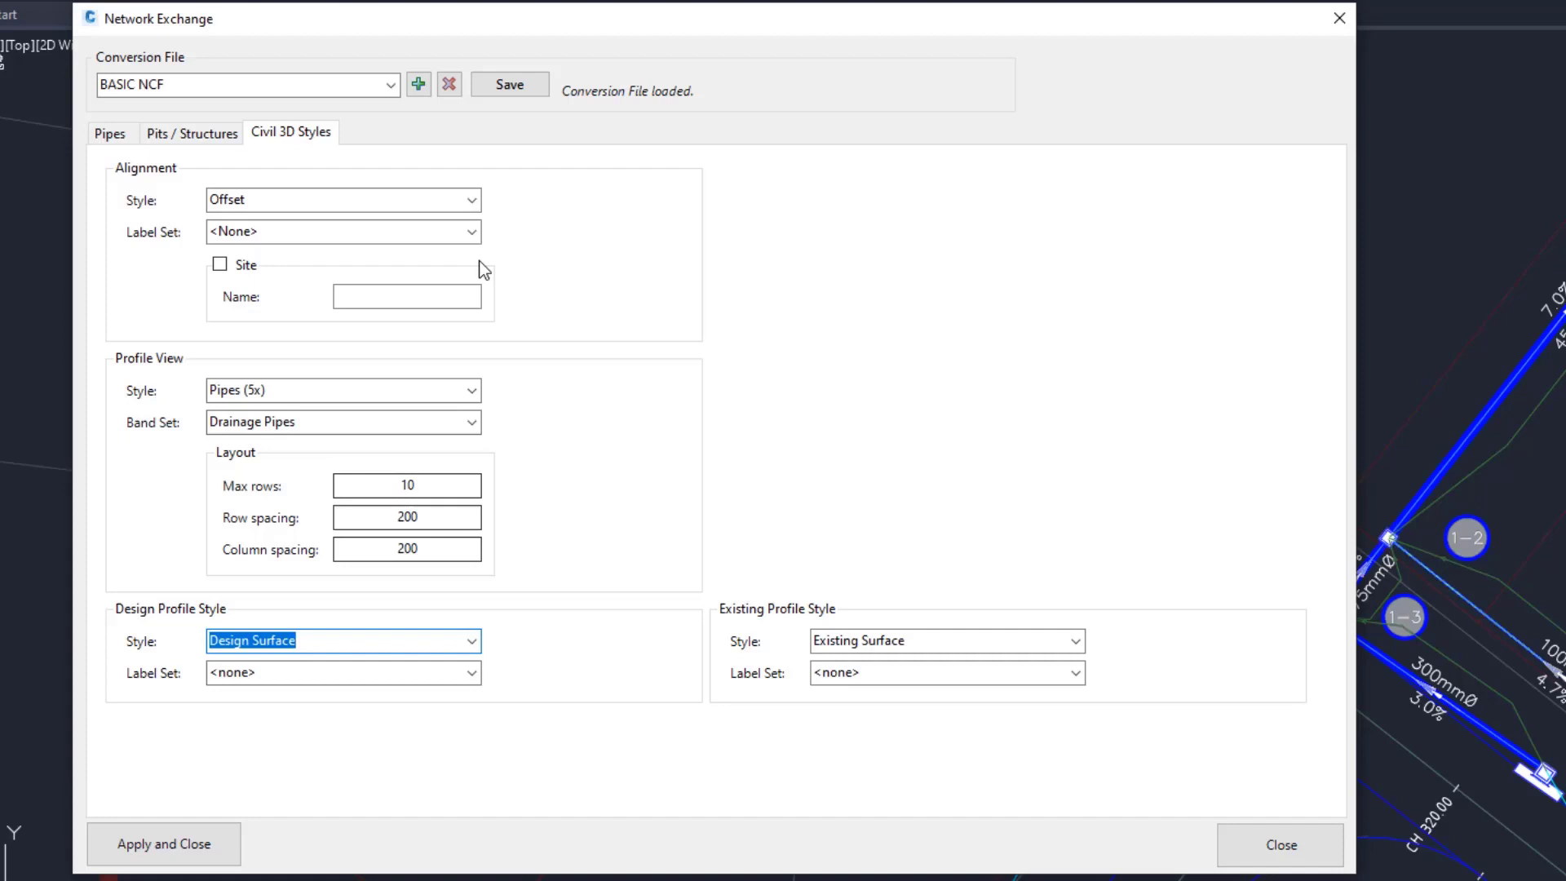
left_click(534, 88)
left_click(732, 498)
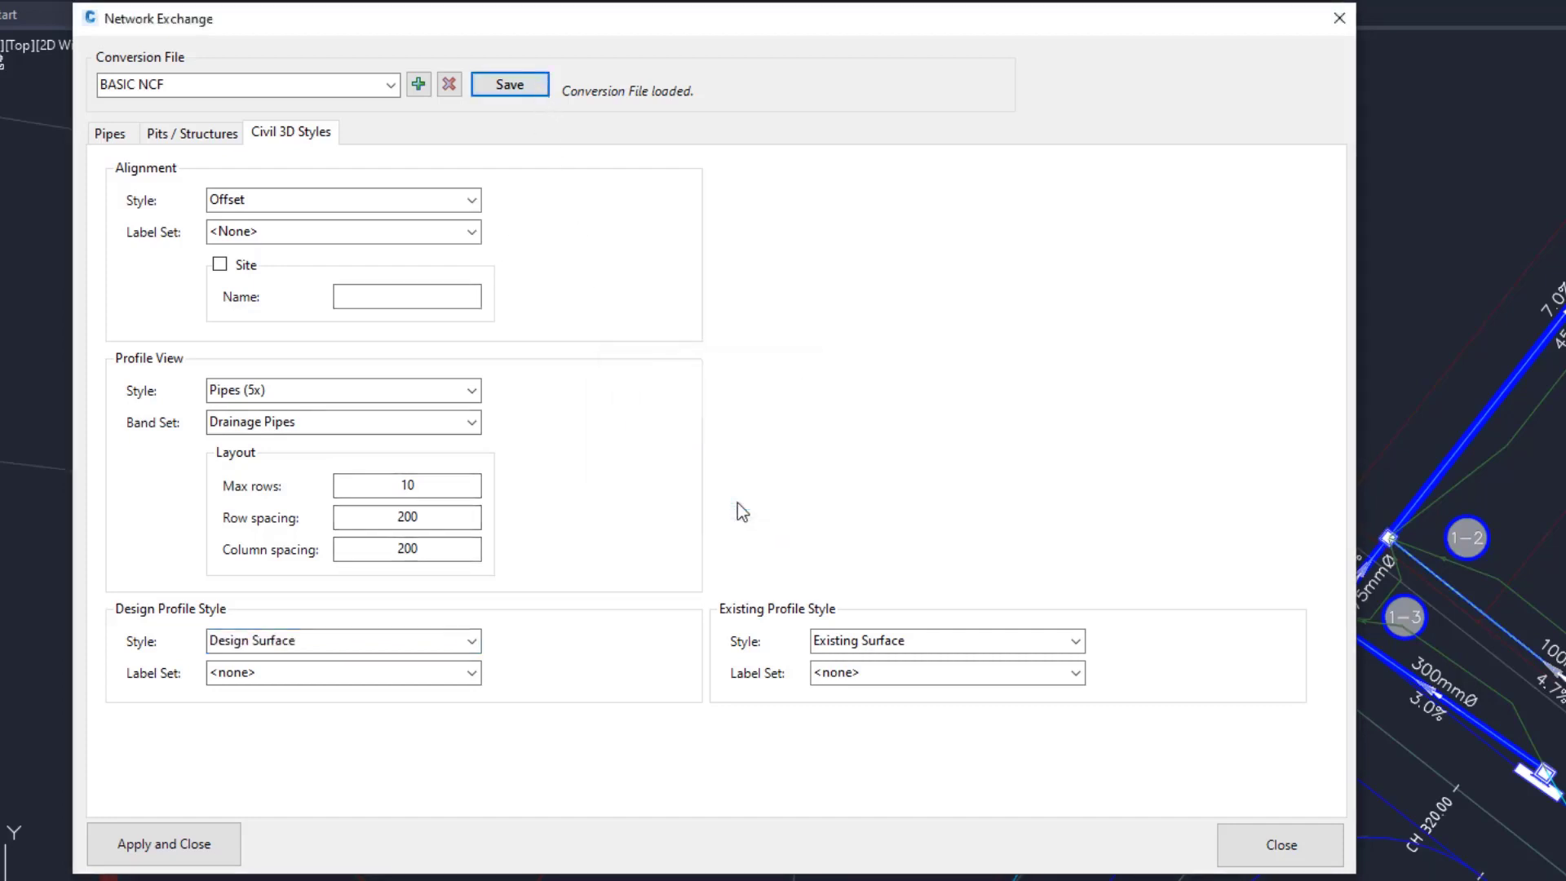